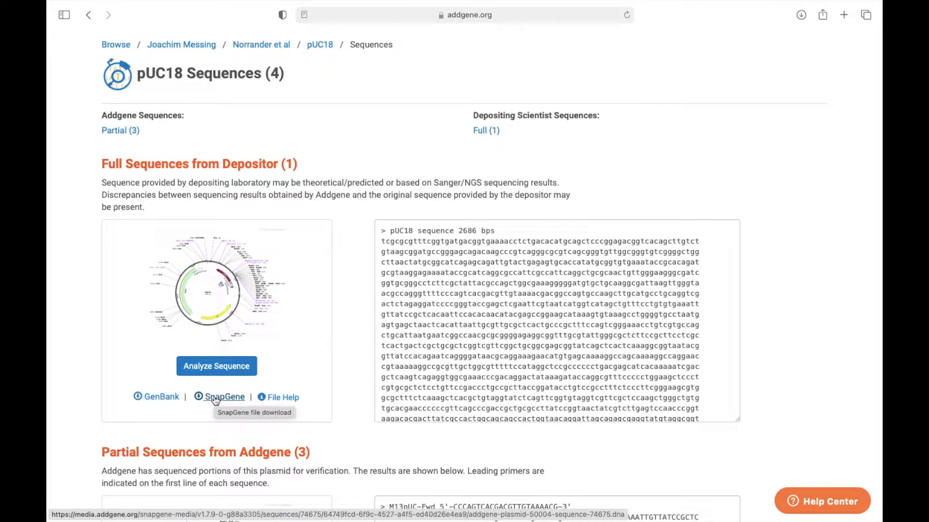
- Download the full pUC18 depositor sequence as a SnapGene file and open it full screen in SnapGene
left_click(215, 399)
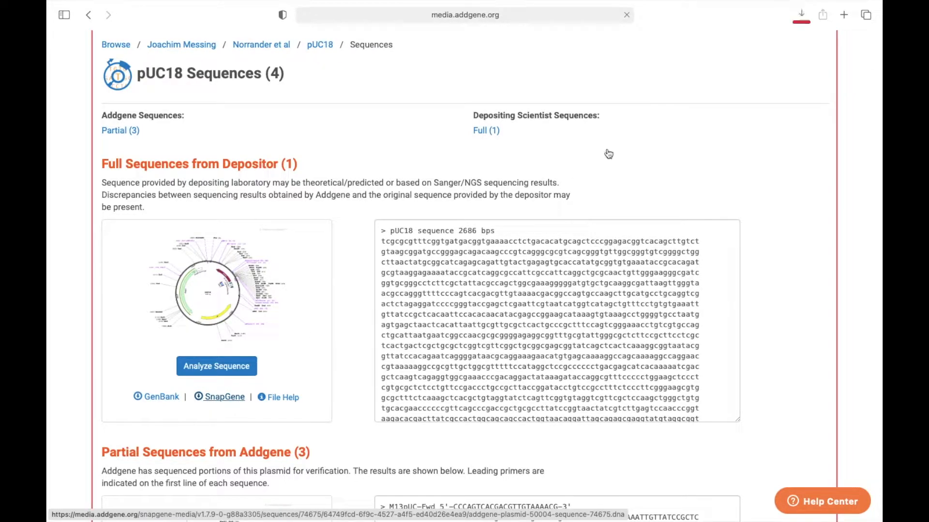
left_click(802, 15)
double_click(709, 61)
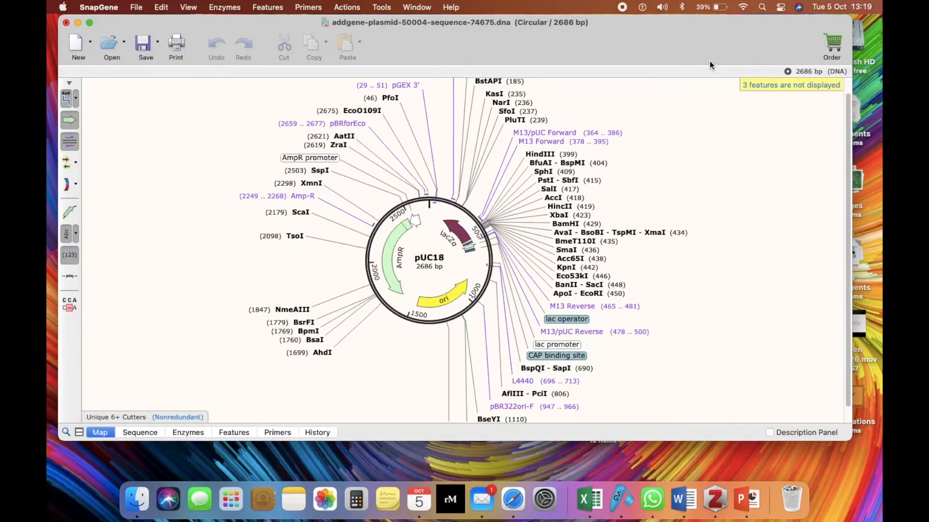
left_click(89, 22)
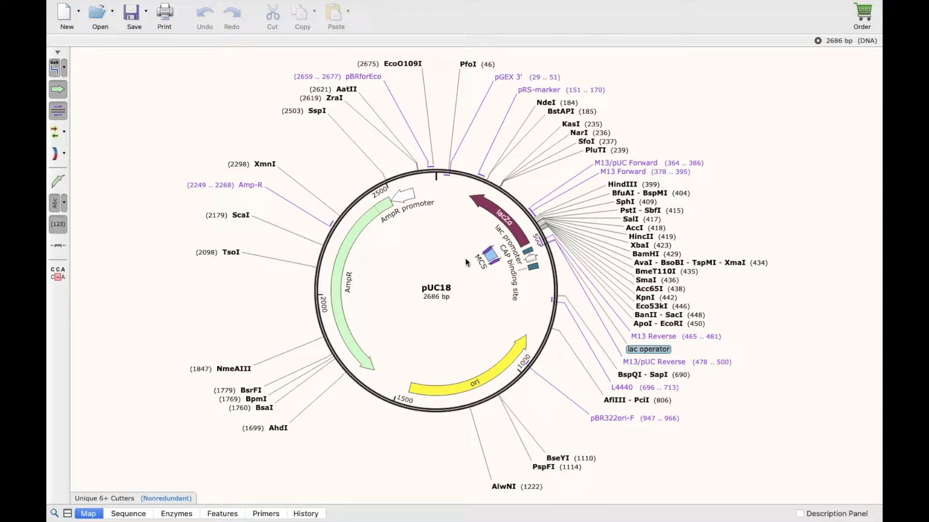
- Look through the annotated pUC18 base sequence and its list of restriction enzymes
left_click(128, 513)
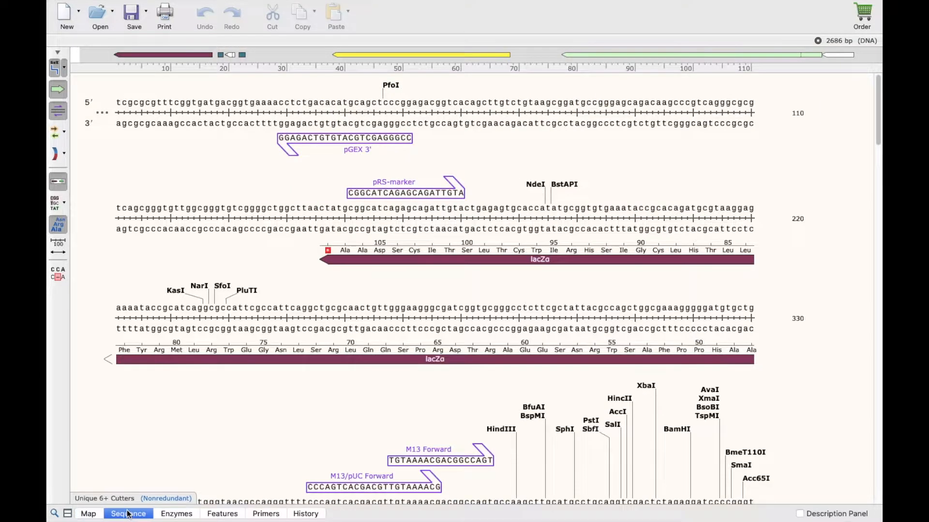
scroll(379, 302, "down", 5)
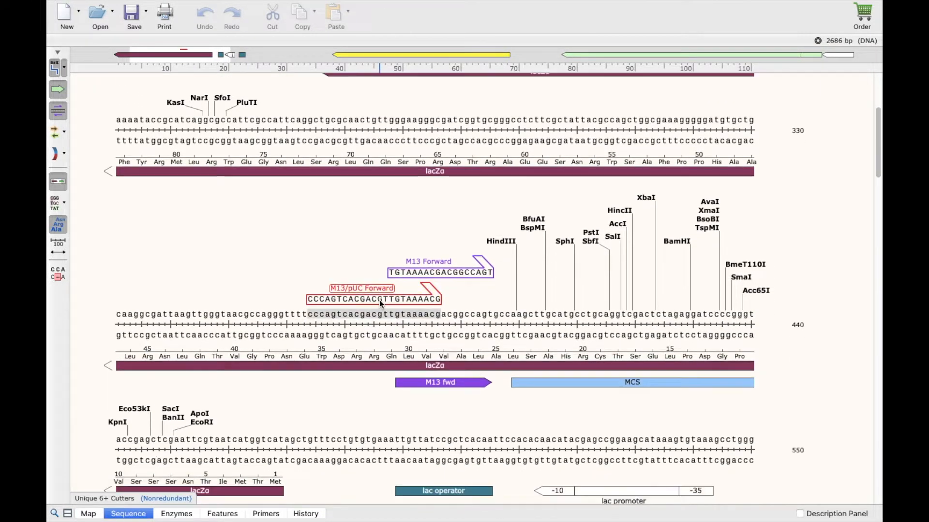
scroll(379, 300, "down", 15)
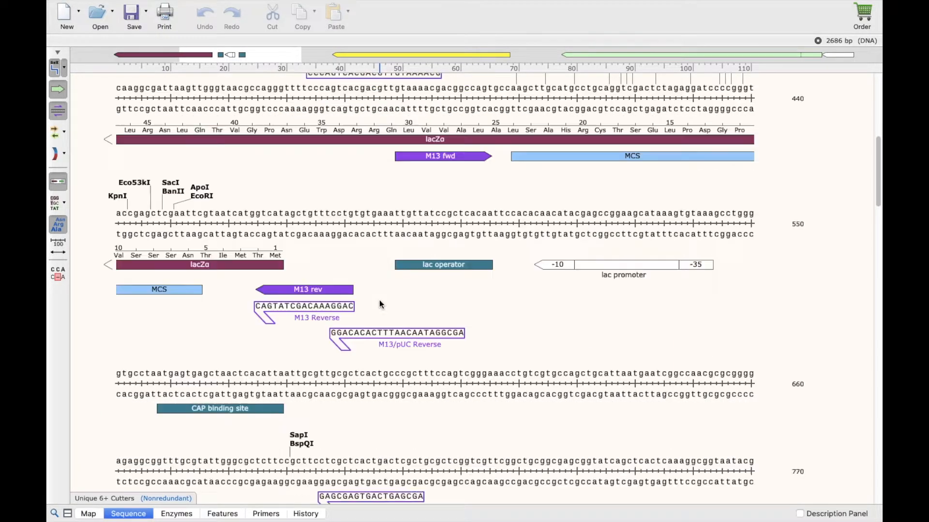
scroll(379, 299, "up", 20)
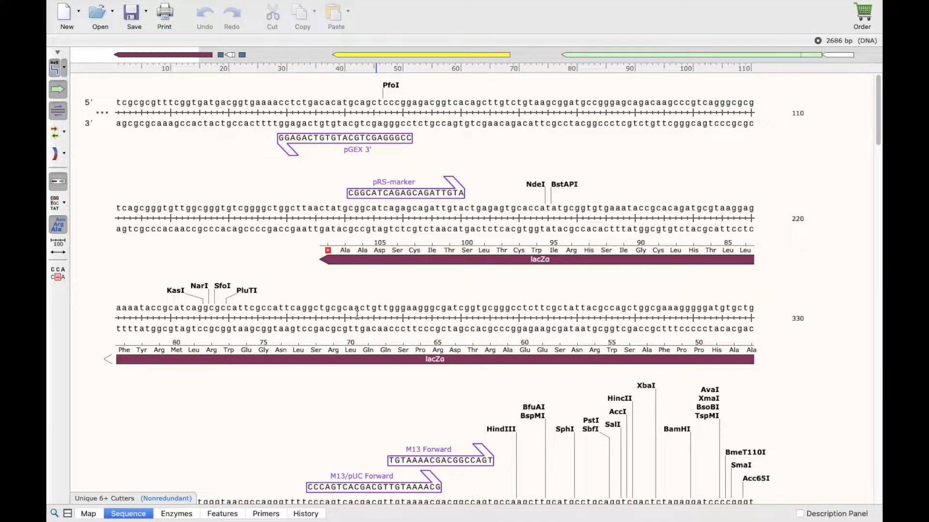
left_click(161, 515)
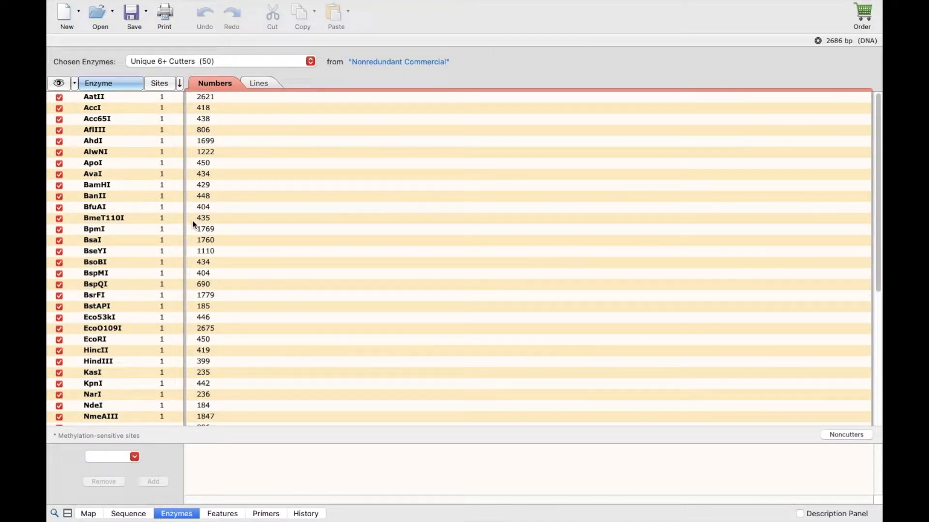
- Read through the full descriptions in the plasmid's feature list
left_click(216, 519)
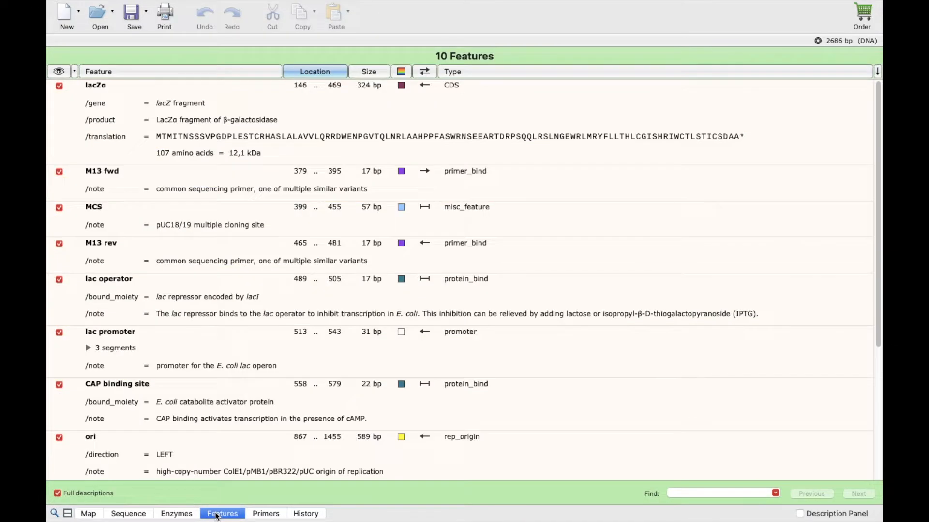
scroll(260, 339, "down", 4)
scroll(260, 341, "down", 1)
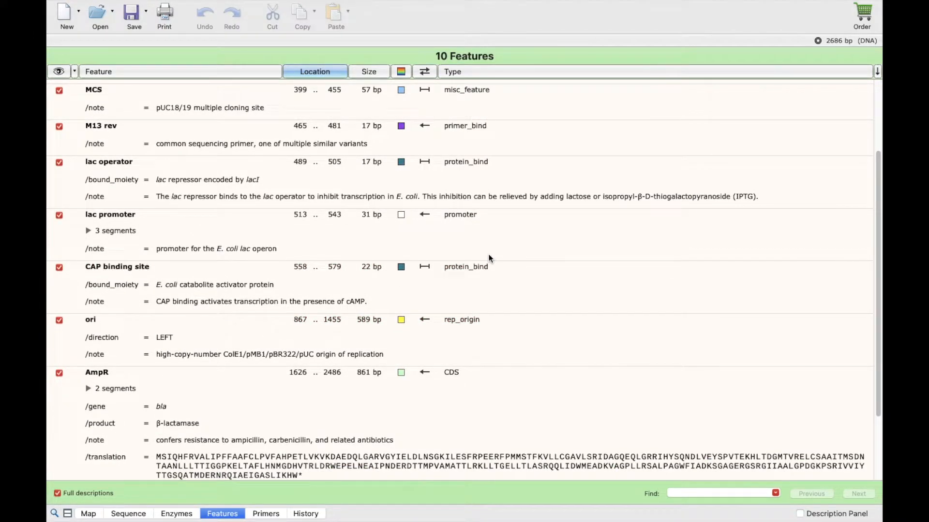
scroll(489, 259, "up", 5)
scroll(489, 260, "down", 9)
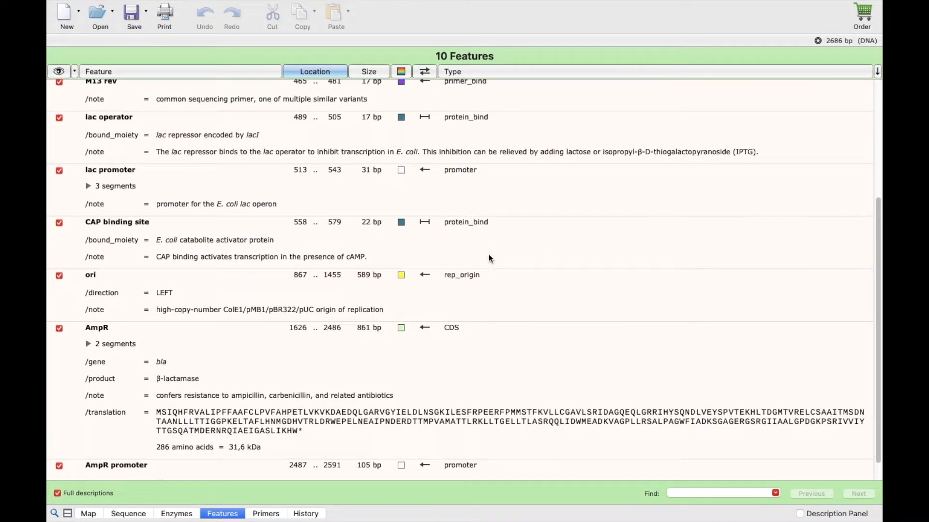
scroll(489, 259, "up", 10)
- Check the plasmid's primer list and history, ending back on the circular map
left_click(266, 515)
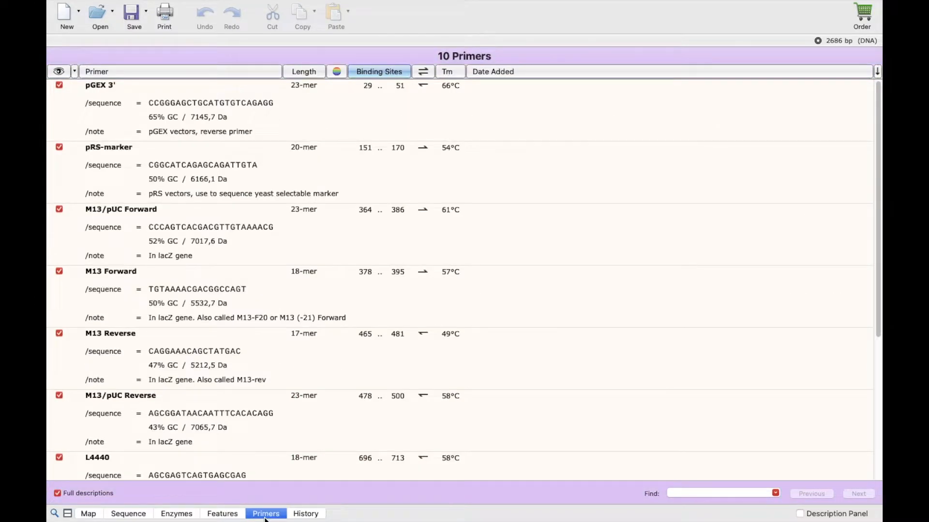
left_click(296, 513)
left_click(91, 514)
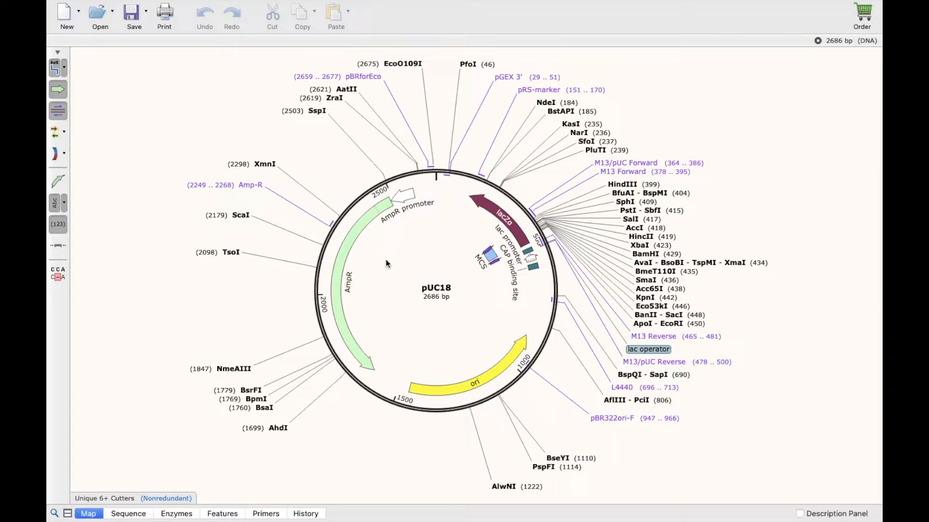
- Select the AmpR feature on the circular map and view its feature details without changing them
mouse_move(347, 254)
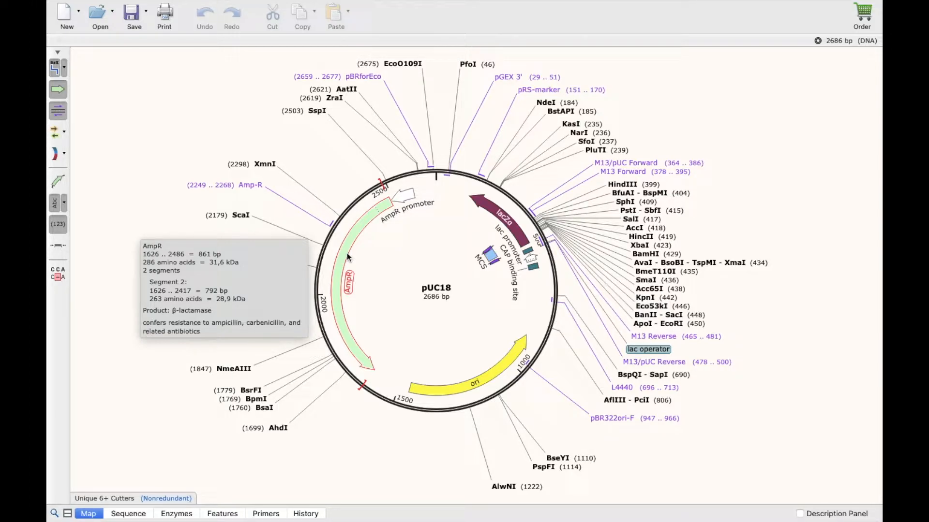
left_click(347, 253)
left_click(346, 253)
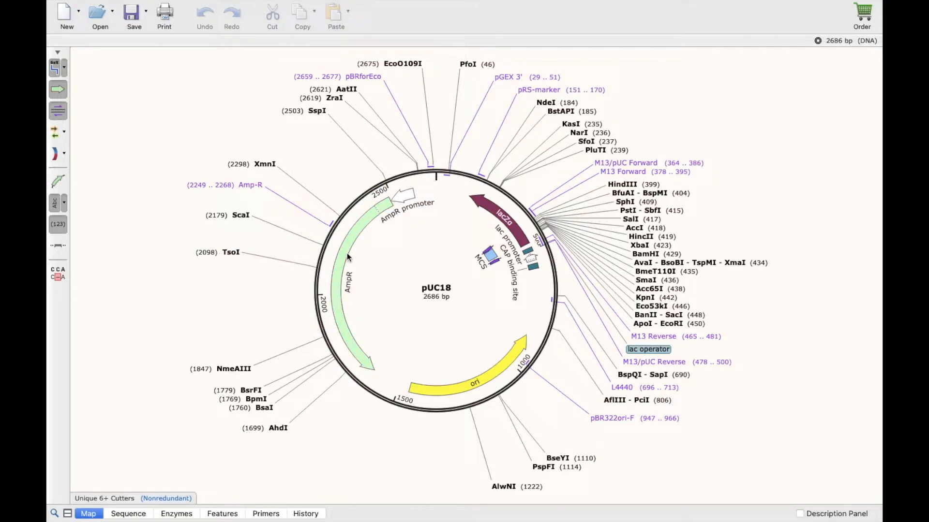
left_click(345, 257)
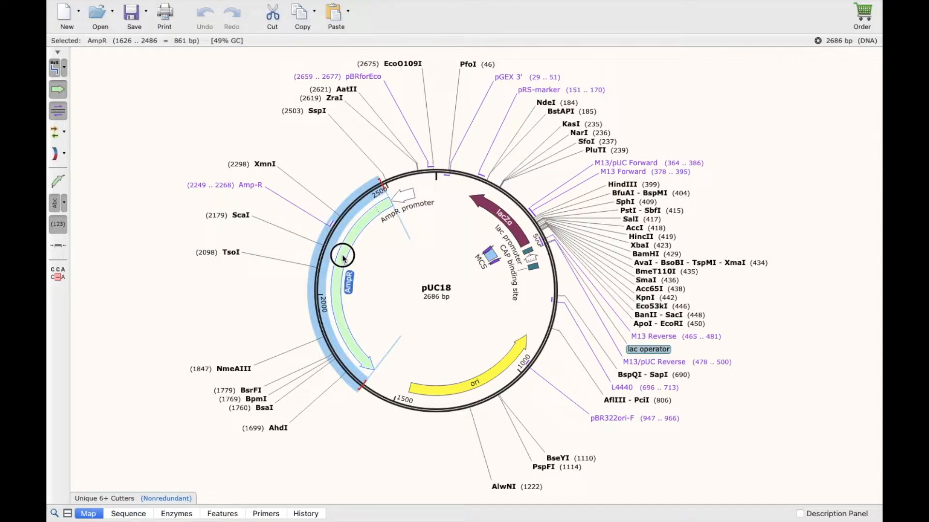
double_click(341, 257)
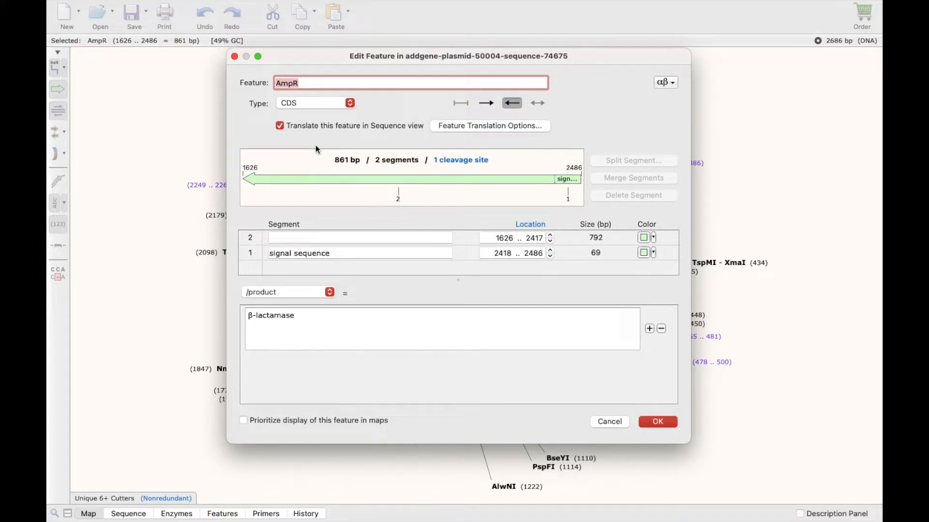
left_click(235, 56)
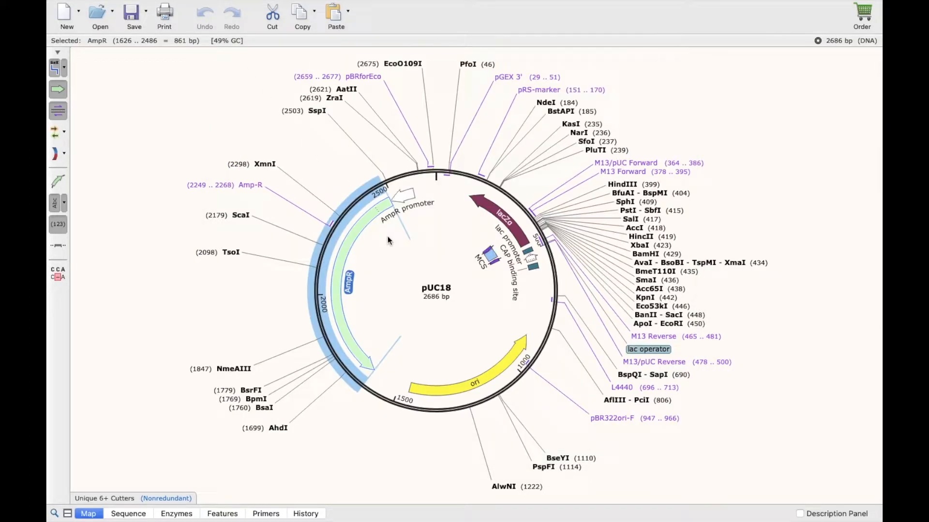
- Inspect the AmpR promoter, lacZα, lac operator, CAP binding site and ori on the map, and clear the AmpR selection
mouse_move(400, 196)
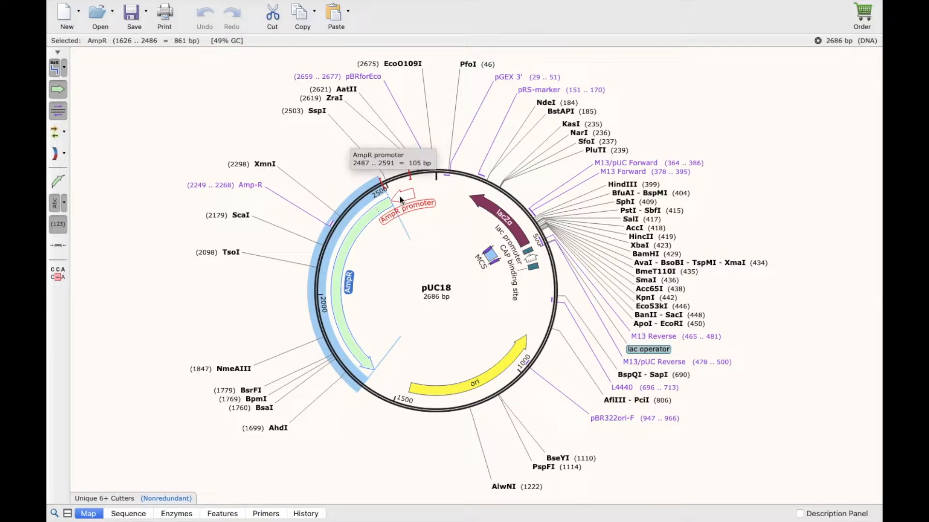
mouse_move(493, 213)
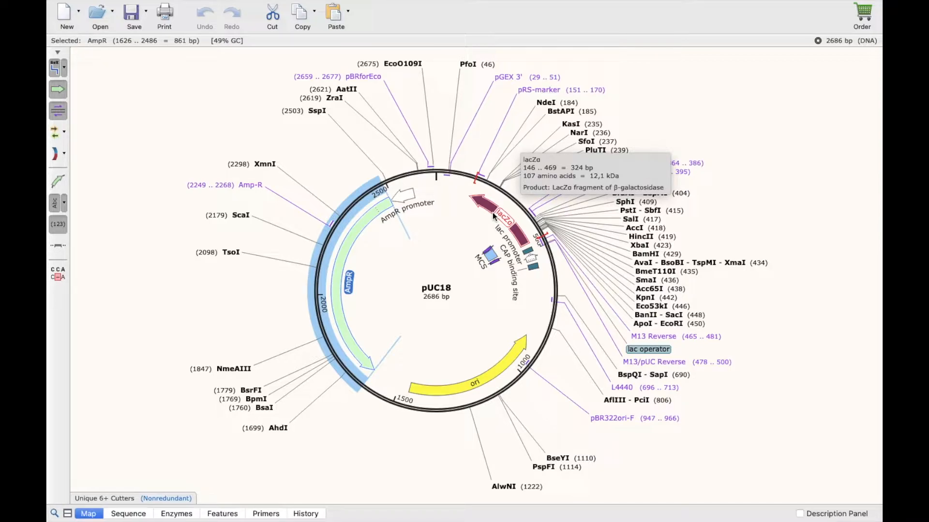
mouse_move(526, 251)
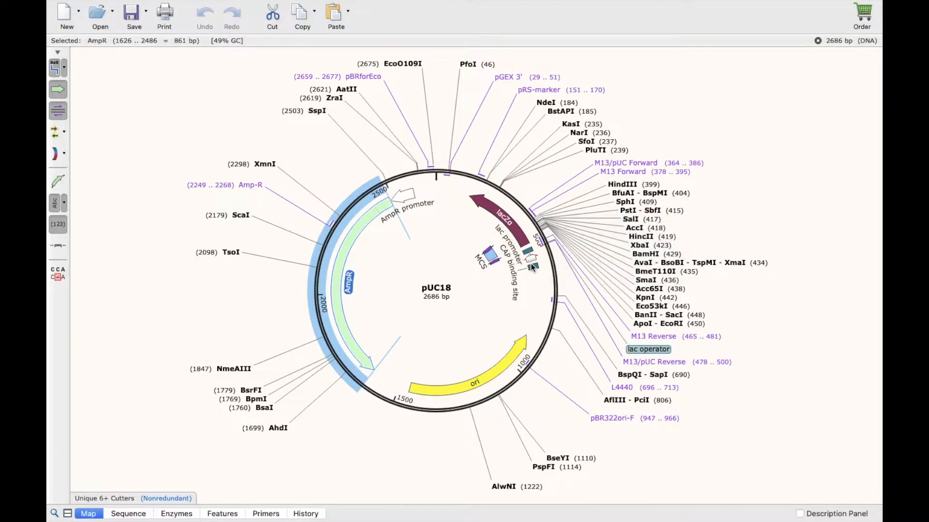
mouse_move(533, 270)
mouse_move(489, 373)
left_click(179, 118)
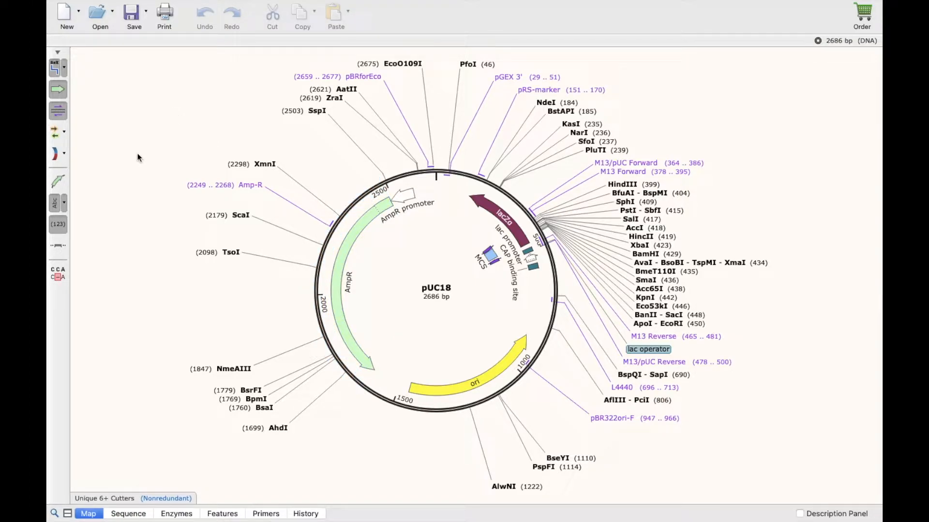
- Review the sequence, enzyme list and feature list of pUC18, ending back on the circular map
left_click(118, 514)
scroll(429, 247, "down", 2)
scroll(429, 247, "down", 8)
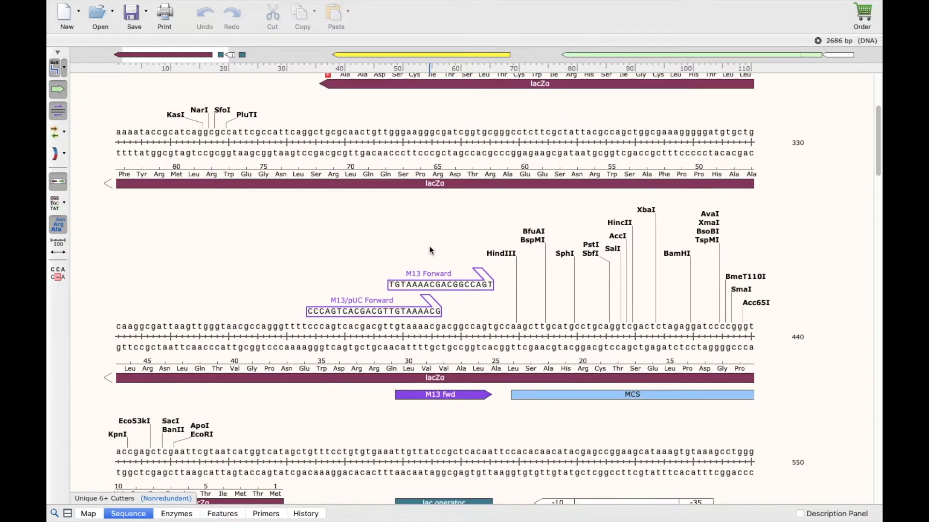
left_click(182, 516)
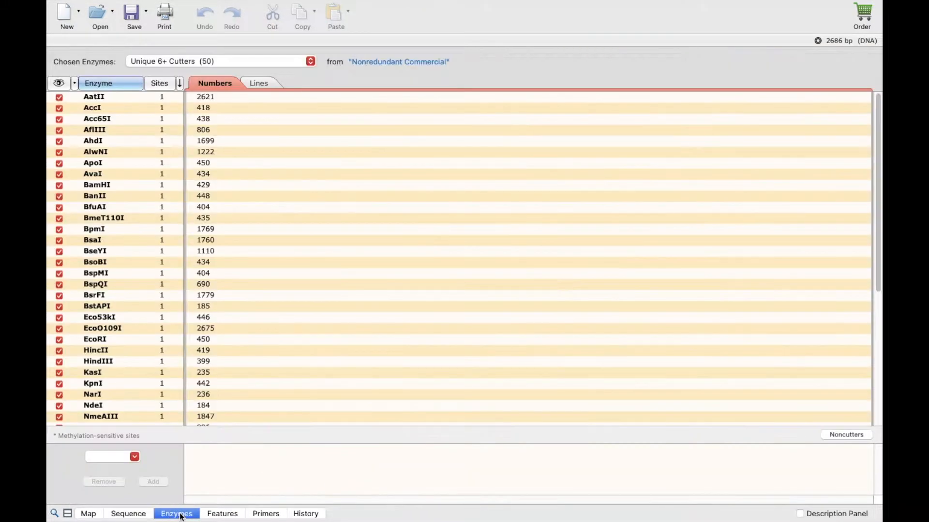
left_click(211, 515)
scroll(348, 415, "down", 1)
scroll(348, 415, "up", 6)
left_click(99, 513)
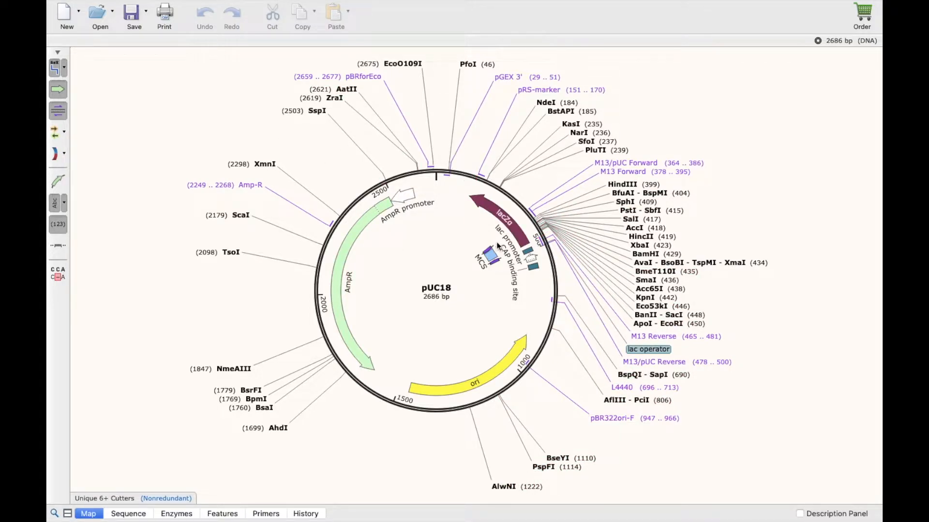
- Select the MCS on the map and examine the XbaI cut site within its sequence
left_click(488, 258)
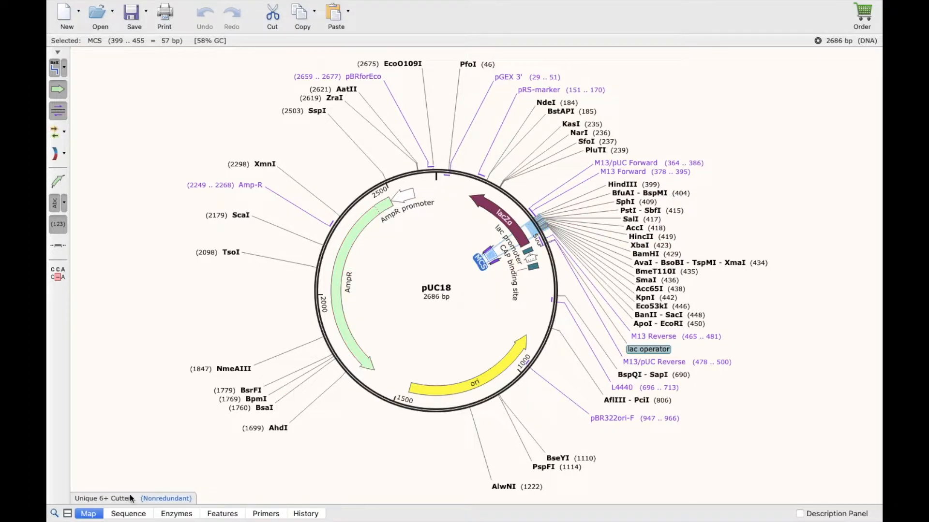
left_click(129, 514)
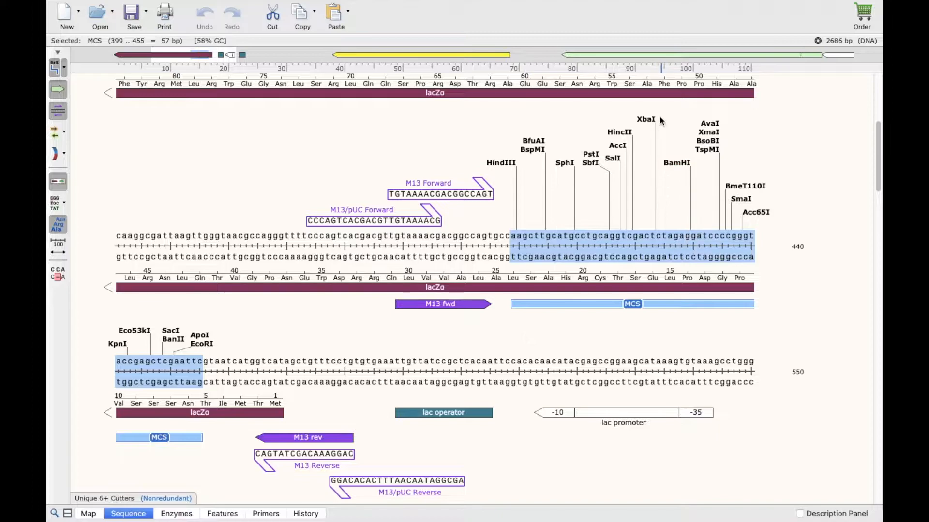
mouse_move(649, 120)
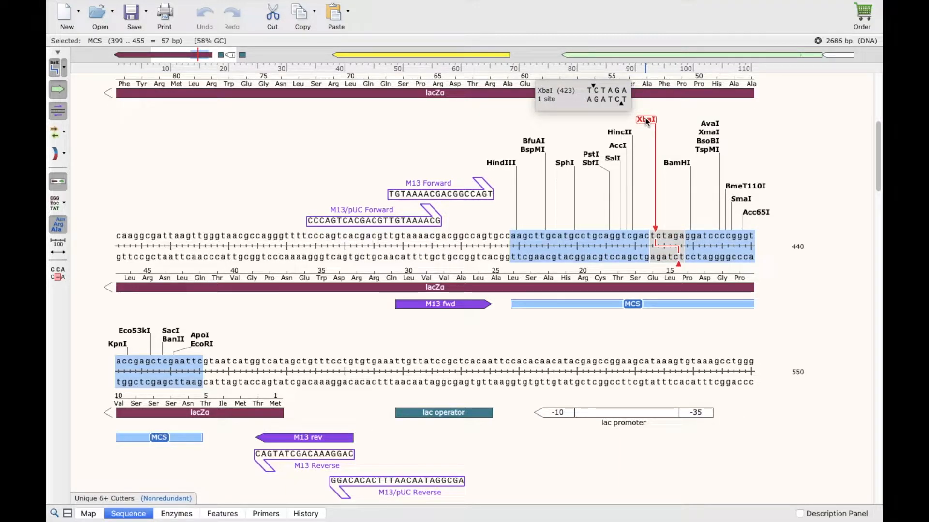
- Examine the restriction sites in the lacZα and AmpR sequences, including ScaI and XmnI
mouse_move(420, 206)
scroll(419, 206, "up", 5)
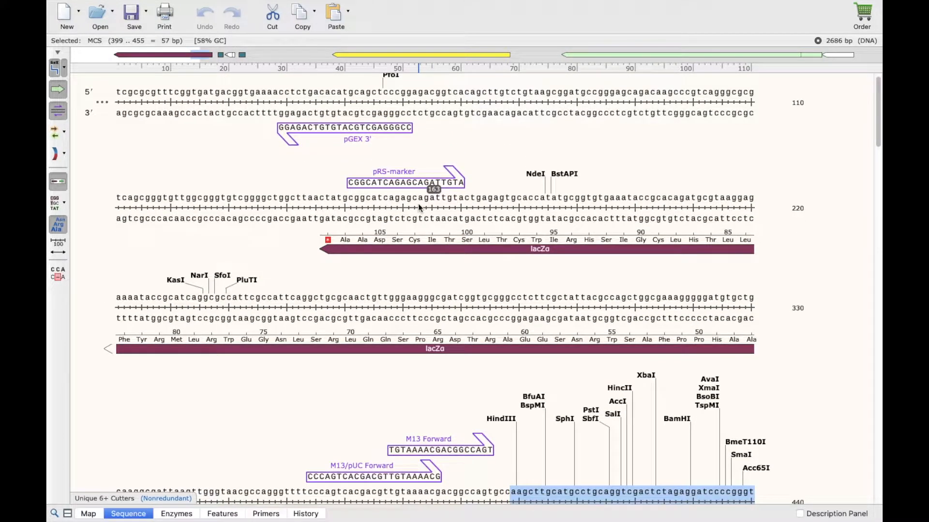
scroll(784, 327, "down", 1)
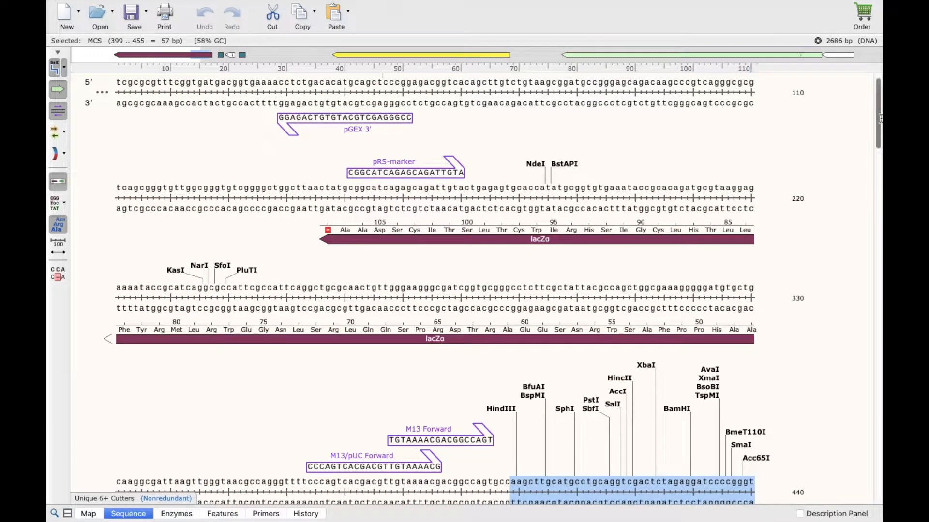
left_click_drag(878, 121, 879, 412)
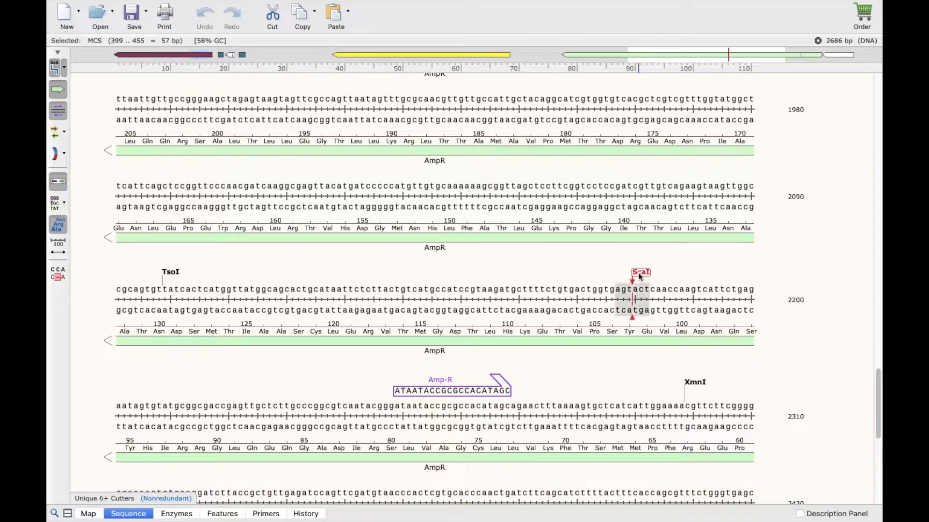
mouse_move(638, 272)
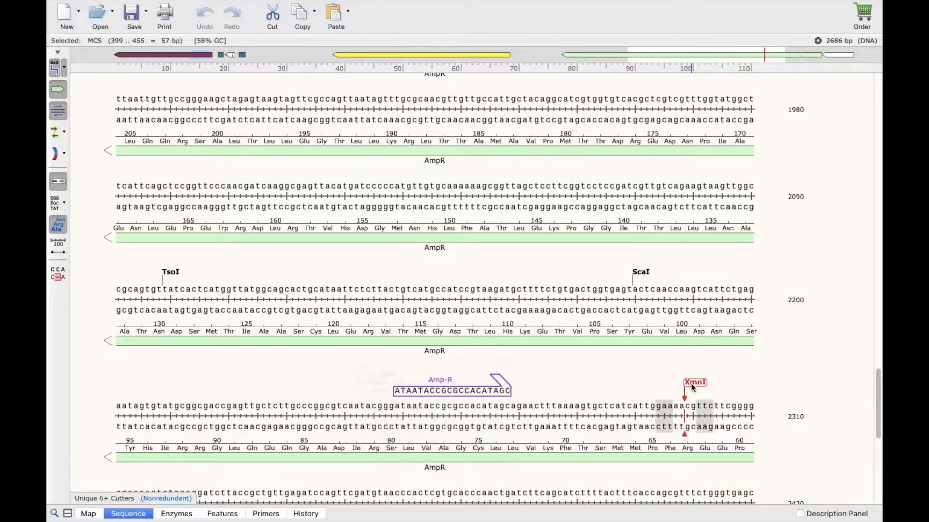
scroll(691, 384, "down", 3)
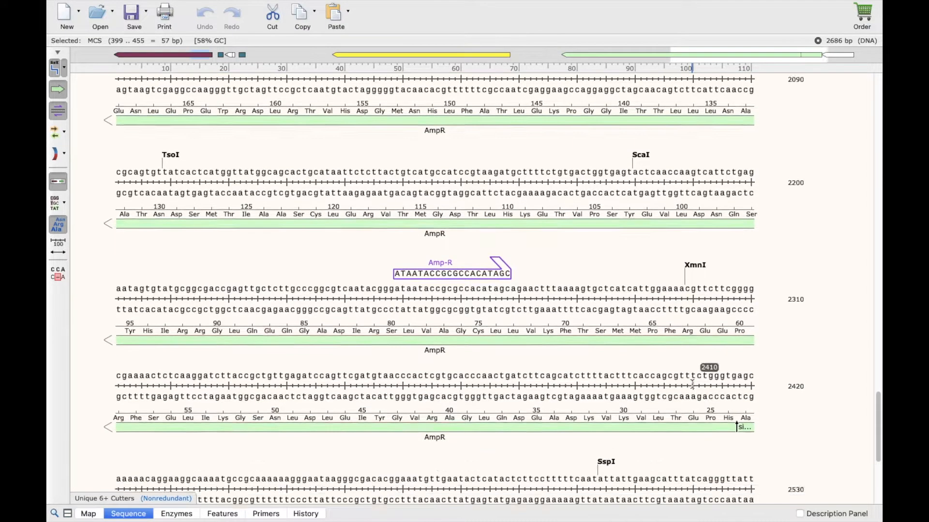
scroll(691, 384, "up", 20)
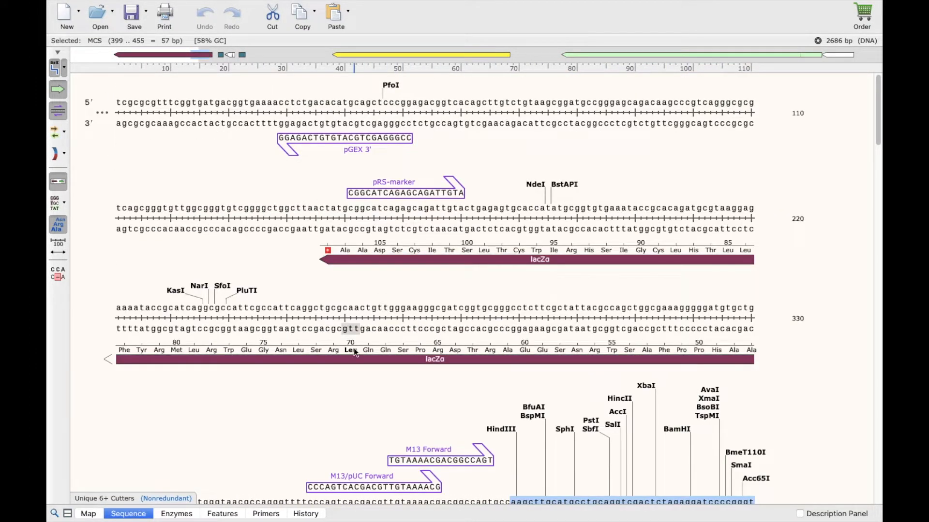
- Switch the chosen enzyme set to Unique & Dual Cutters and view its cut sites on the pUC18 map
left_click(169, 515)
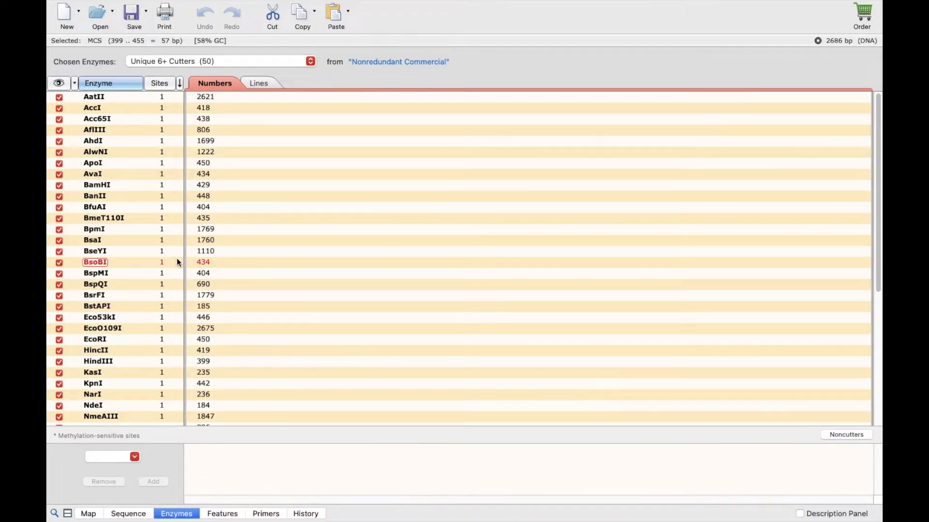
left_click(246, 61)
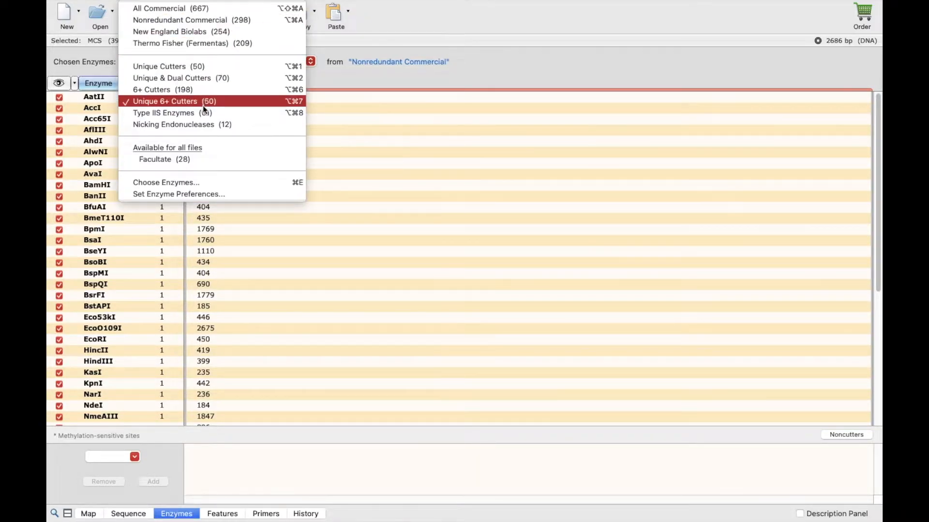
left_click(205, 80)
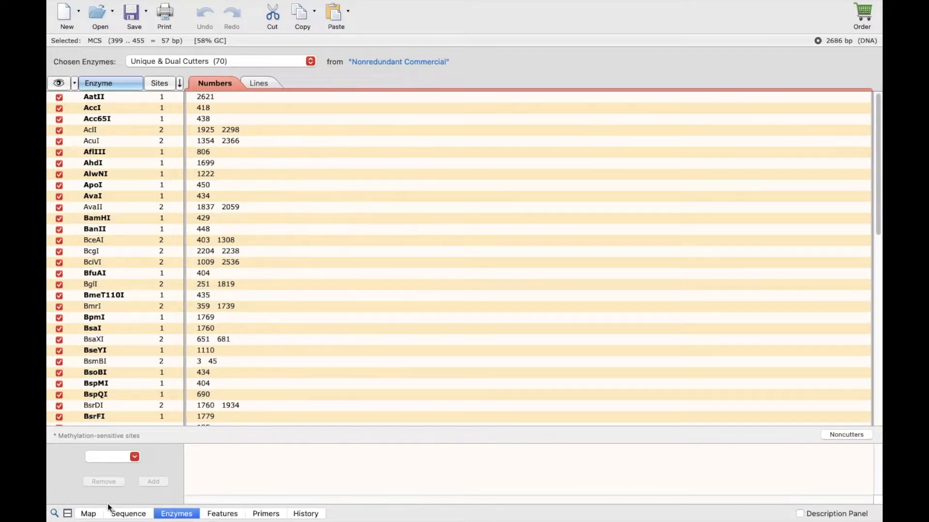
left_click(89, 513)
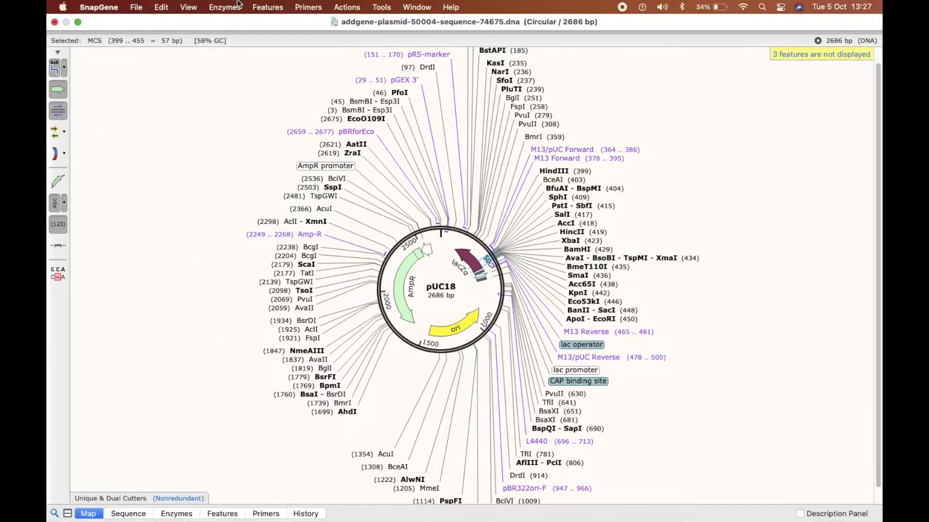
- Apply the New England Biolabs enzyme set to pUC18 and review its enzymes in the cut-site list
left_click(227, 8)
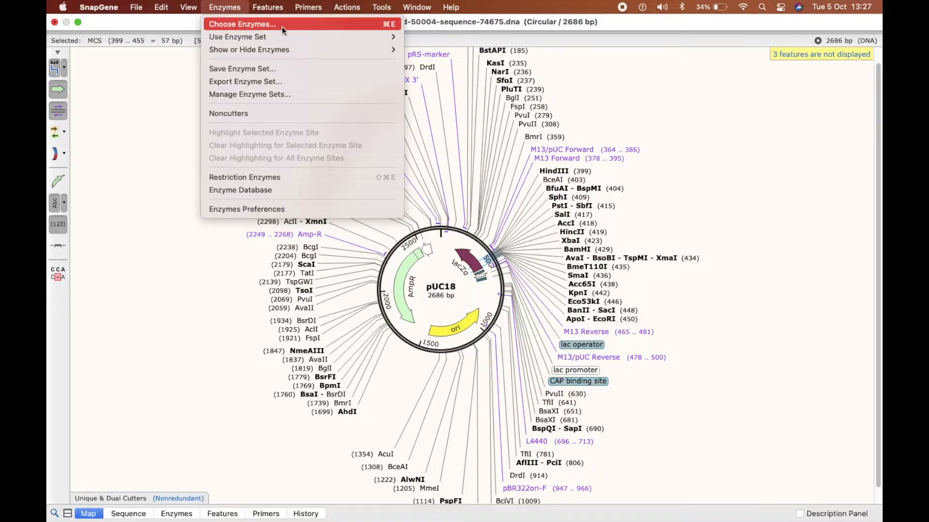
mouse_move(281, 54)
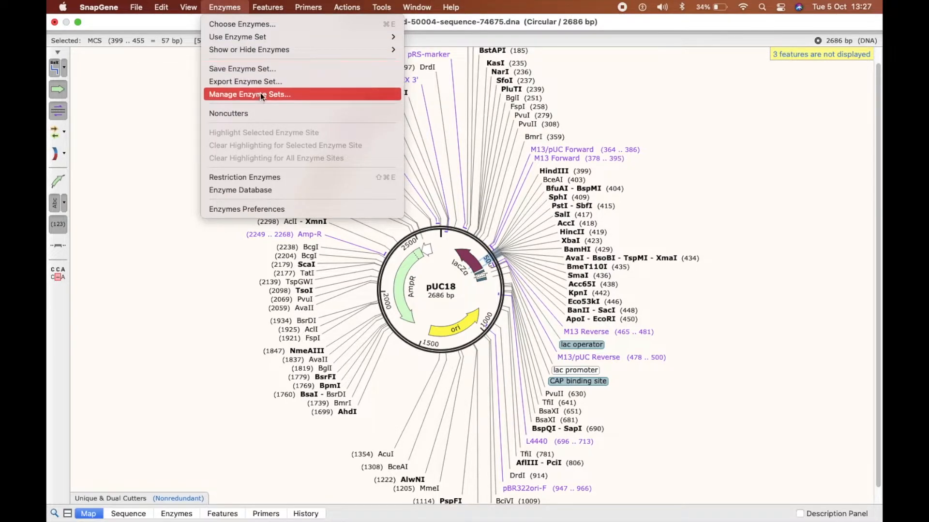
mouse_move(286, 38)
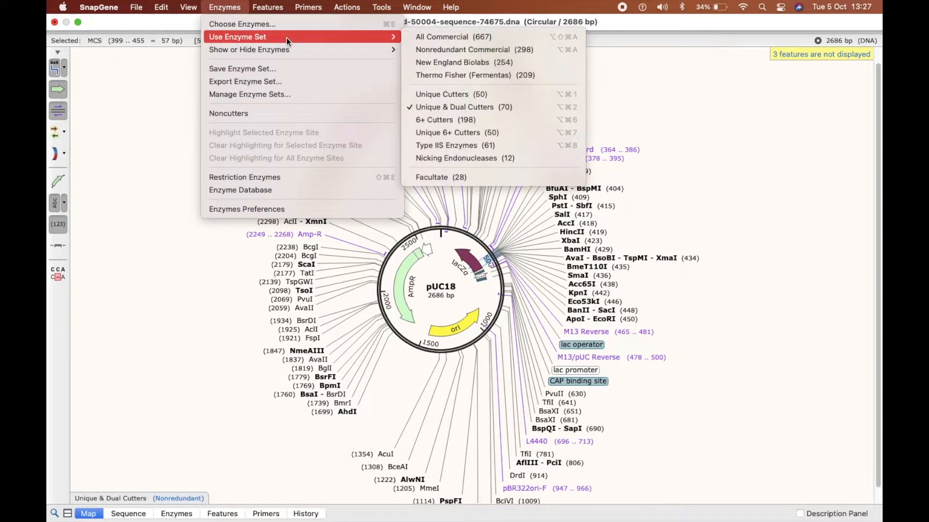
left_click(453, 59)
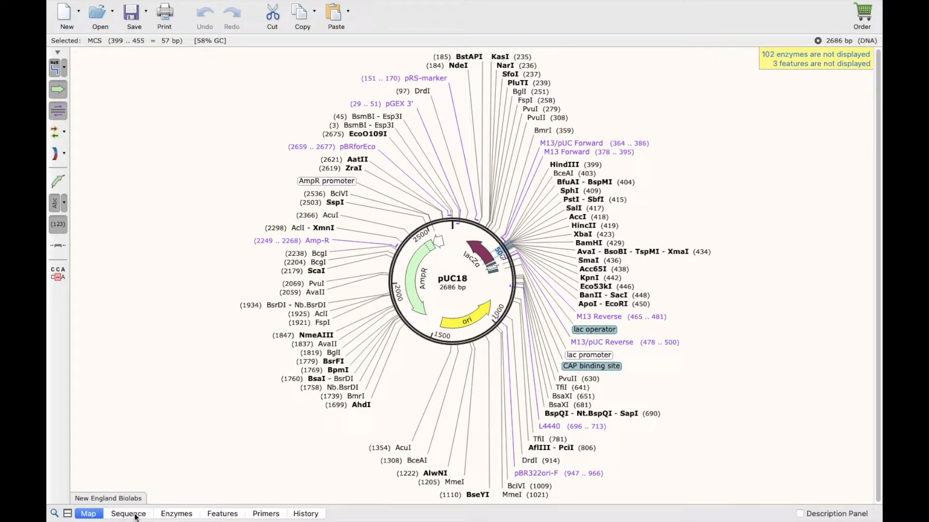
left_click(164, 514)
scroll(225, 300, "down", 1)
scroll(225, 301, "up", 1)
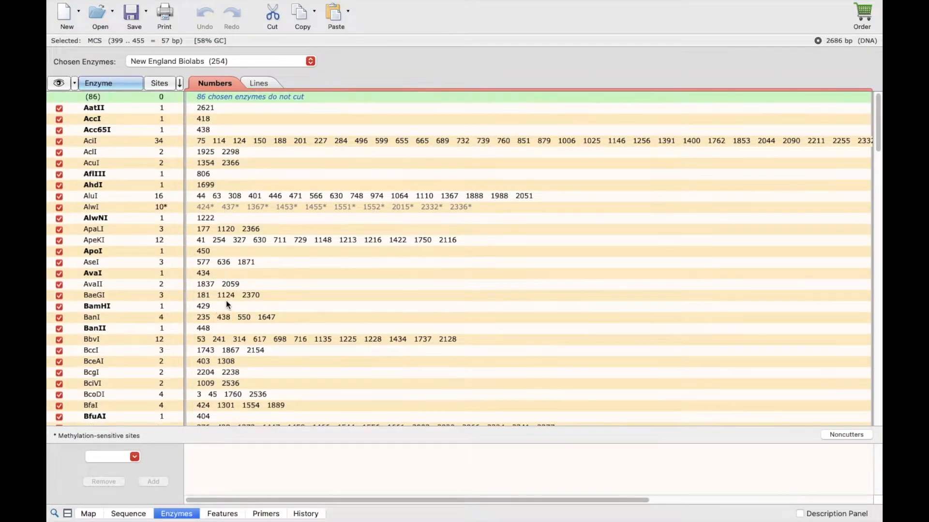
- Change the chosen enzyme set to All Commercial and browse its list of enzymes and cut positions
left_click(239, 61)
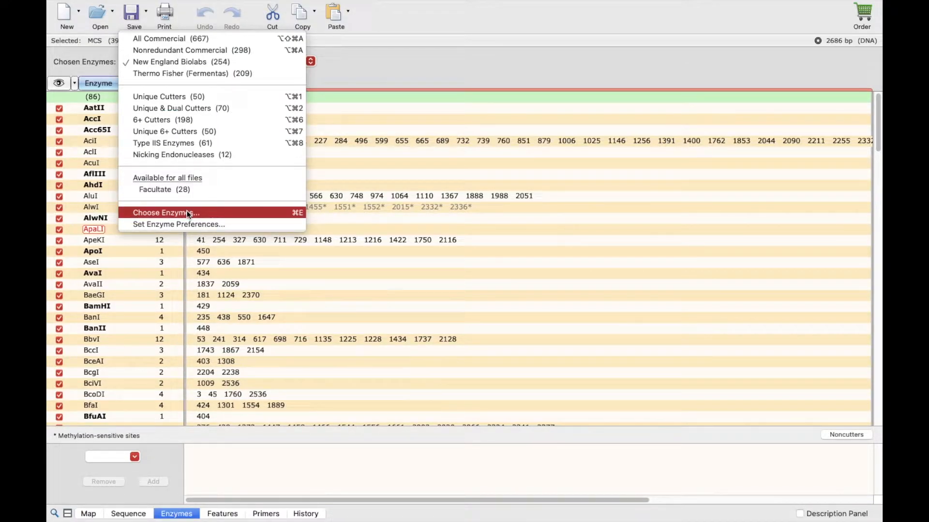
left_click(184, 38)
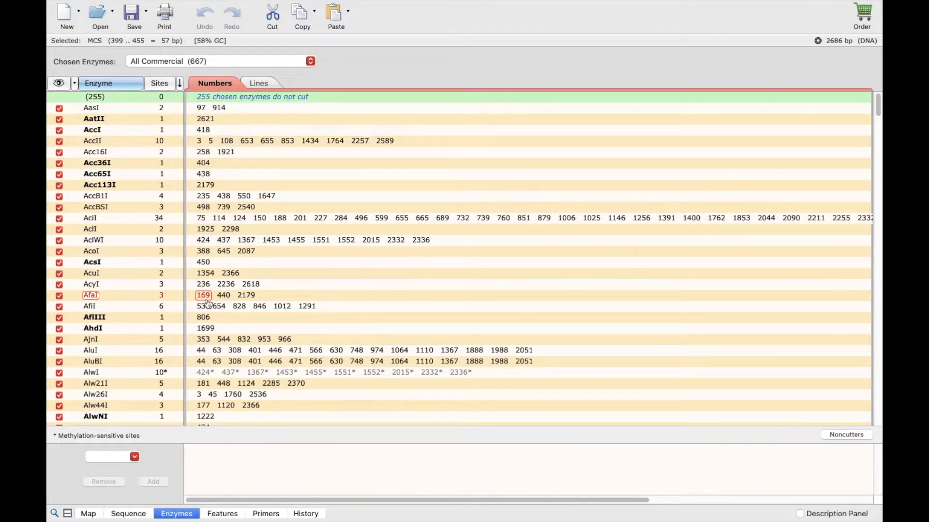
scroll(208, 304, "down", 15)
scroll(208, 304, "down", 20)
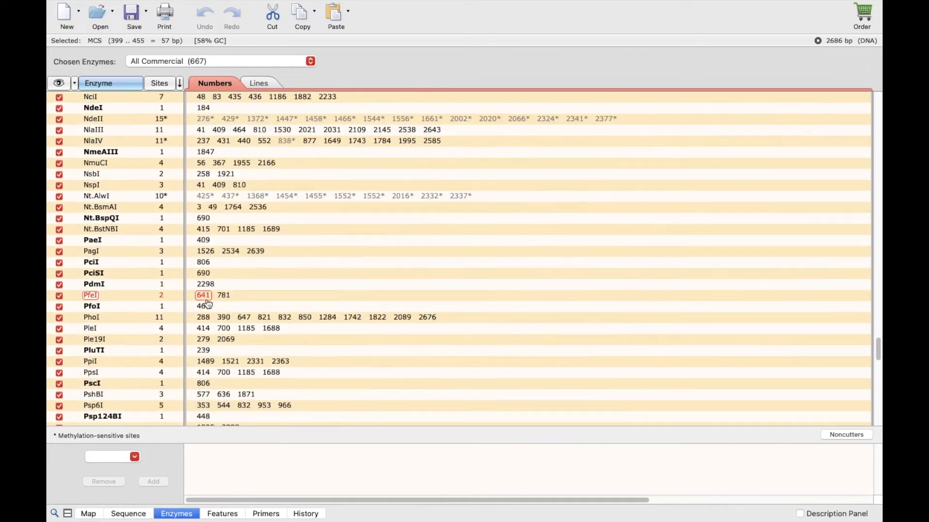
scroll(208, 304, "up", 20)
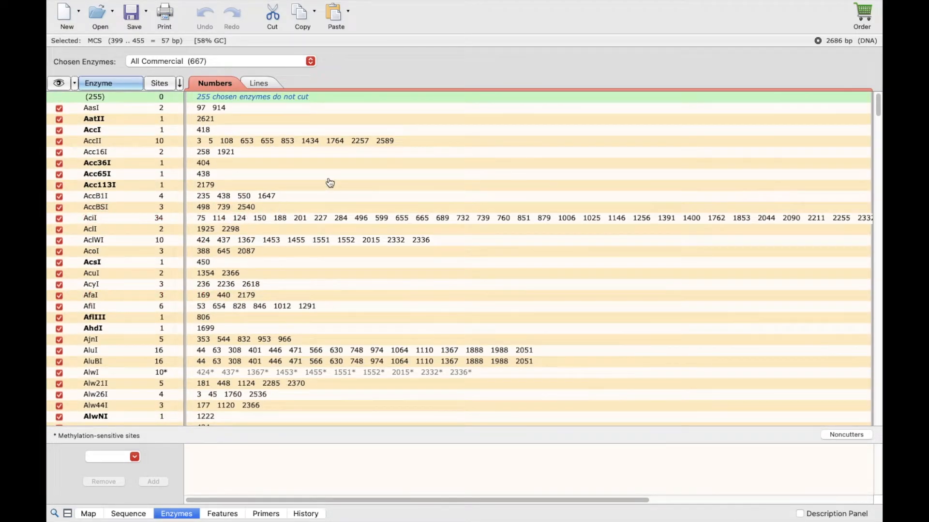
left_click(220, 63)
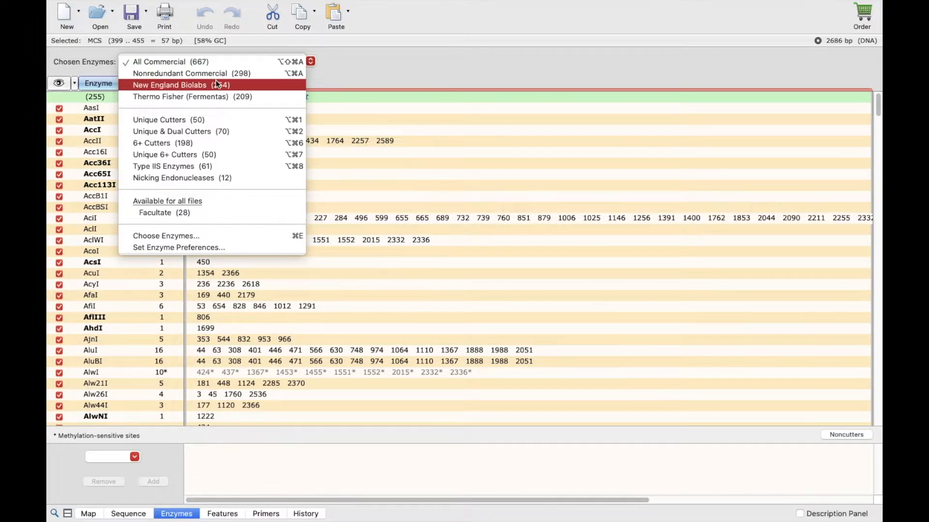
left_click(379, 71)
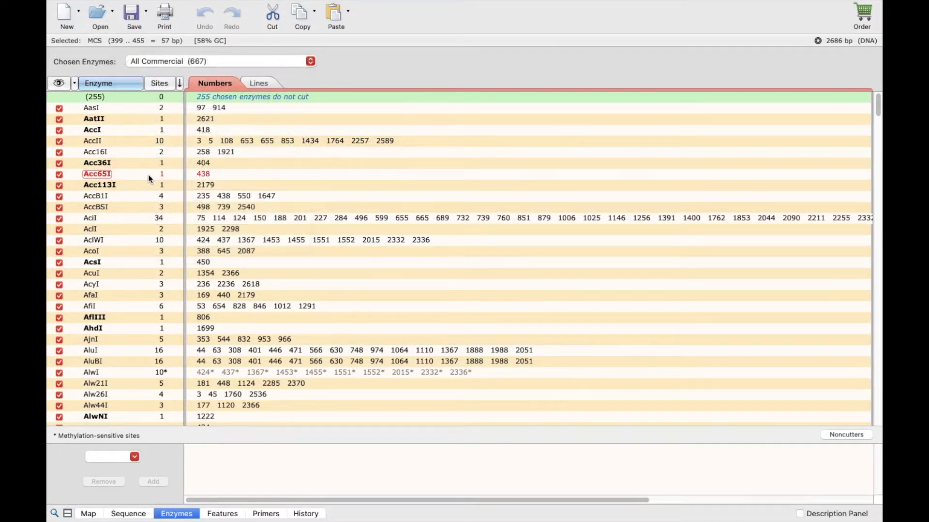
- Look up NdeI in the enzyme list, select its cut site and locate it on the plasmid map
left_click(98, 457)
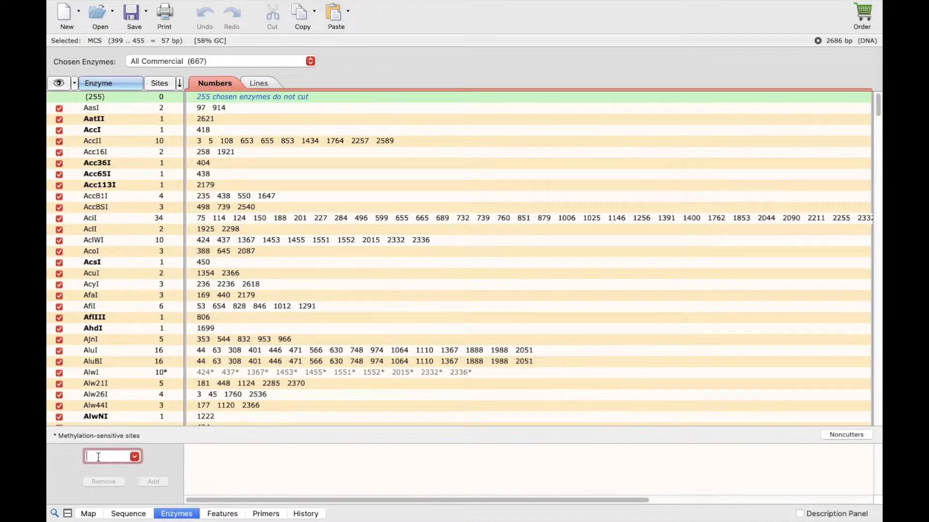
type("NdeI")
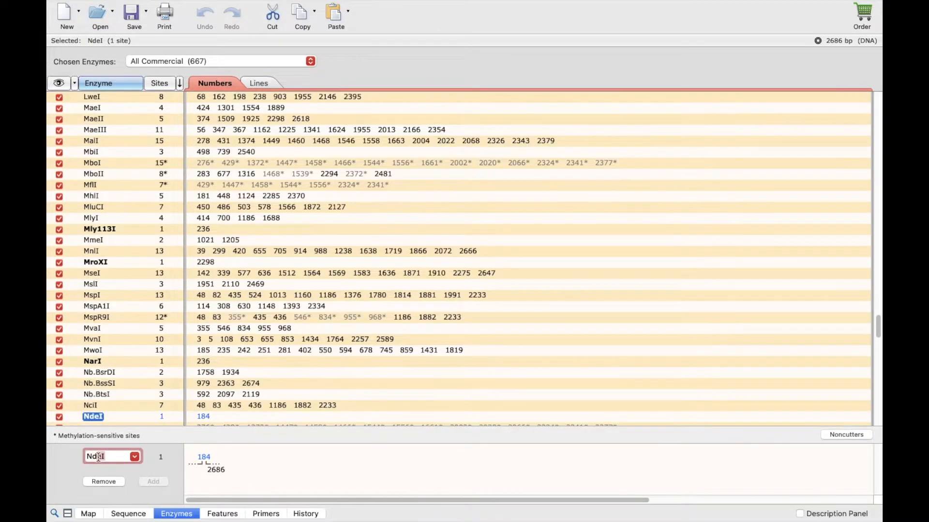
scroll(177, 214, "down", 8)
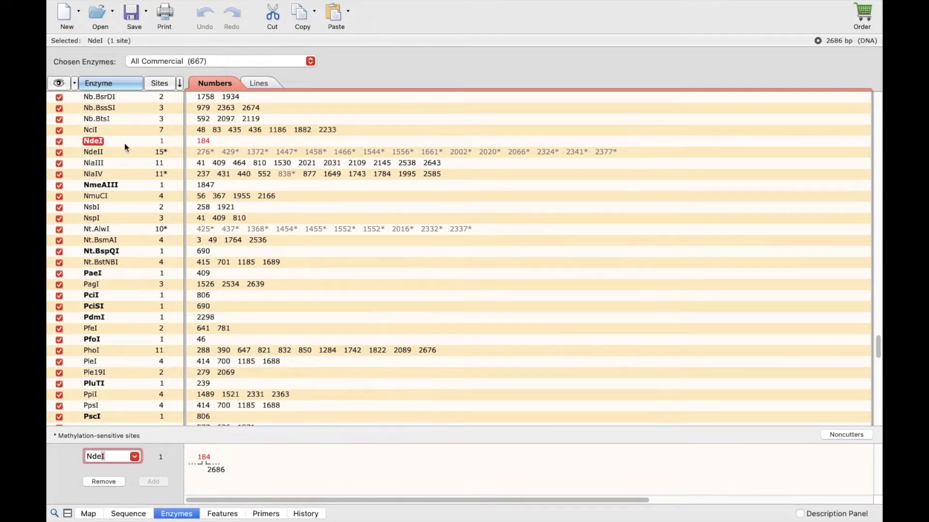
mouse_move(201, 145)
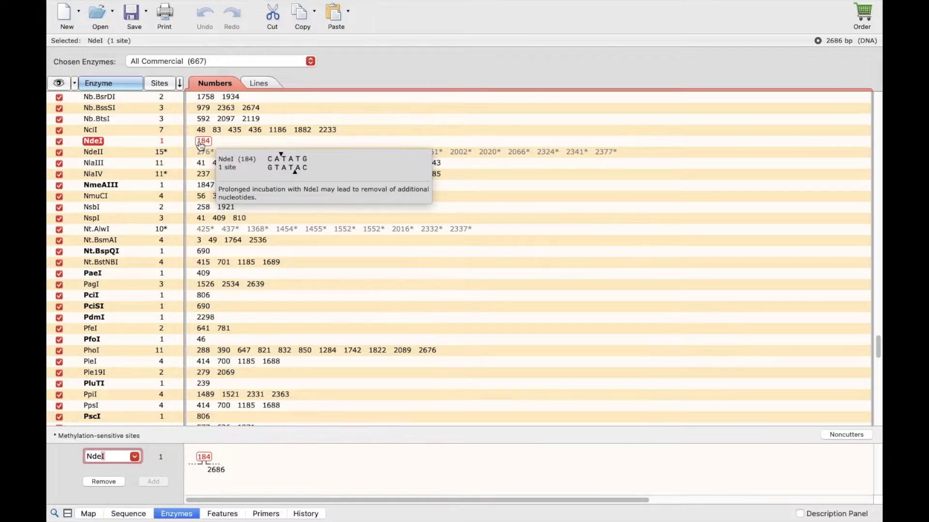
left_click(200, 145)
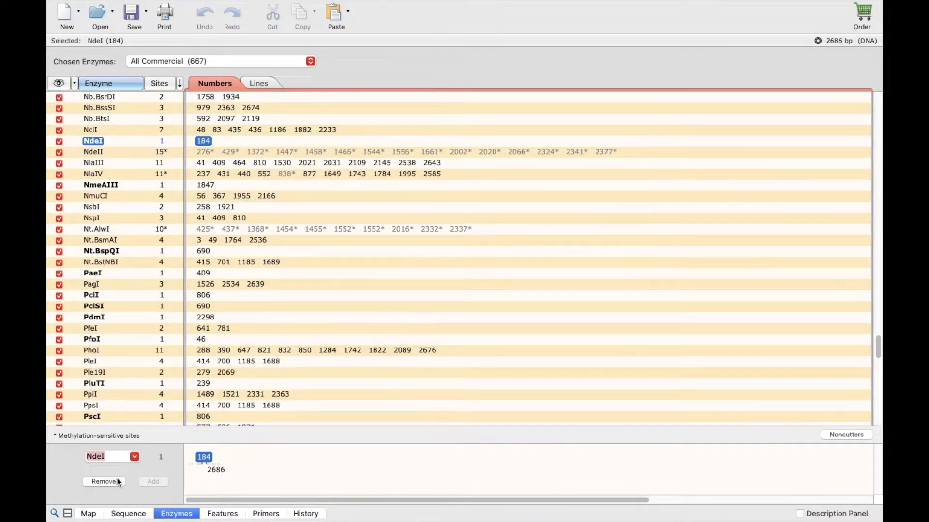
left_click(91, 513)
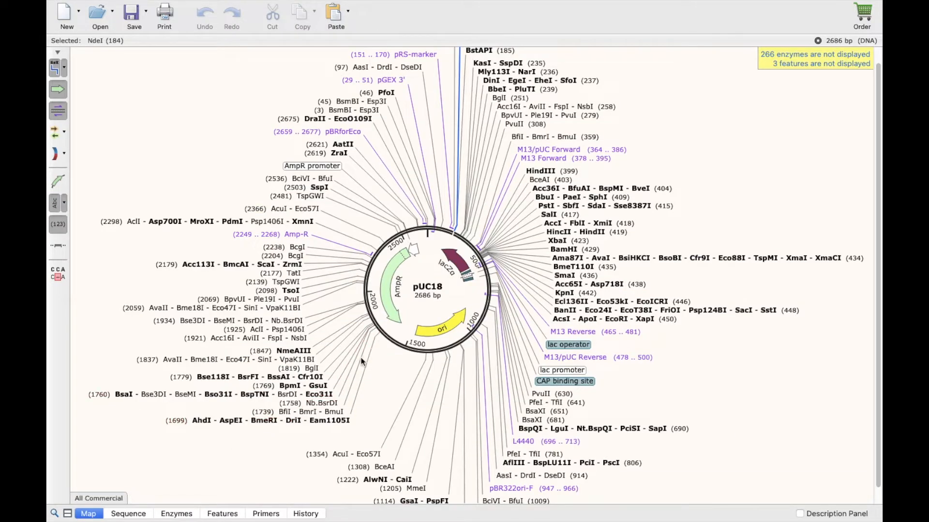
scroll(411, 293, "up", 1)
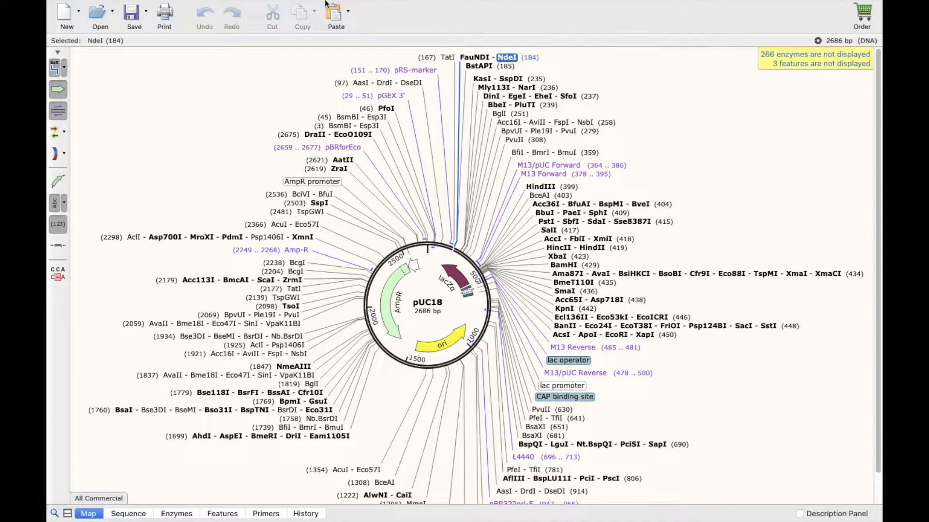
- Hide all restriction enzymes on the pUC18 map
mouse_move(268, 6)
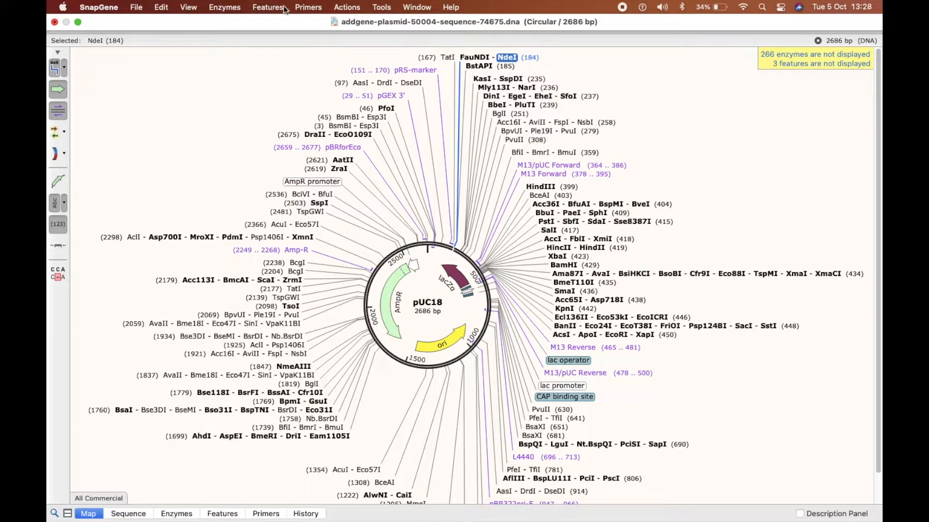
left_click(233, 7)
mouse_move(278, 49)
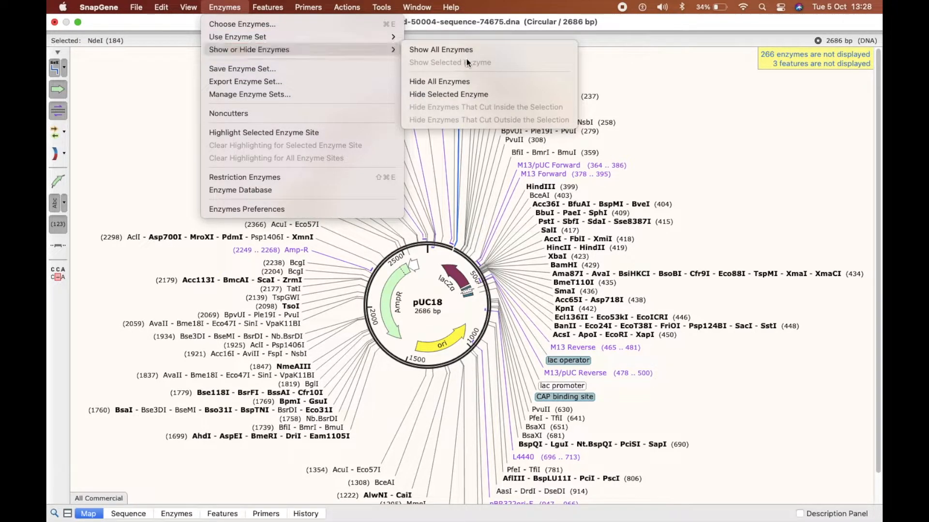
left_click(454, 82)
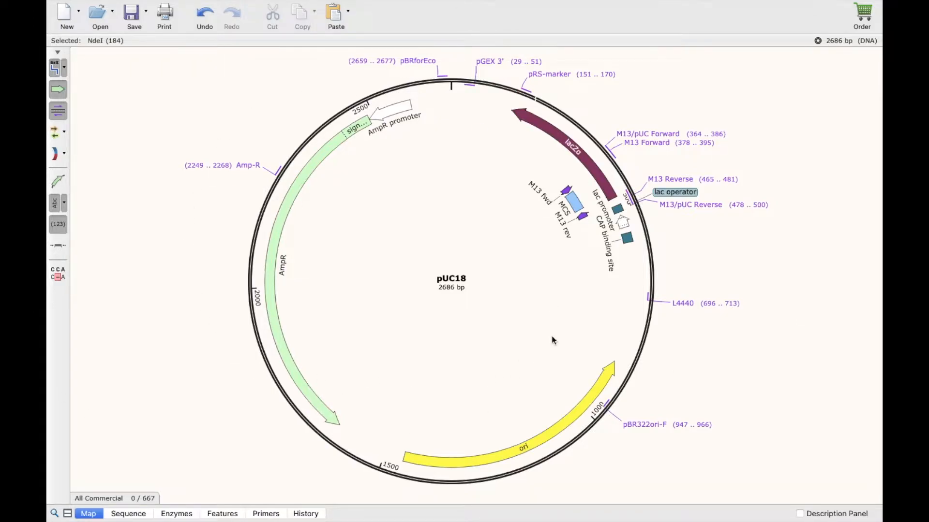
- Choose the Unique Cutters enzyme set, make only EcoRI visible, and return to the plasmid map
left_click(162, 515)
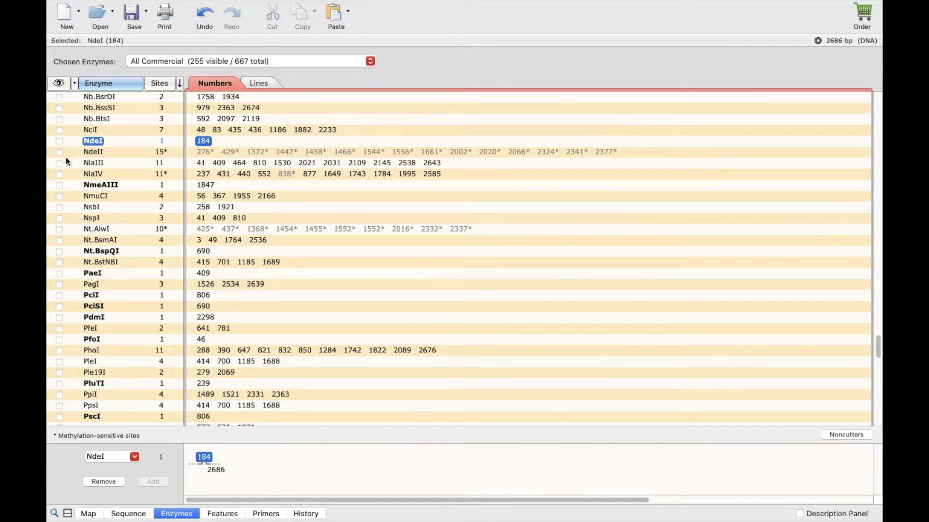
scroll(106, 167, "up", 20)
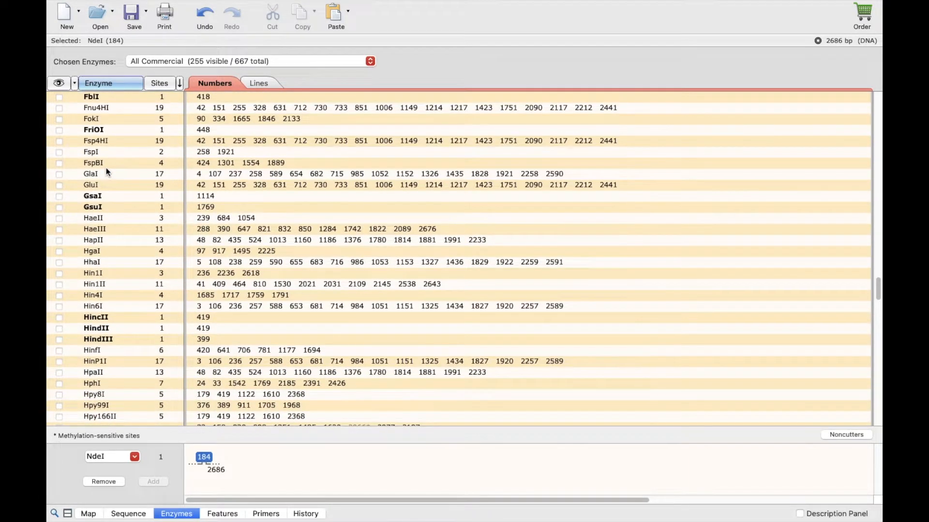
left_click(213, 63)
left_click(194, 121)
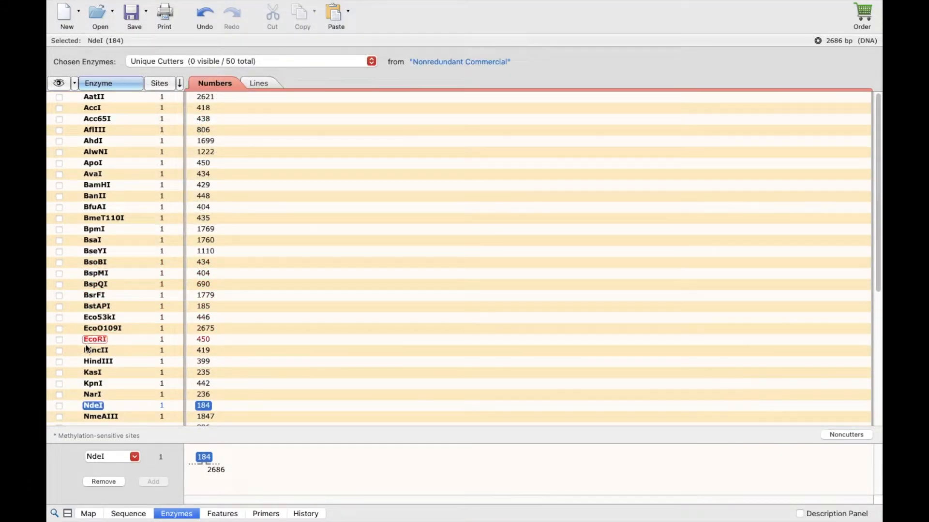
left_click(60, 340)
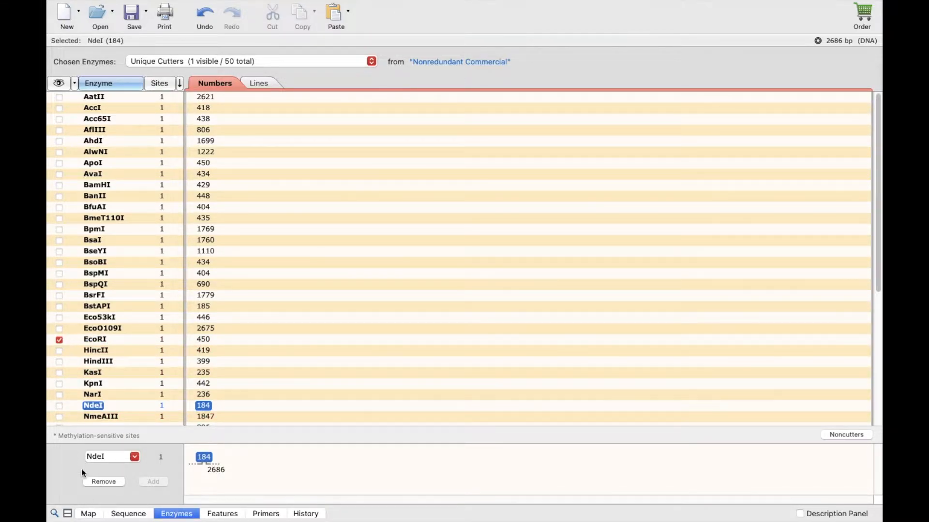
left_click(88, 513)
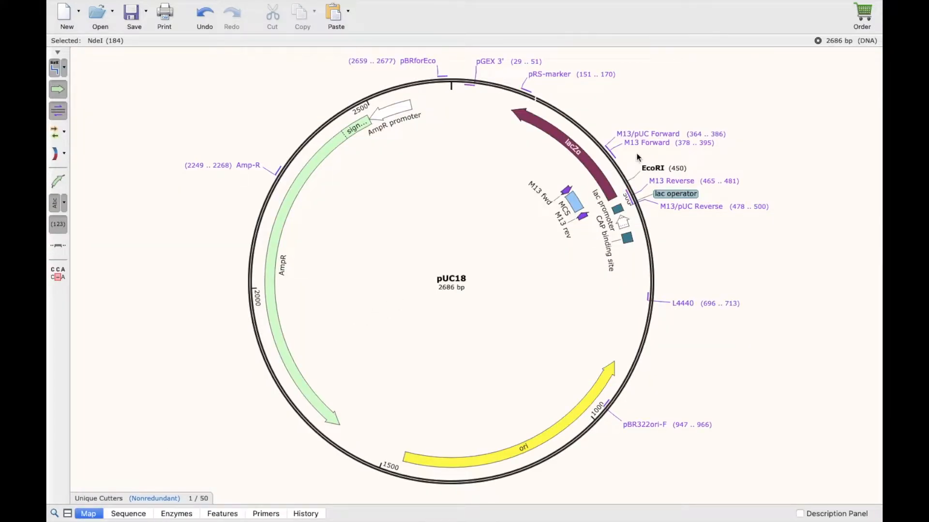
- Select the EcoRI site on the map and highlight it in orange
mouse_move(654, 169)
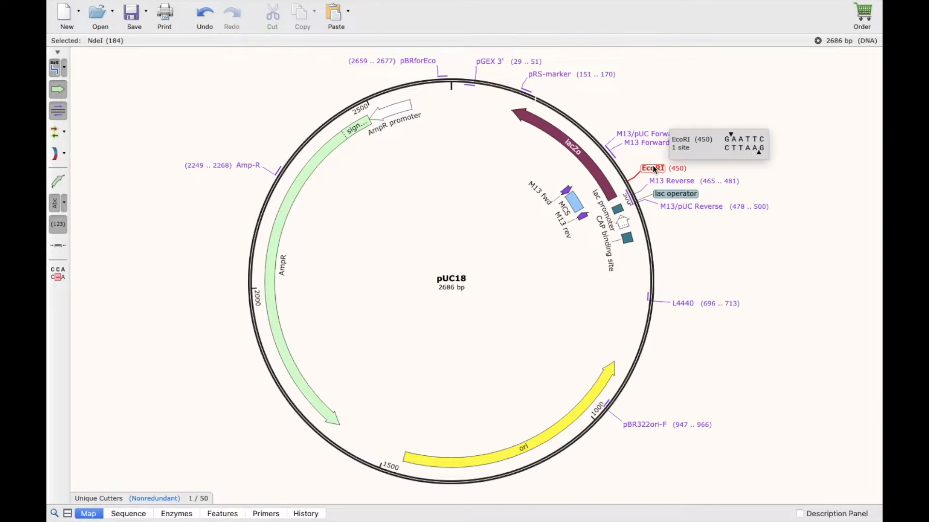
right_click(651, 168)
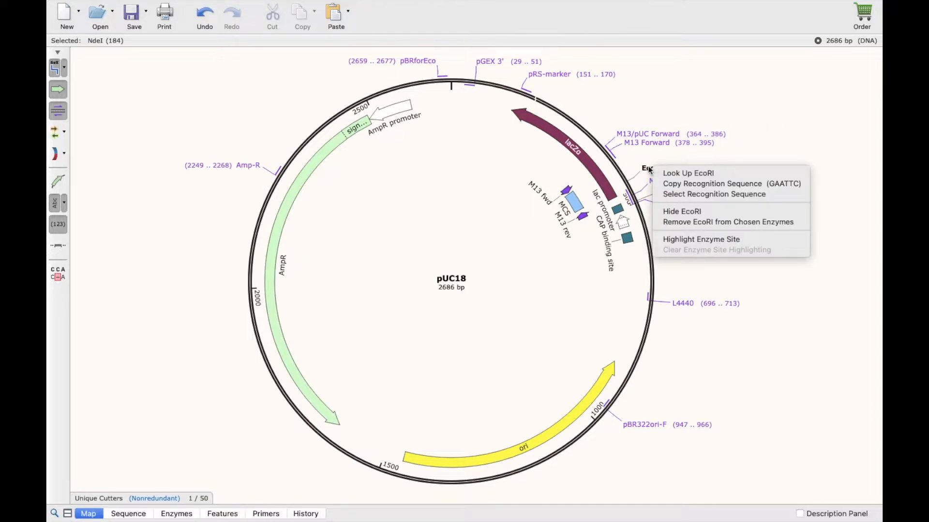
left_click(650, 169)
left_click(652, 170)
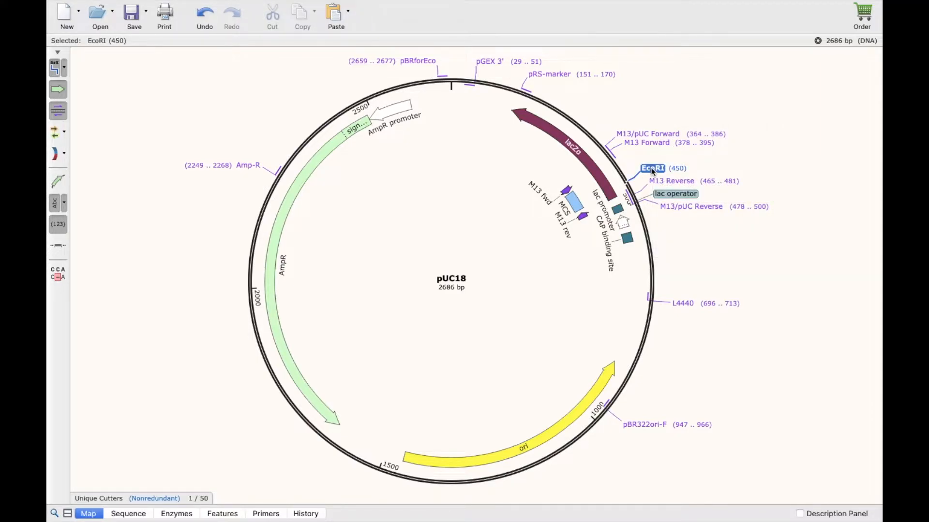
right_click(652, 171)
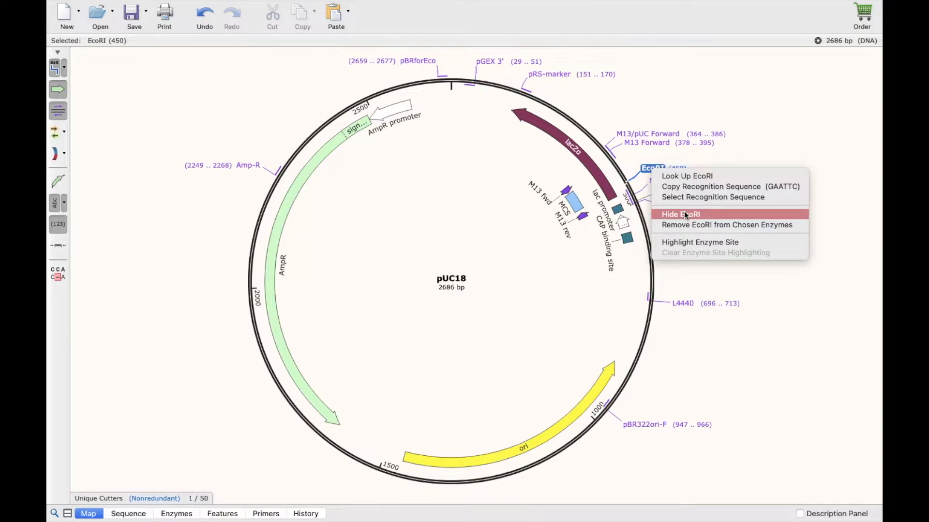
left_click(686, 242)
left_click(715, 249)
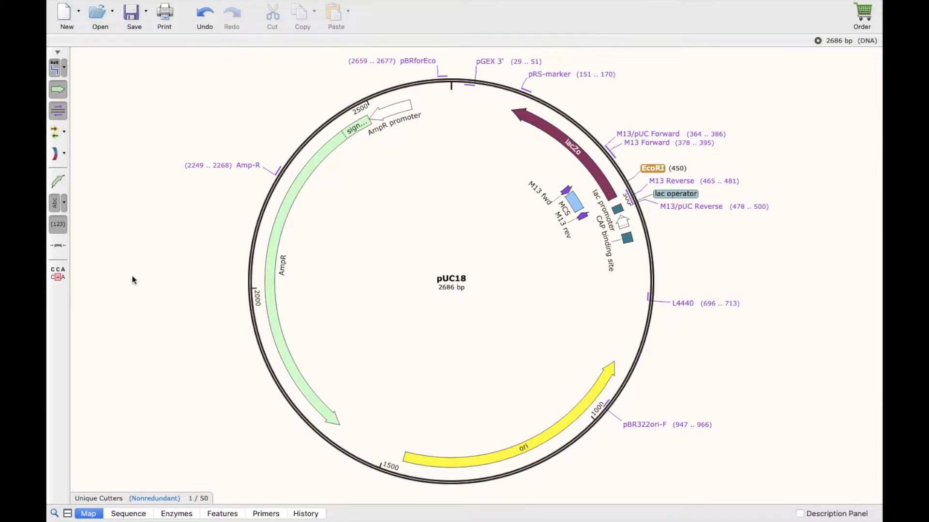
- Apply the Type IIS Enzymes set to the pUC18 map and look over its cut sites
mouse_move(258, 4)
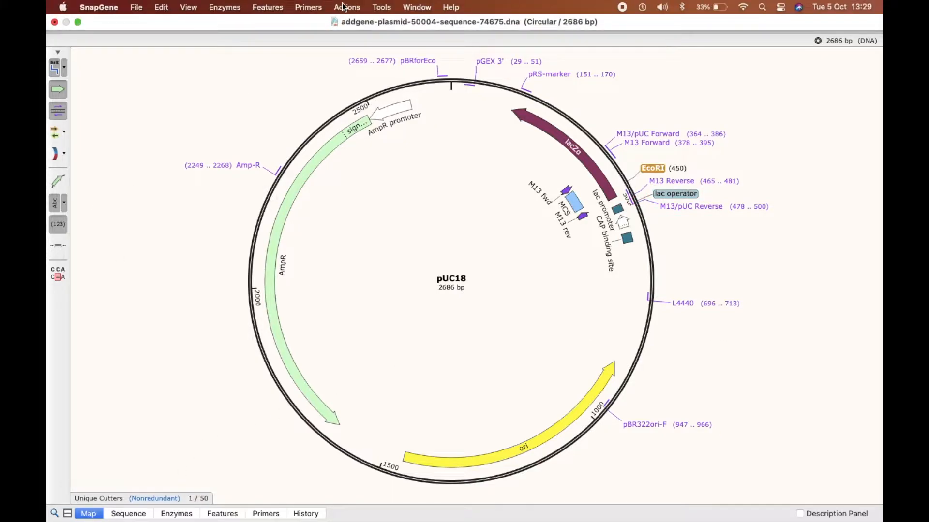
left_click(225, 7)
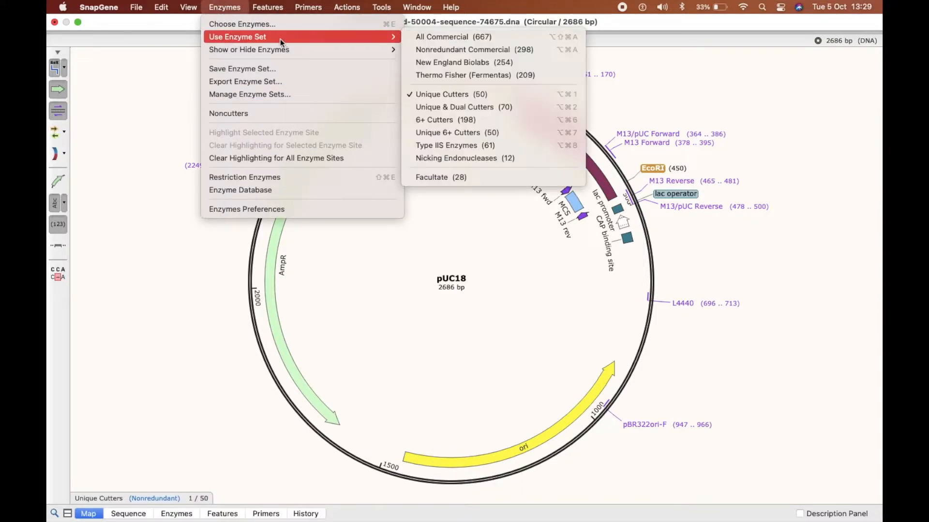
mouse_move(382, 48)
mouse_move(336, 37)
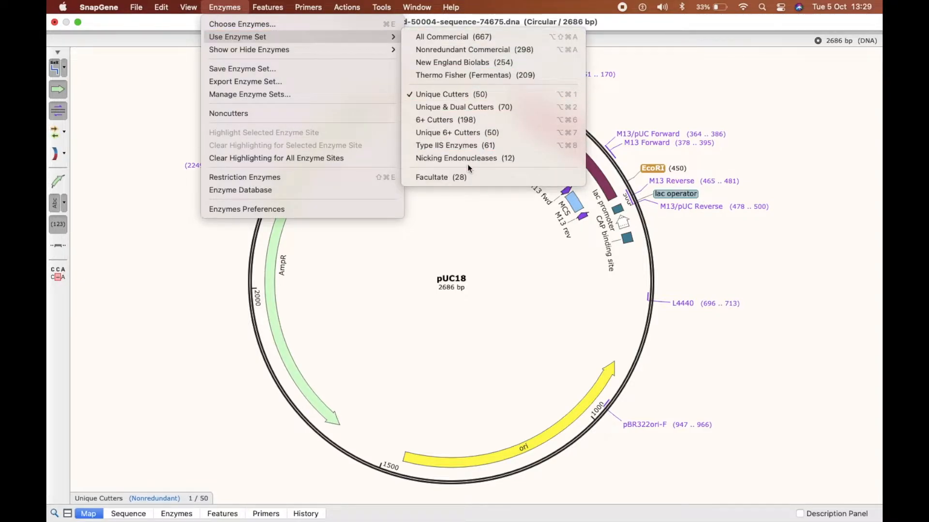
left_click(467, 151)
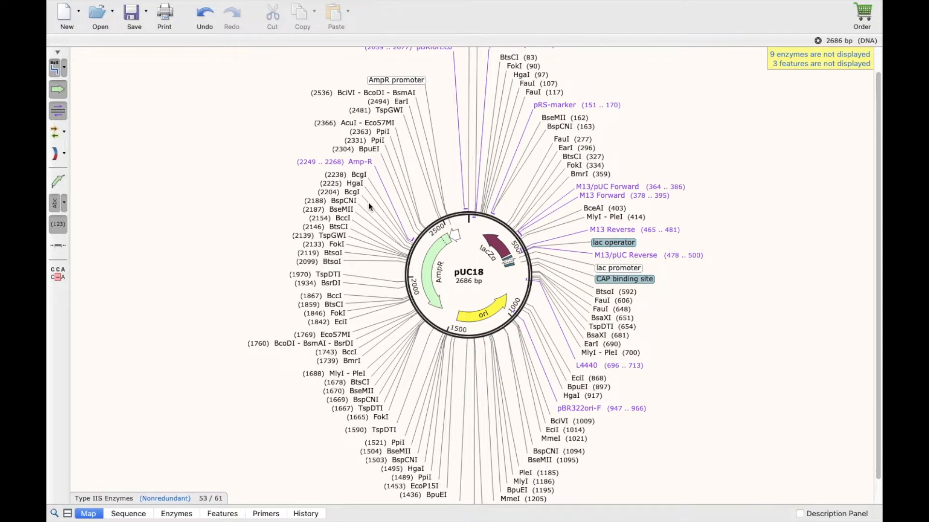
scroll(368, 206, "up", 1)
scroll(369, 206, "down", 2)
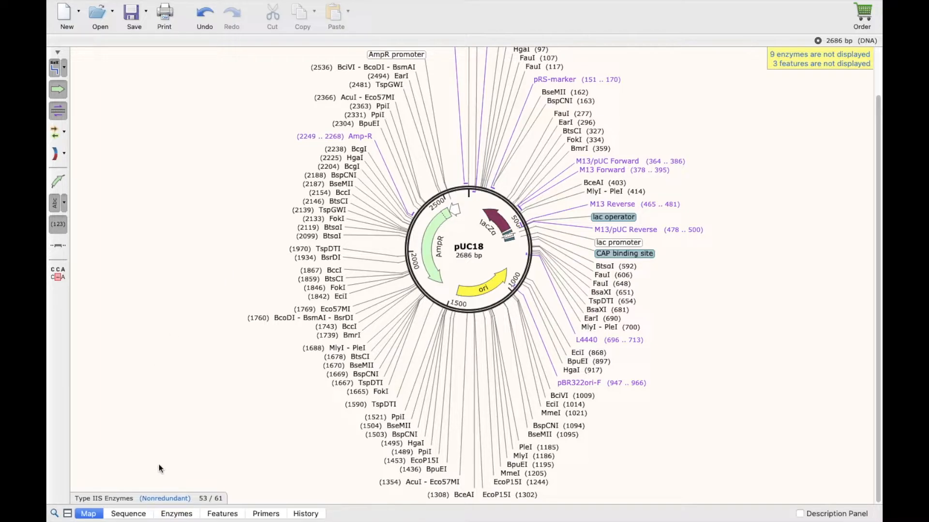
- Change the chosen enzymes in the enzyme list to the Unique Cutters set and return to the plasmid map
left_click(169, 513)
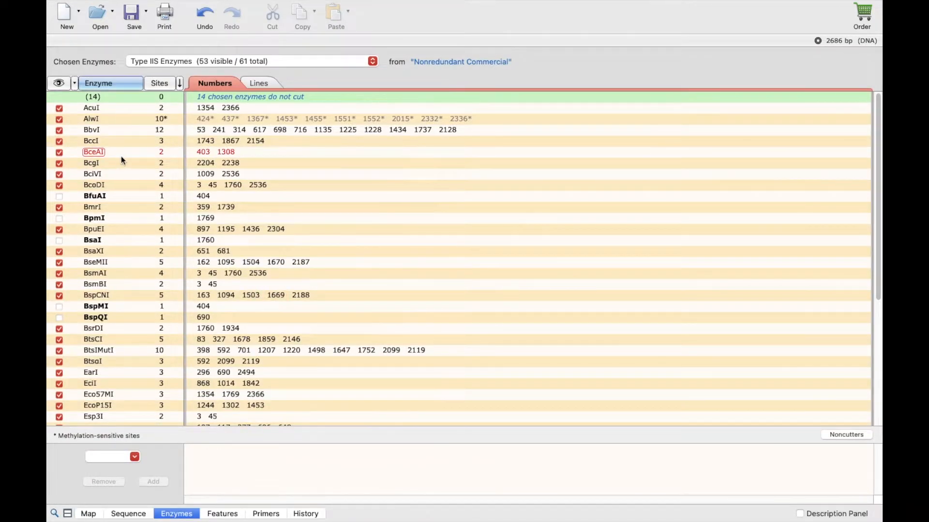
left_click(222, 61)
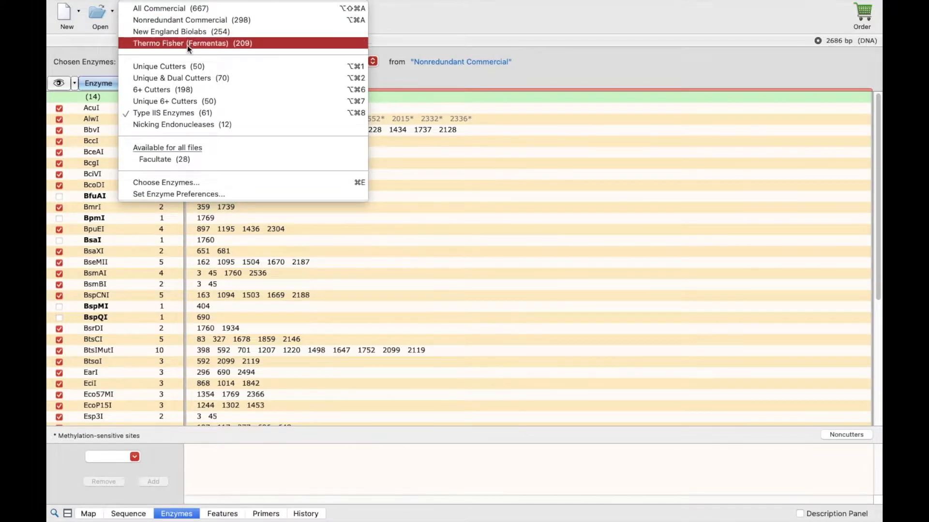
left_click(176, 63)
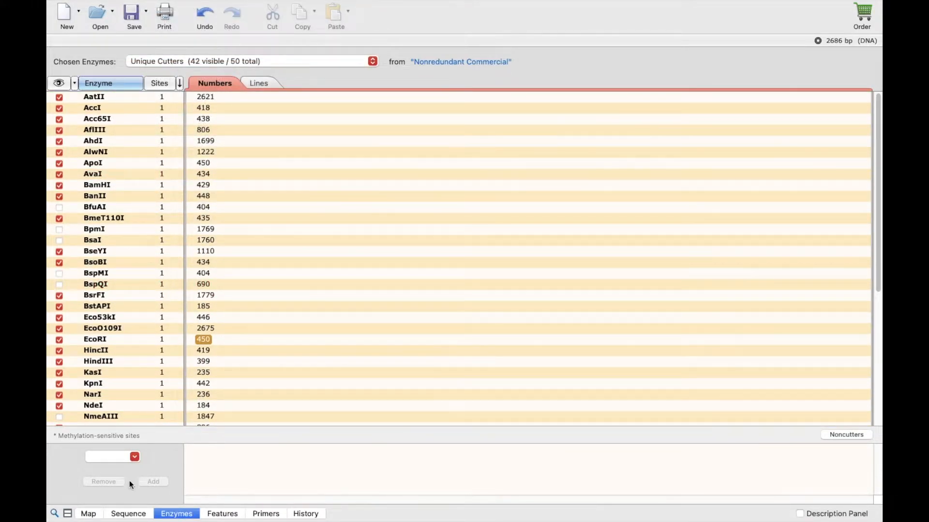
left_click(90, 516)
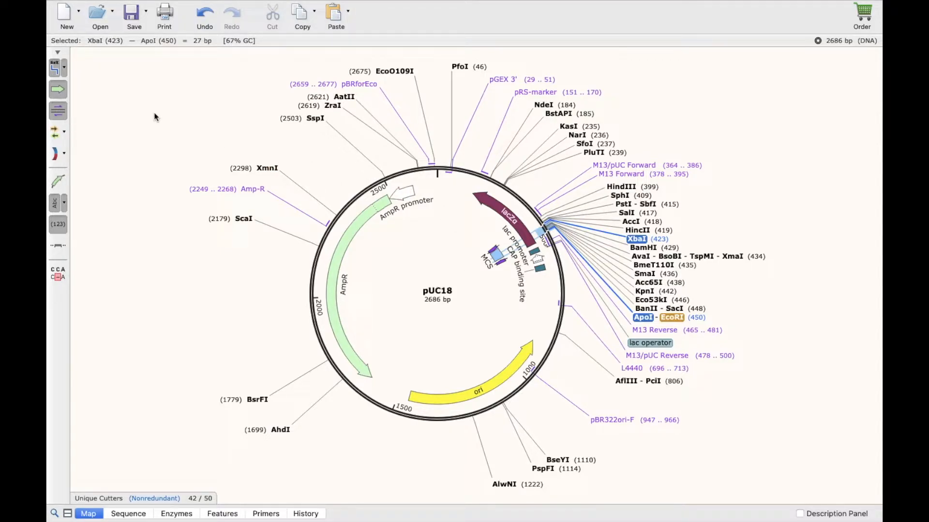
- Open the file pCindyLouCFP.dna from the Vectori folder
left_click(137, 7)
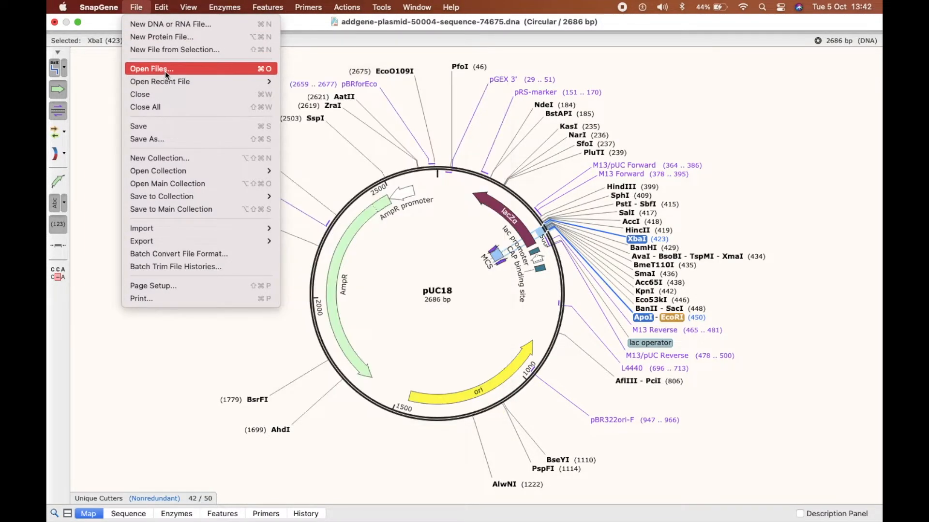
left_click(166, 72)
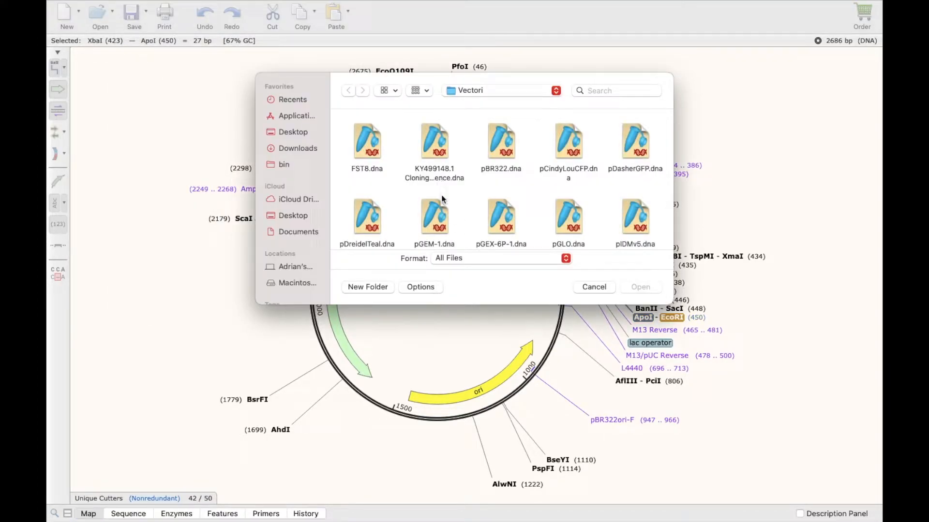
scroll(441, 198, "down", 3)
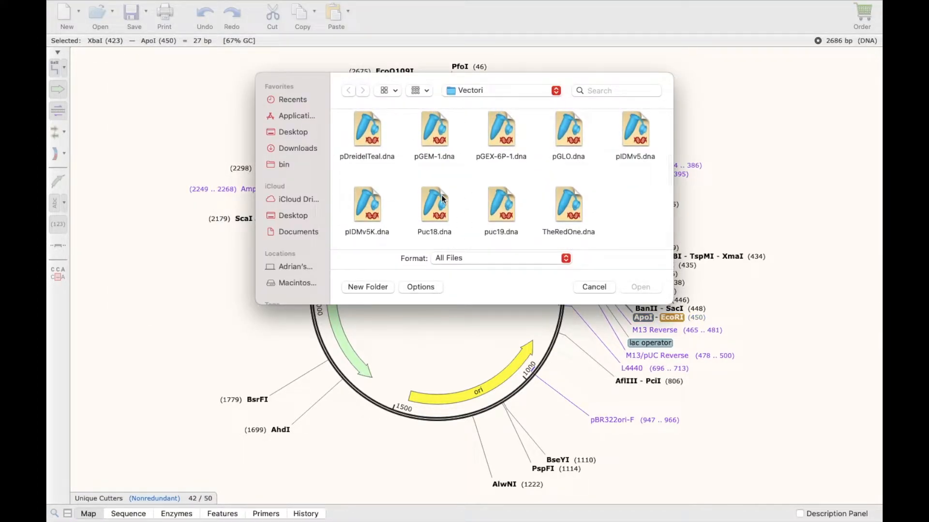
scroll(549, 178, "up", 2)
scroll(550, 178, "up", 2)
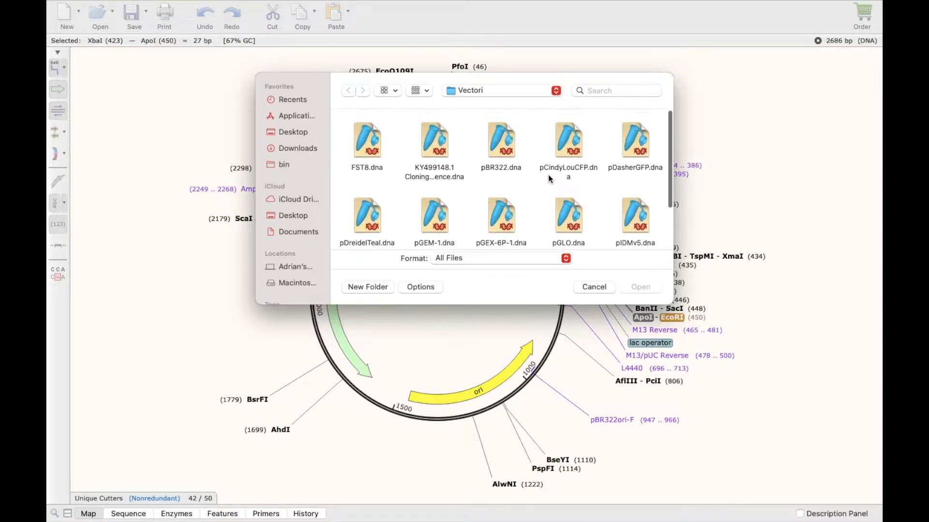
left_click(569, 138)
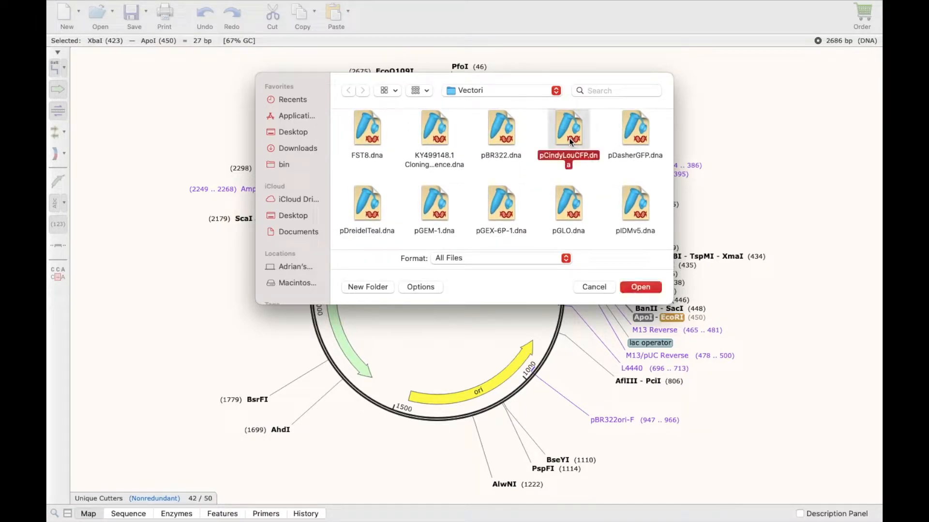
left_click(635, 286)
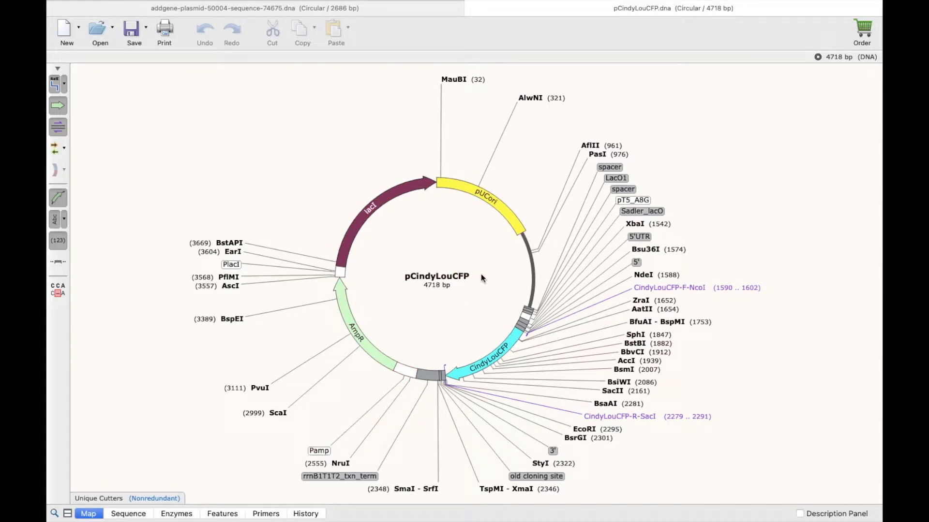
- Inspect the CindyLouCFP feature on the map, clear the selection and return to the pUC18 file
left_click(497, 352)
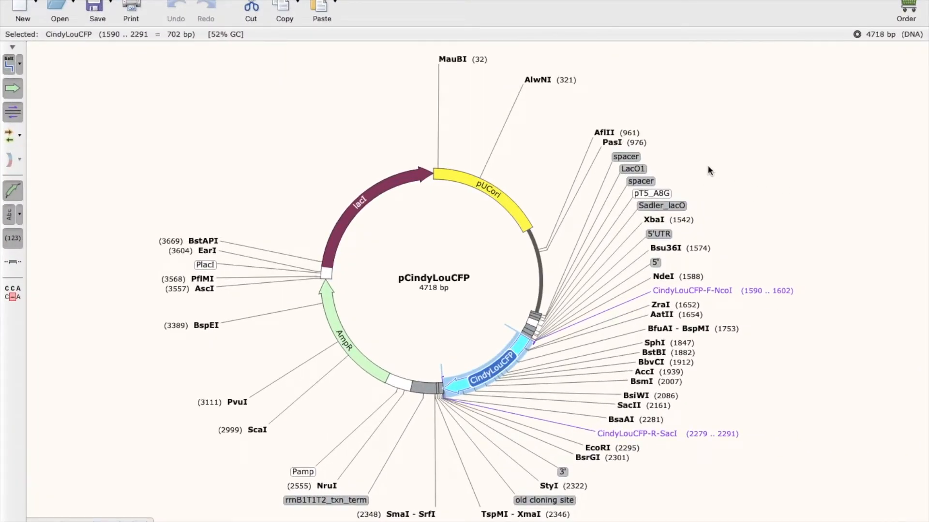
left_click(313, 157)
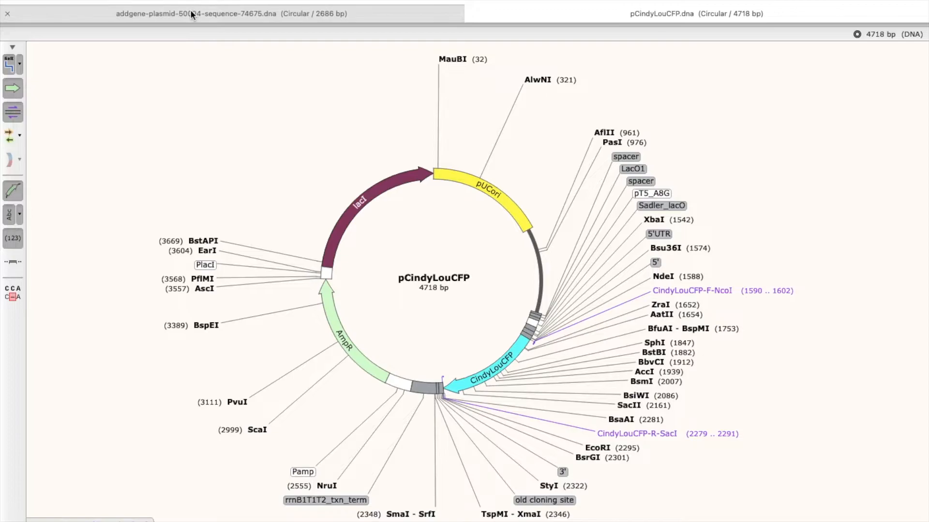
left_click(191, 15)
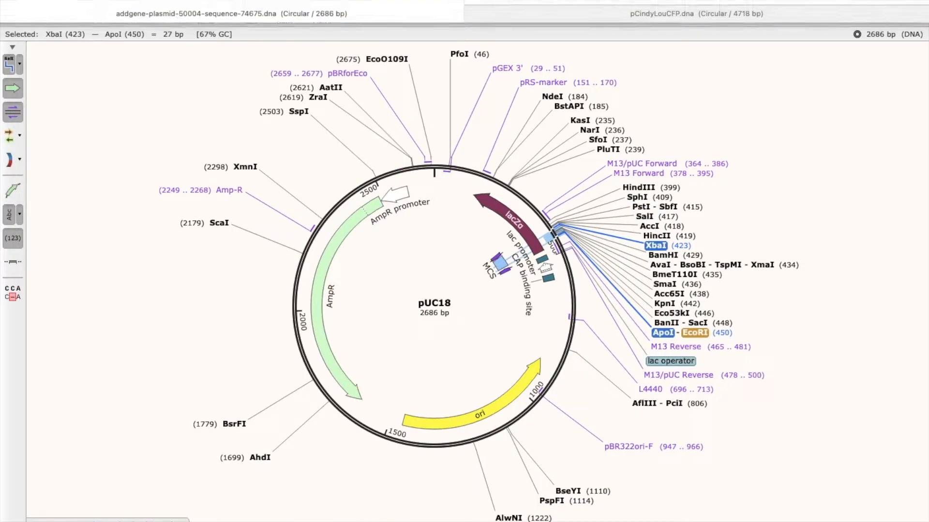
- Simulate an agarose gel of pUC18 with lane 1 cut with EcoRI only, removing ApoI from the digest
left_click(367, 0)
left_click(392, 47)
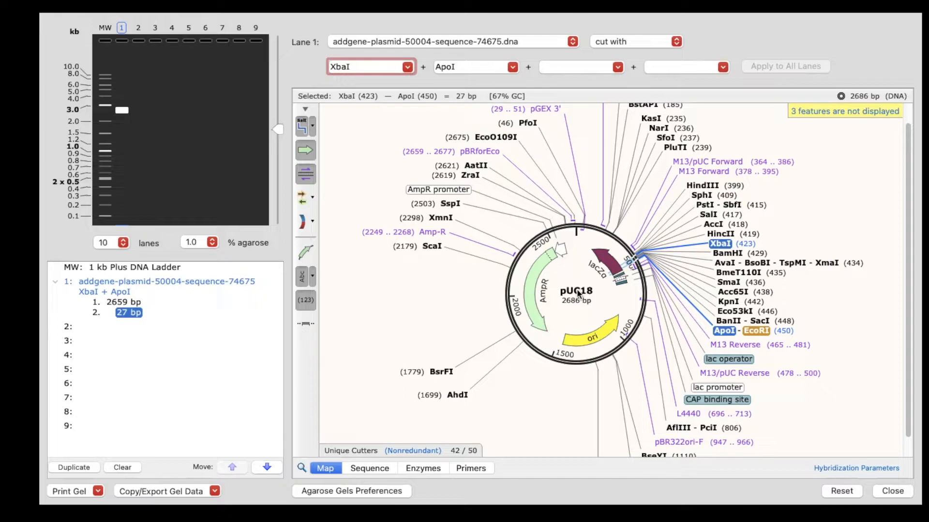
left_click_drag(357, 66, 328, 67)
type("EcoRI")
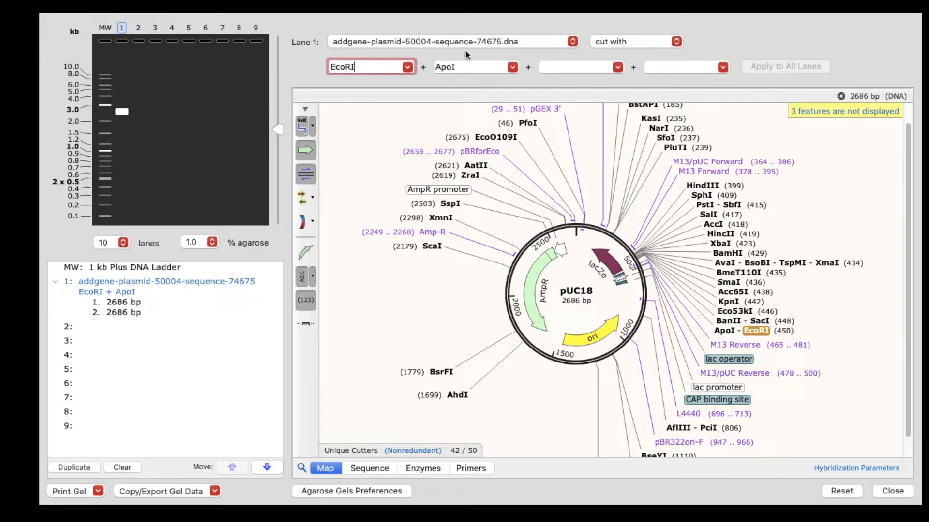
double_click(463, 68)
key("BackSpace")
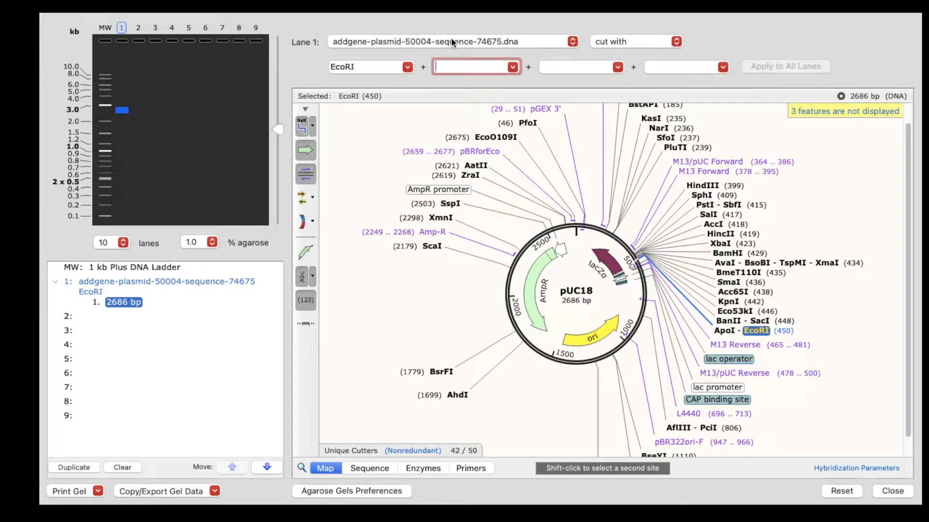
left_click(622, 43)
left_click(621, 43)
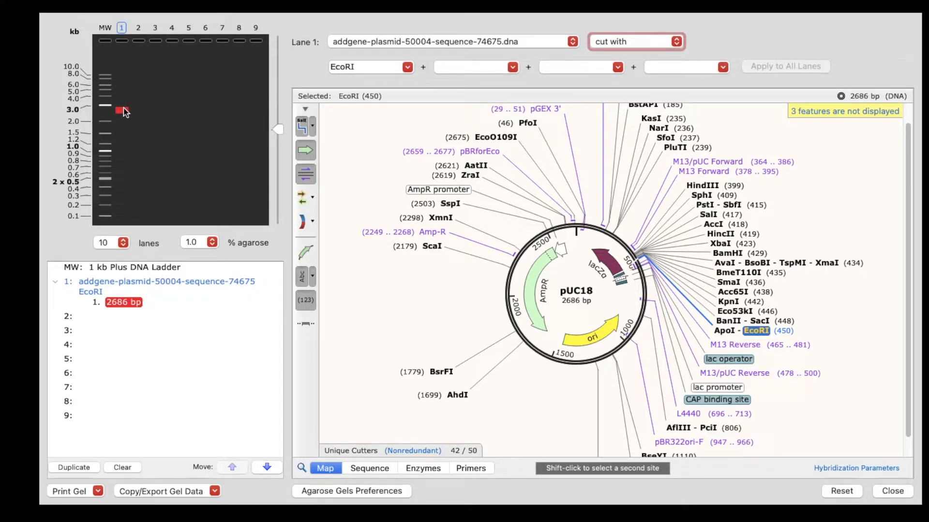
mouse_move(125, 112)
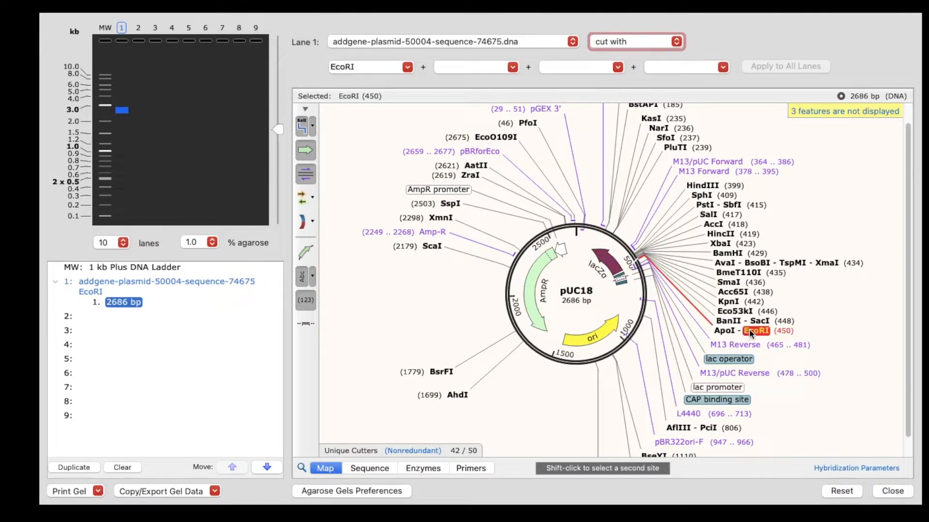
mouse_move(750, 333)
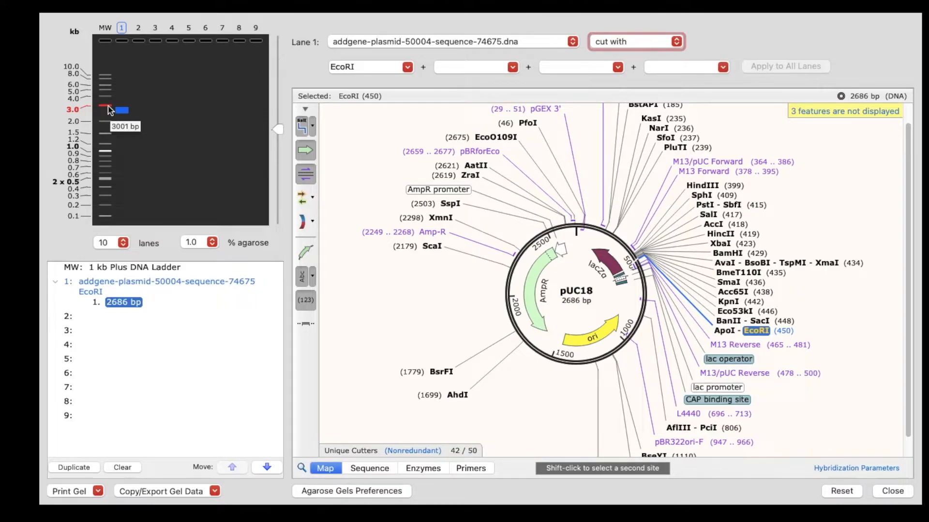
- Examine the available suppliers in the MW markers list for the gel's ladder lane, then close the list
left_click(105, 28)
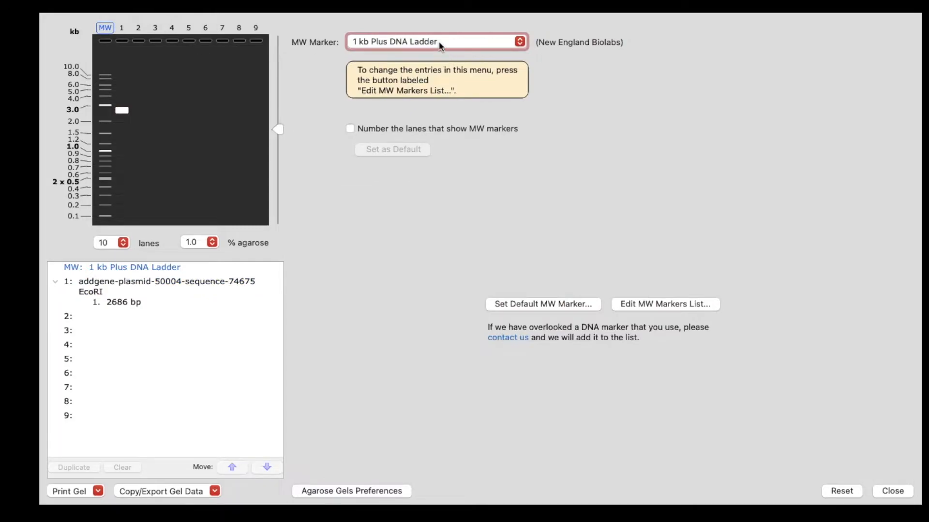
left_click(439, 41)
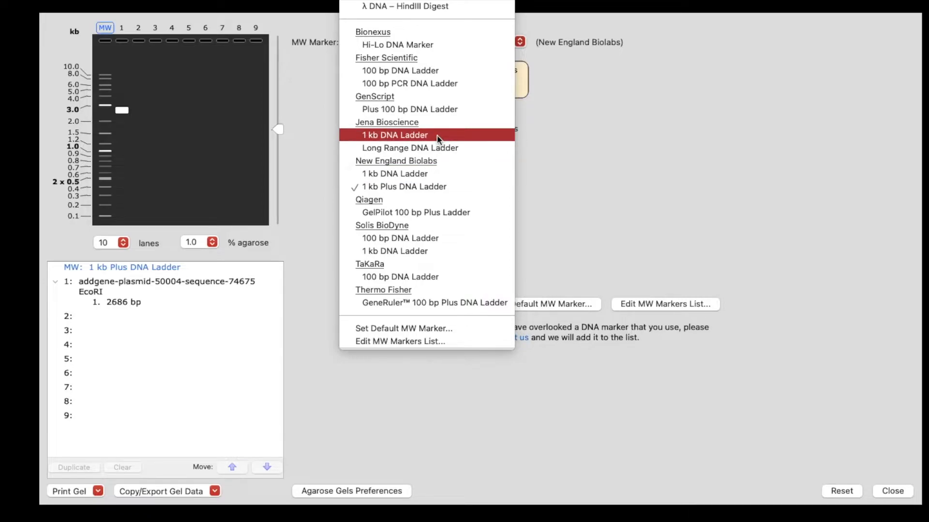
left_click(390, 343)
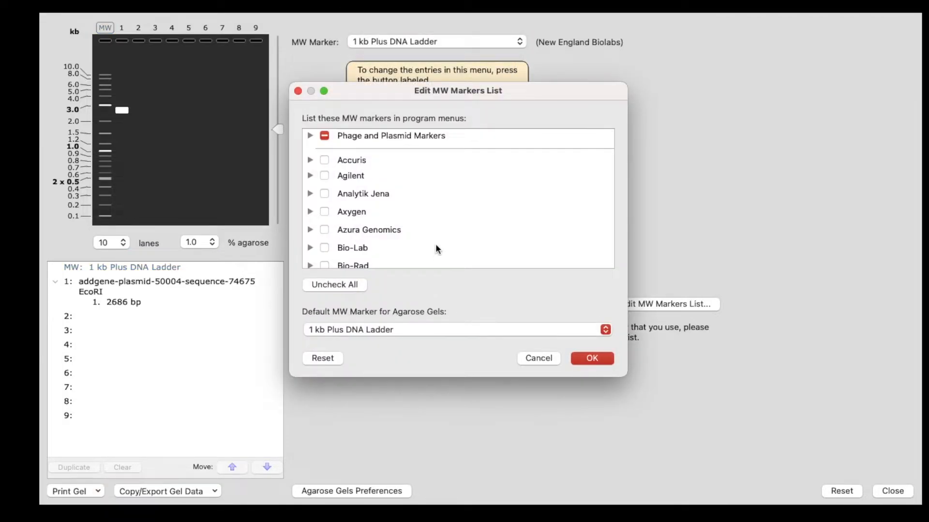
scroll(445, 186, "down", 5)
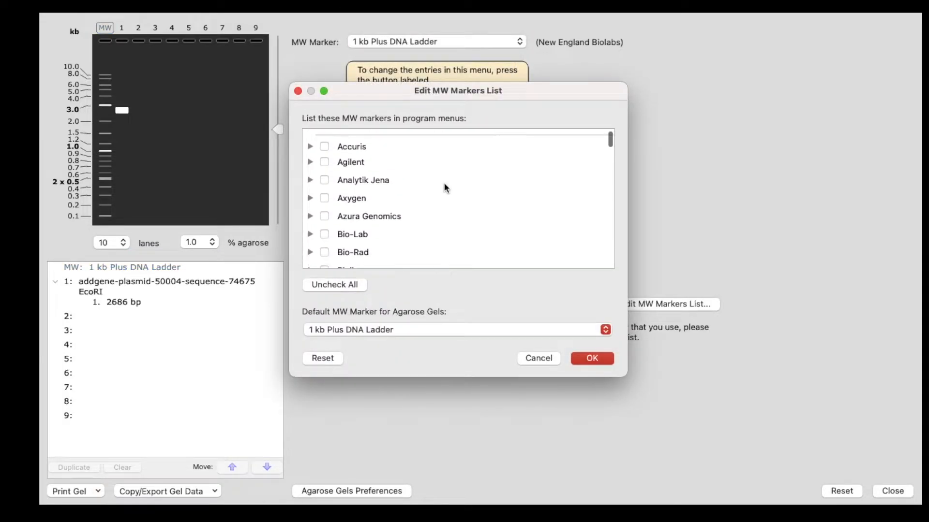
scroll(445, 186, "down", 15)
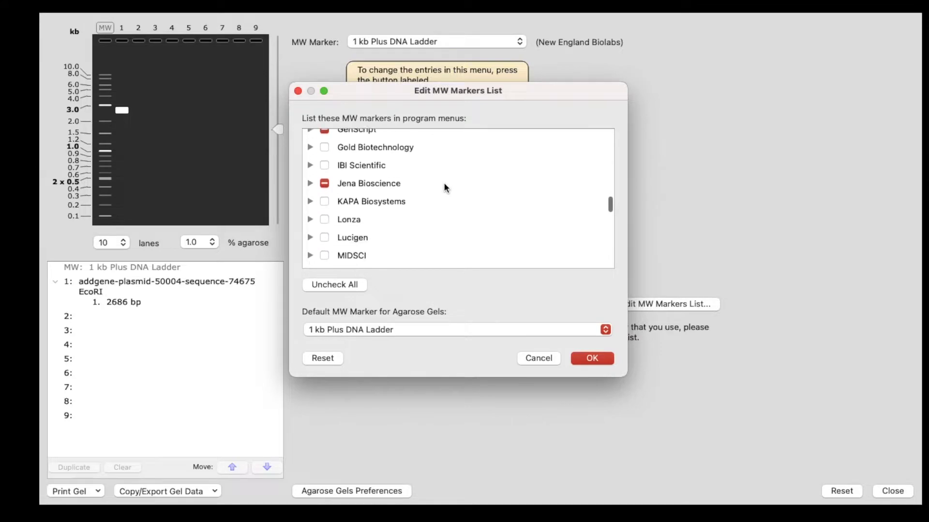
scroll(443, 182, "down", 2)
scroll(443, 182, "up", 12)
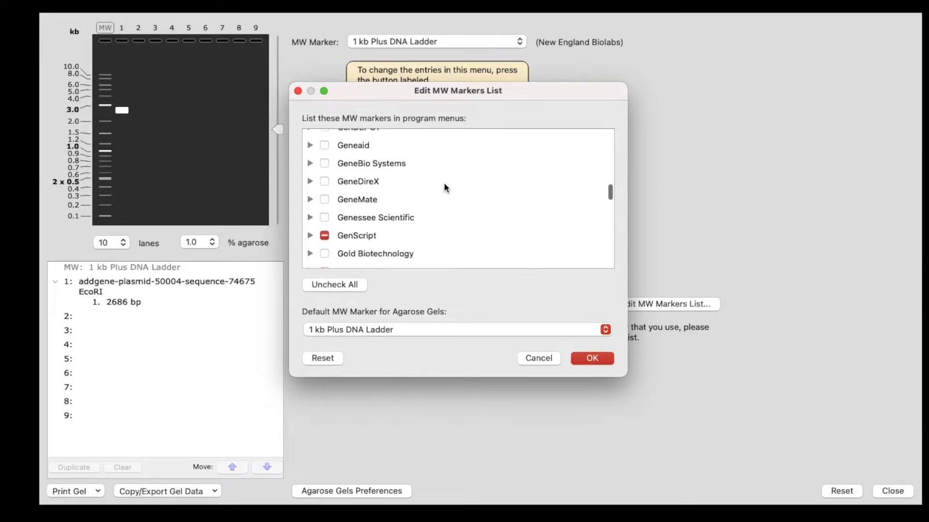
scroll(445, 187, "up", 10)
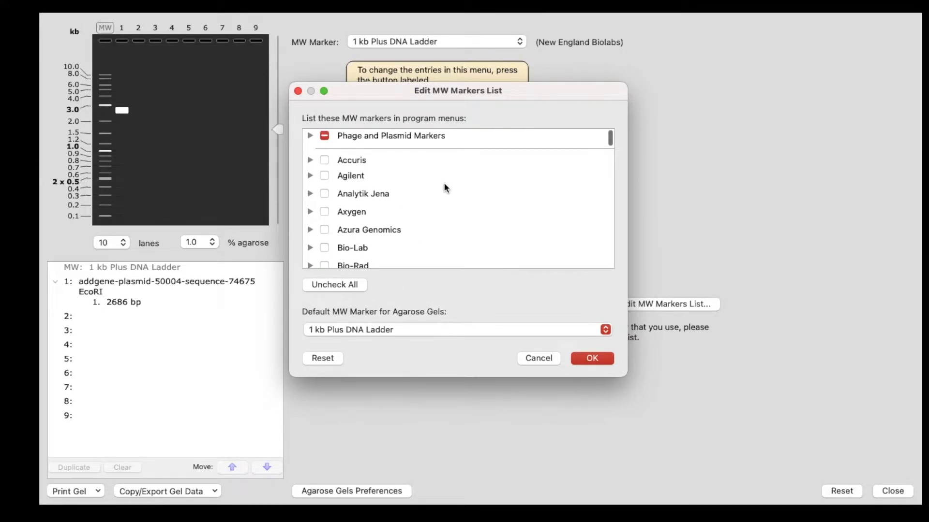
left_click(591, 359)
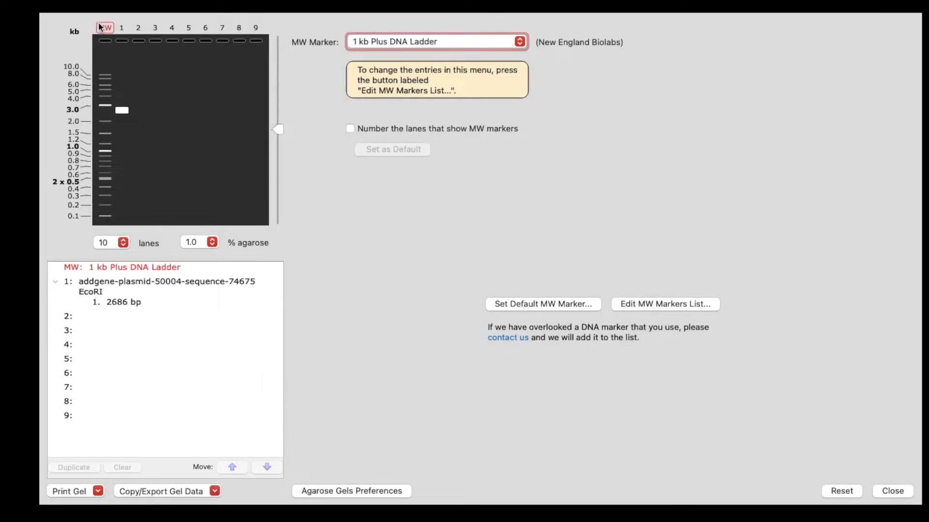
- Choose the New England Biolabs 1 kb Plus DNA Ladder as the MW marker and return to the lane 1 settings
left_click(379, 40)
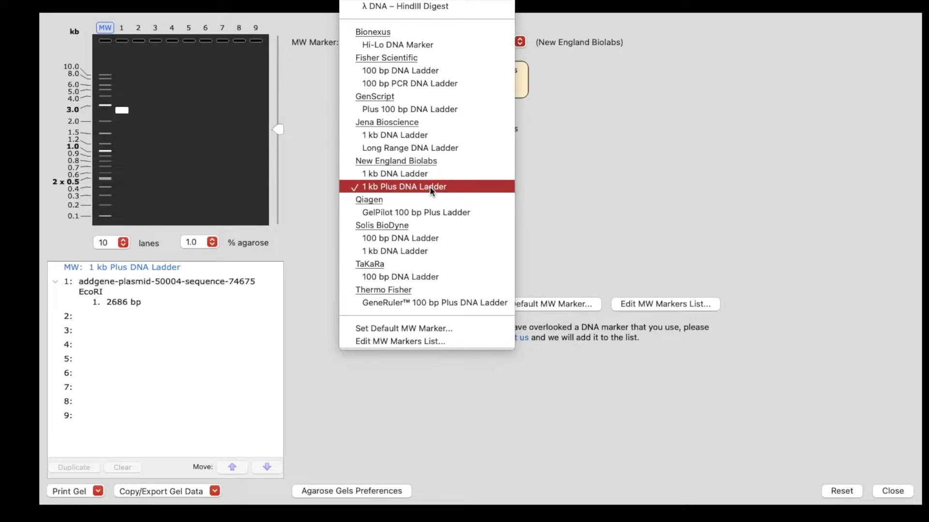
left_click(414, 187)
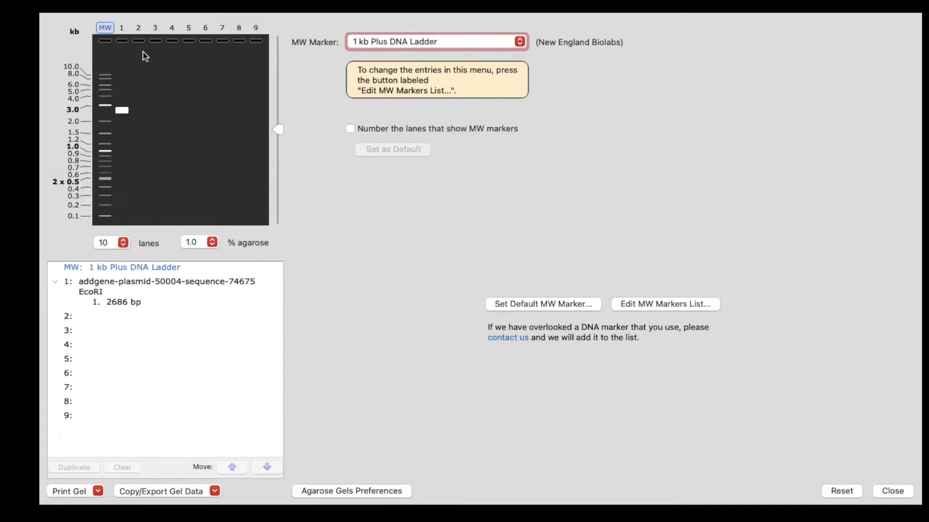
left_click(121, 29)
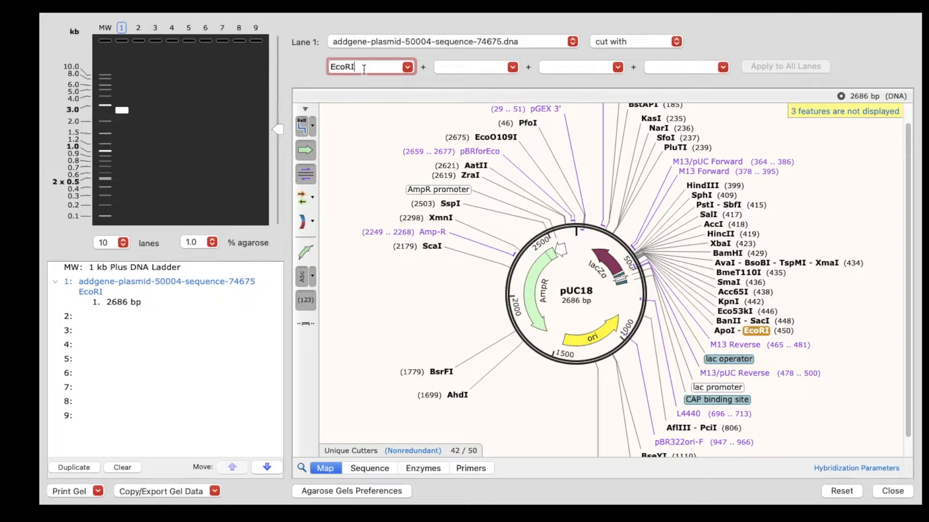
- Add XbaI to the EcoRI digest in lane 1 and inspect both resulting fragments on the pUC18 map
left_click(446, 70)
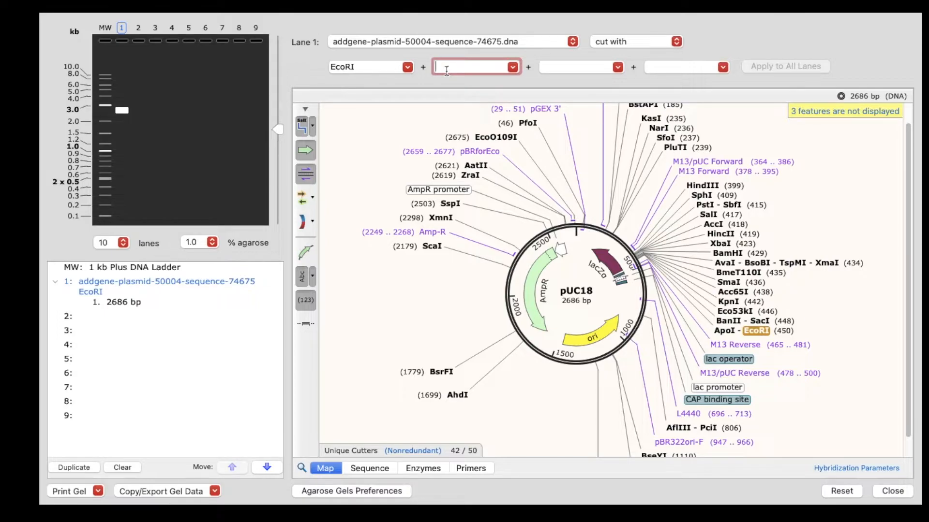
type("XbaI")
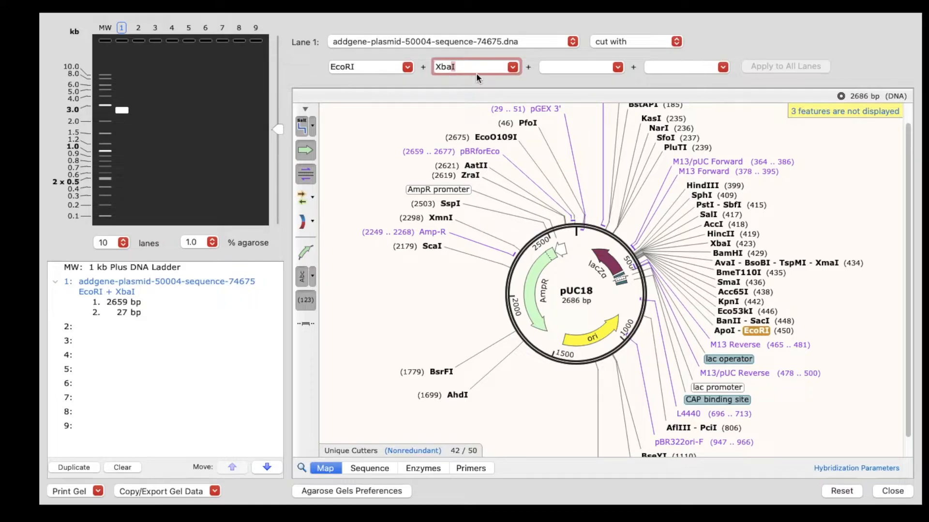
left_click(125, 302)
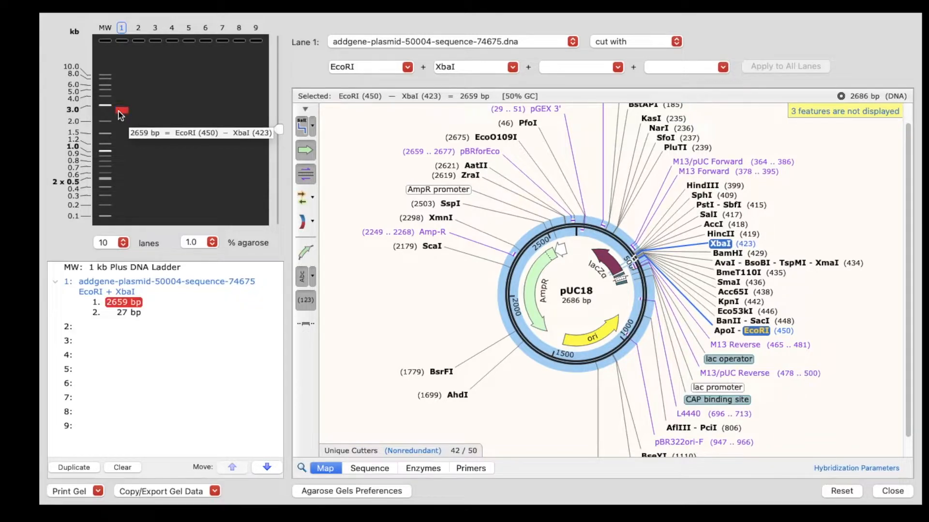
left_click(125, 313)
left_click(125, 303)
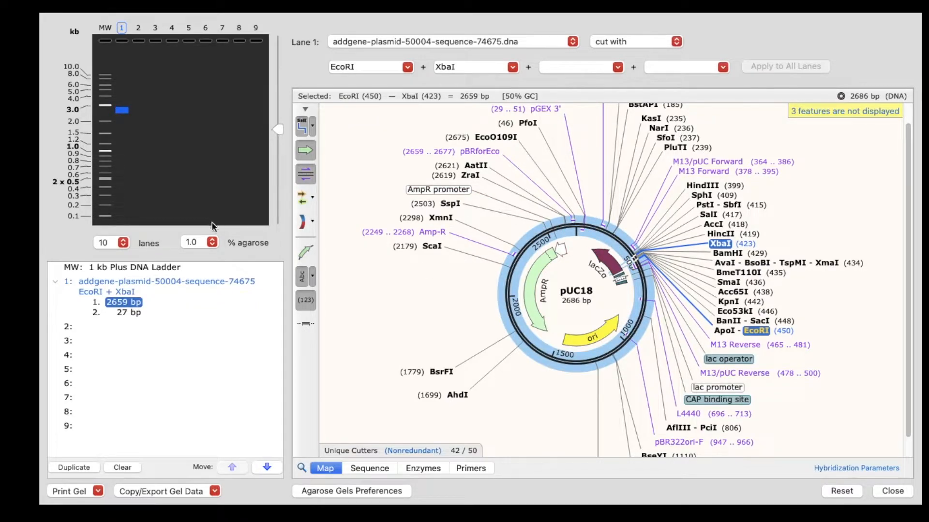
left_click(125, 313)
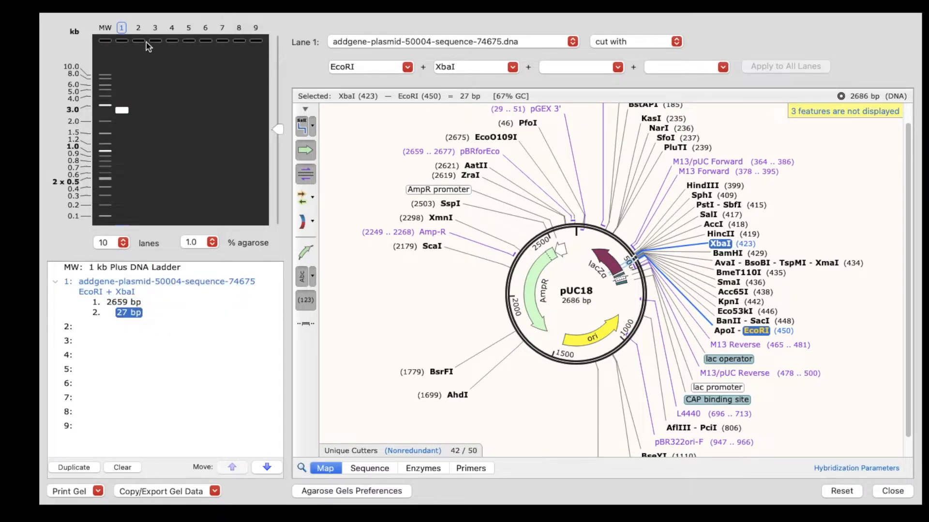
- Load pCindyLouCFP.dna into lane 2 of the gel and cut it with EcoRI and XbaI
left_click(138, 29)
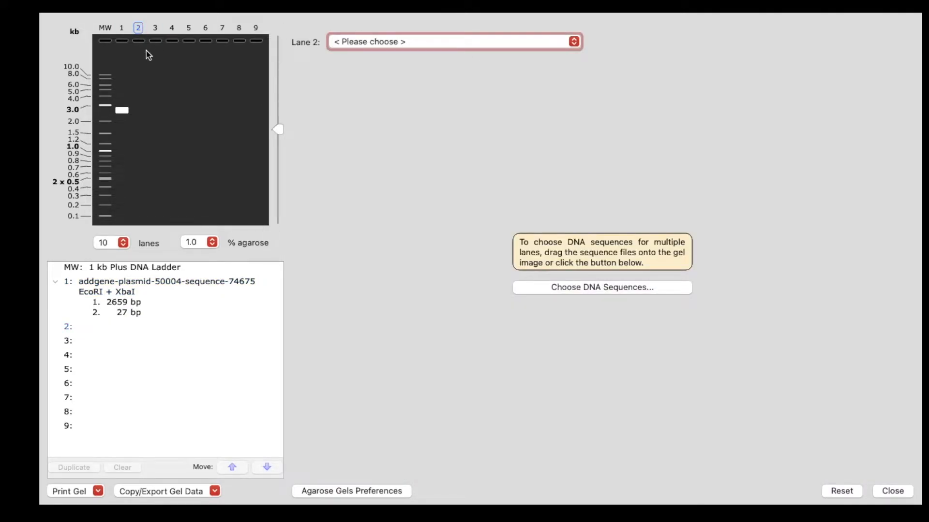
left_click(387, 43)
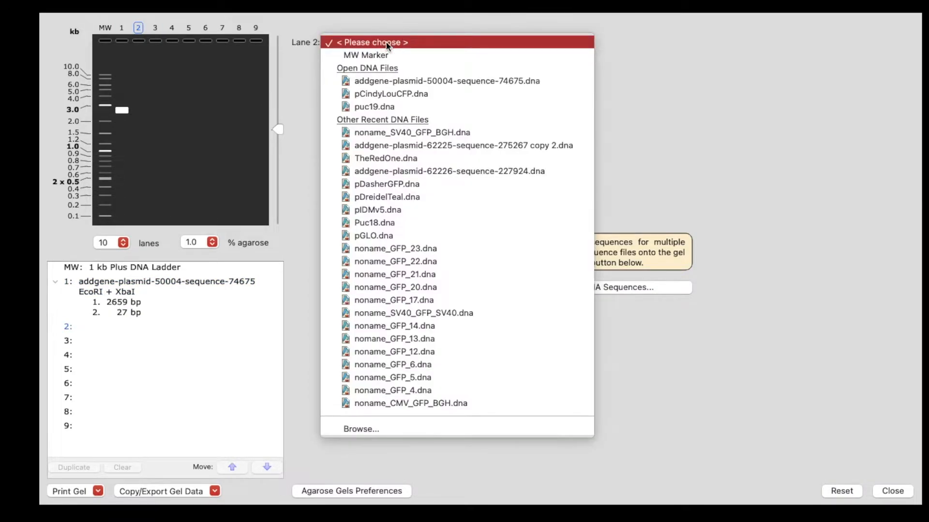
left_click(389, 93)
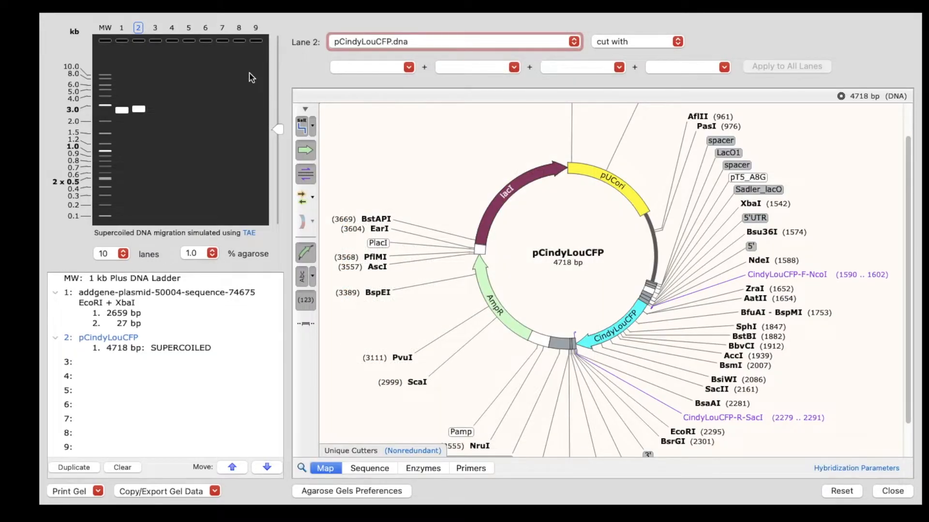
left_click(365, 67)
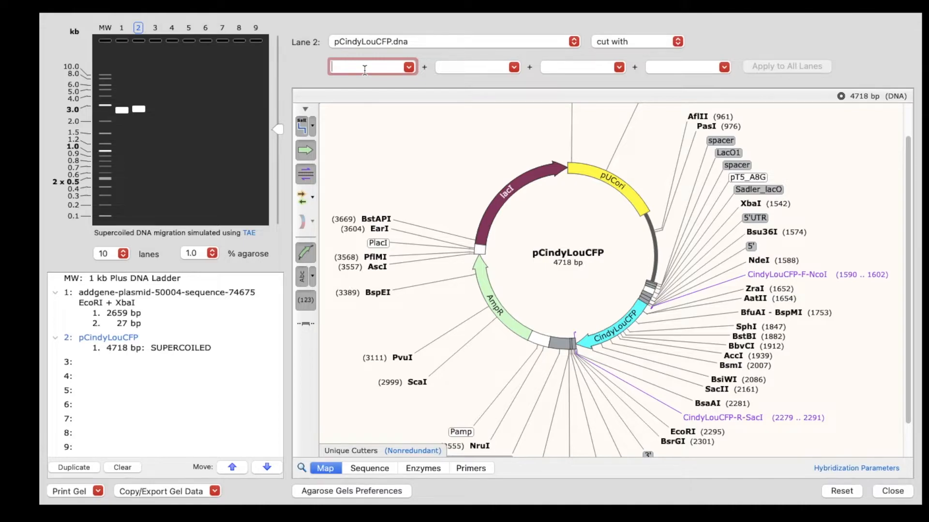
left_click(122, 28)
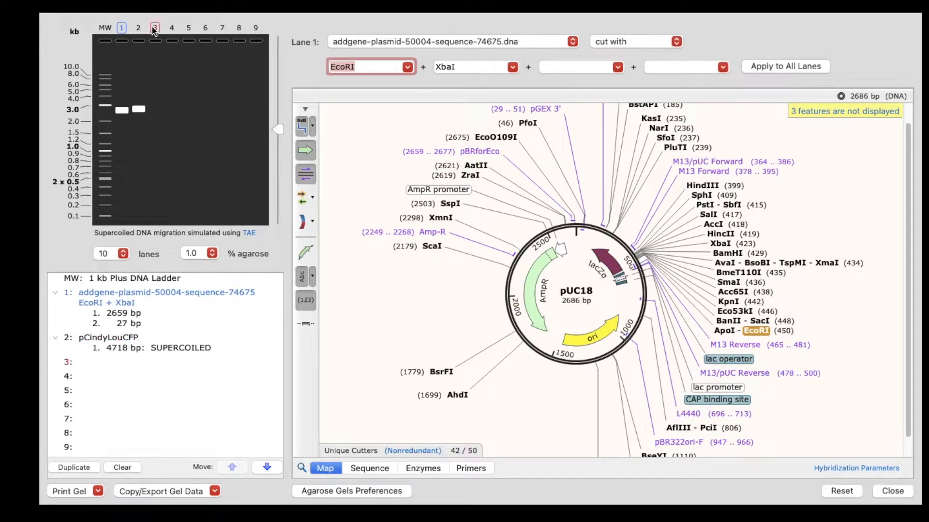
left_click(138, 29)
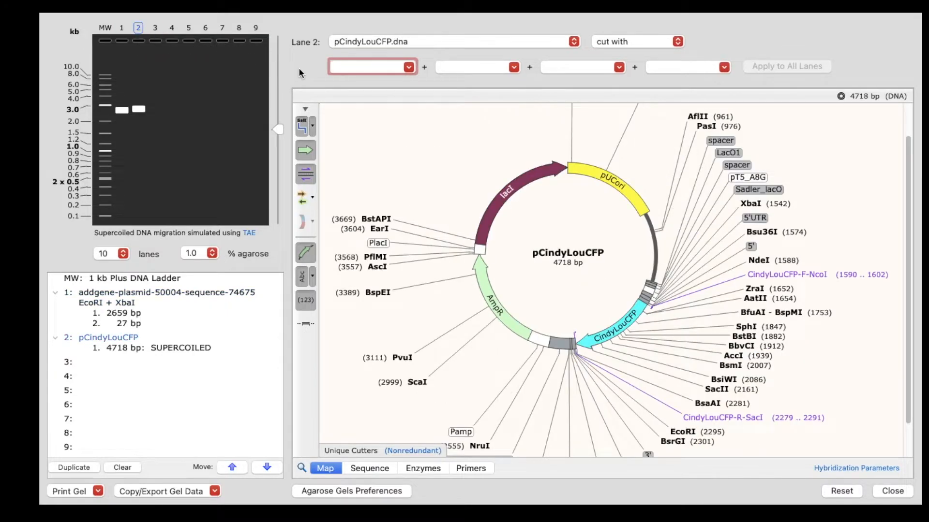
type("EcoRI")
left_click(473, 68)
type("XbaI")
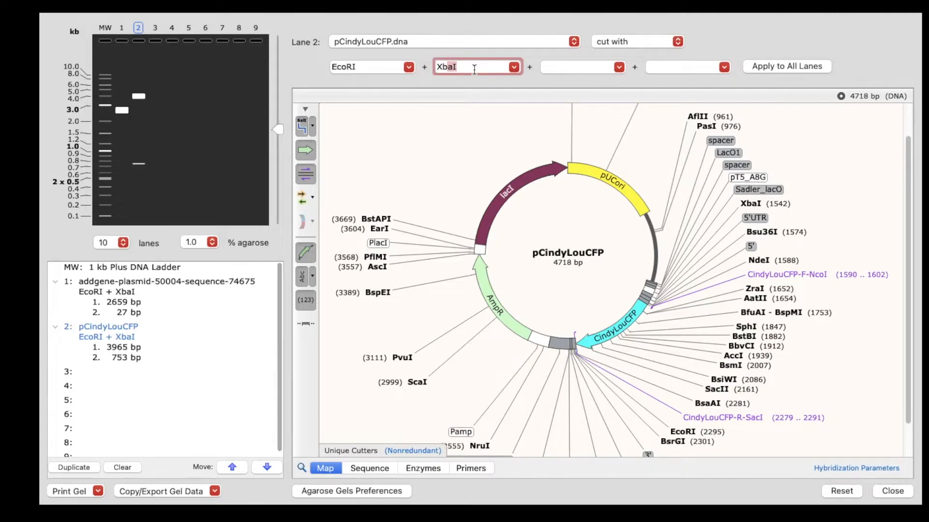
key("Return")
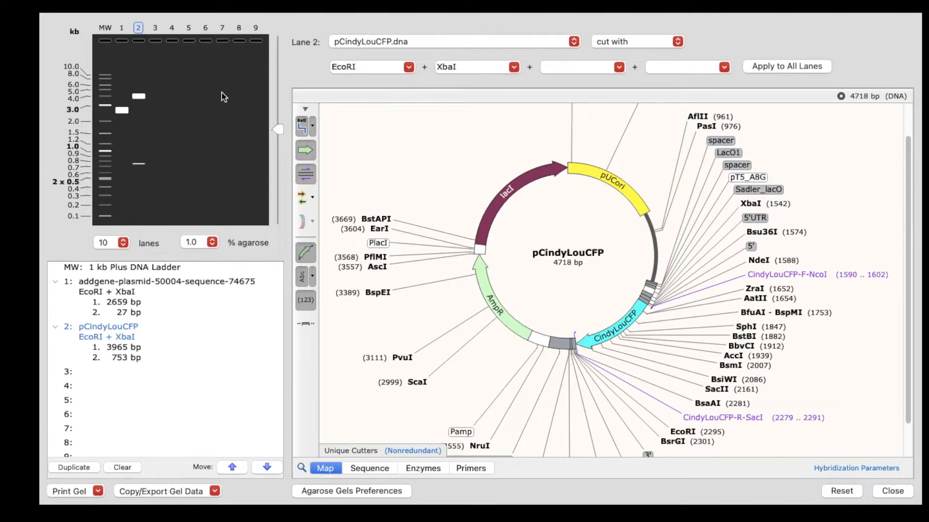
- Inspect the larger and smaller lane 2 fragments on the pCindyLouCFP map, checking the XbaI site and CindyLouCFP feature
left_click(139, 97)
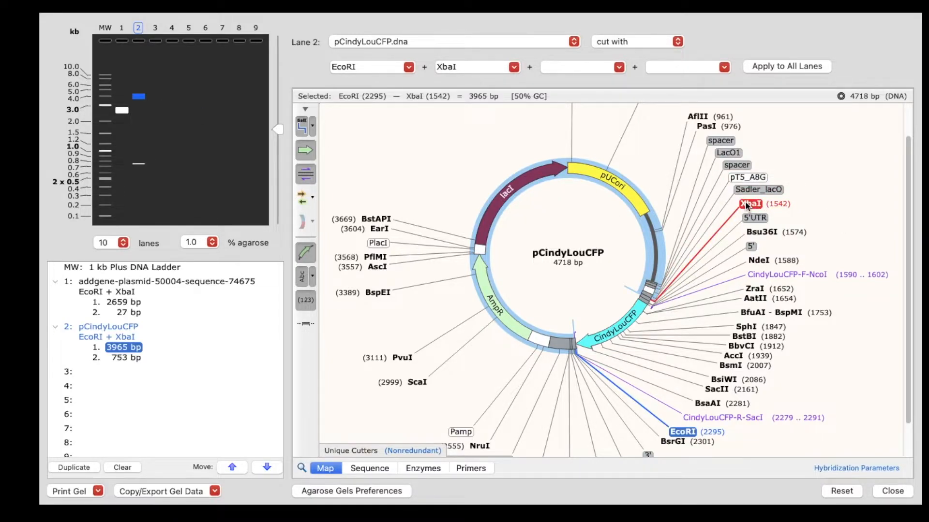
mouse_move(747, 206)
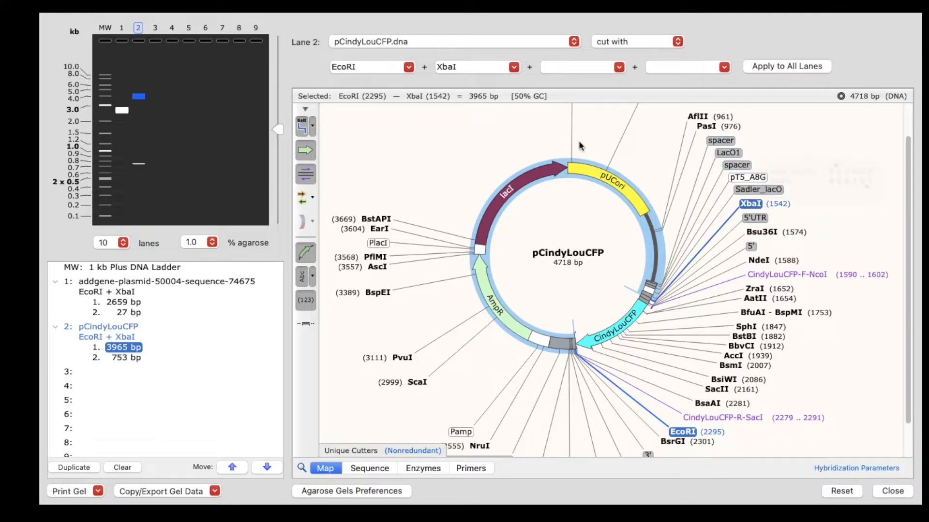
left_click(126, 358)
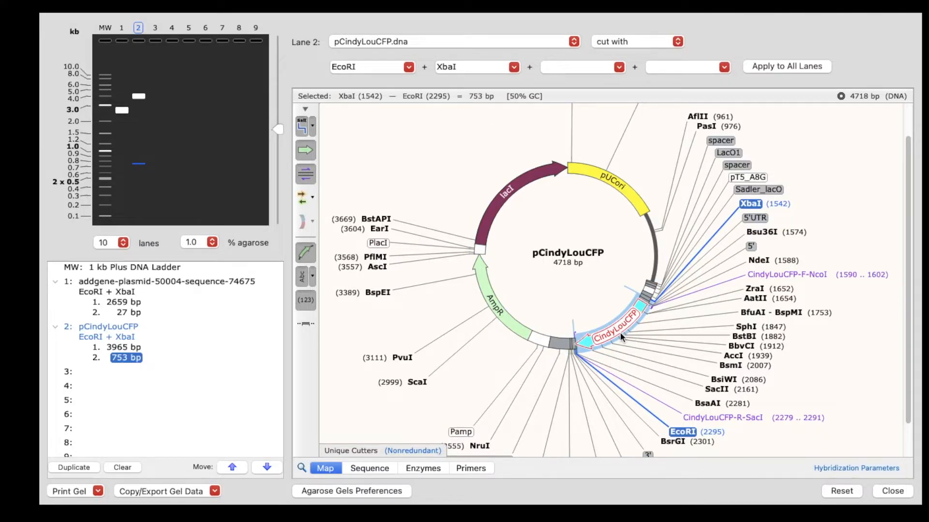
mouse_move(621, 337)
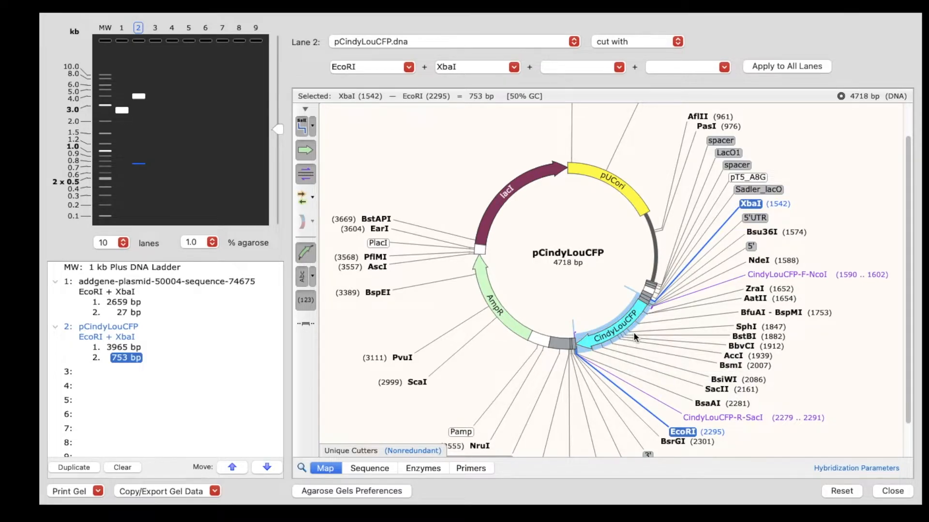
- Try the gel with 16 lanes and return the lane count to 10
left_click(109, 242)
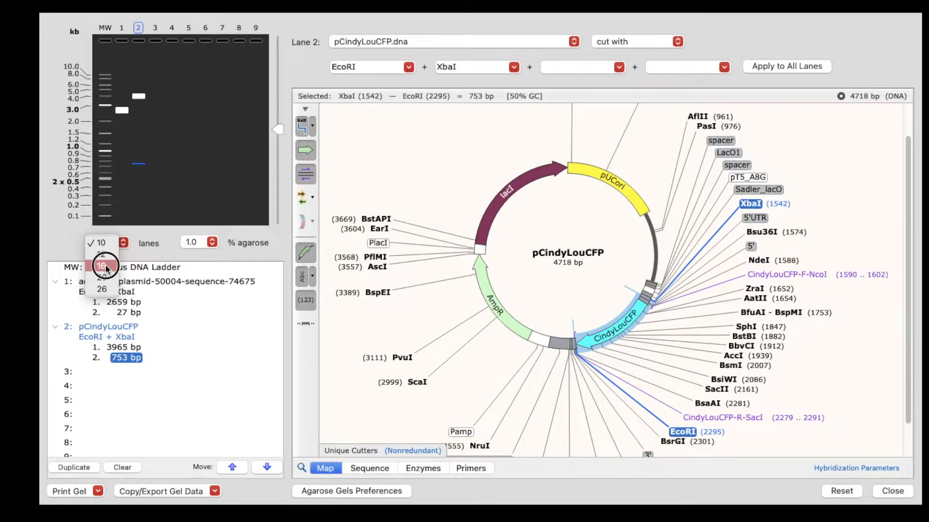
left_click(105, 265)
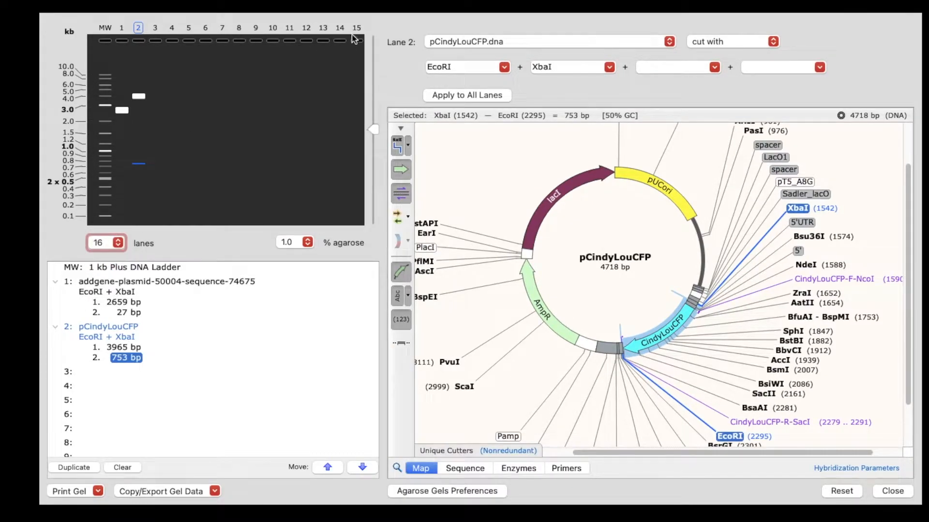
left_click(95, 243)
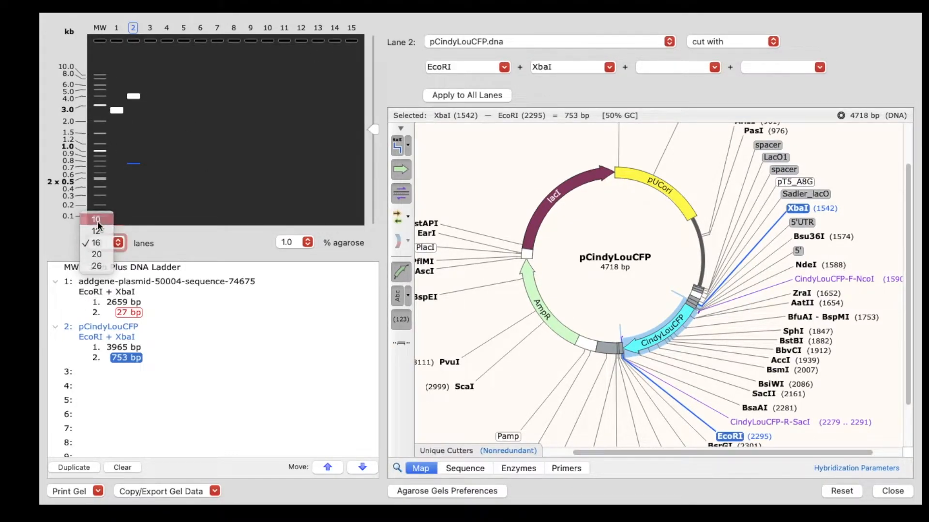
left_click(97, 220)
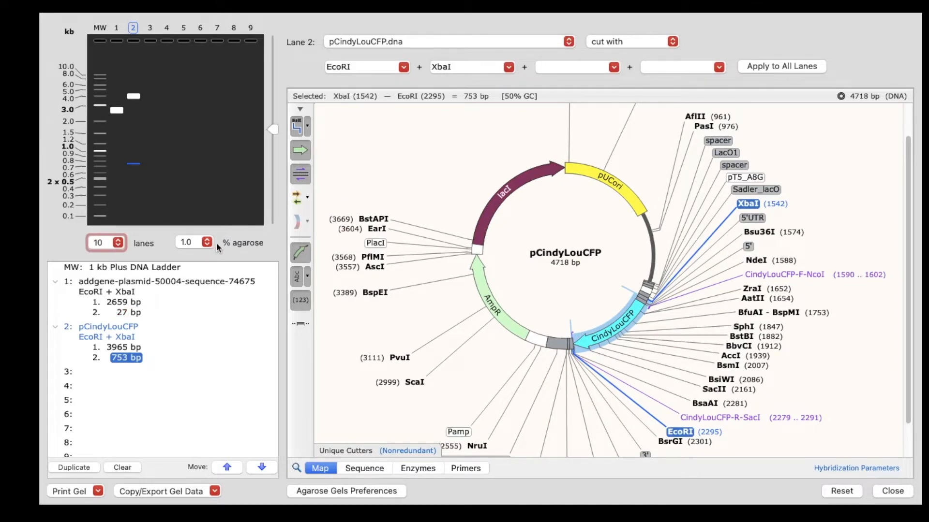
- Try simulating the gel at 2.5% agarose and return the concentration to 1.0%
left_click(195, 243)
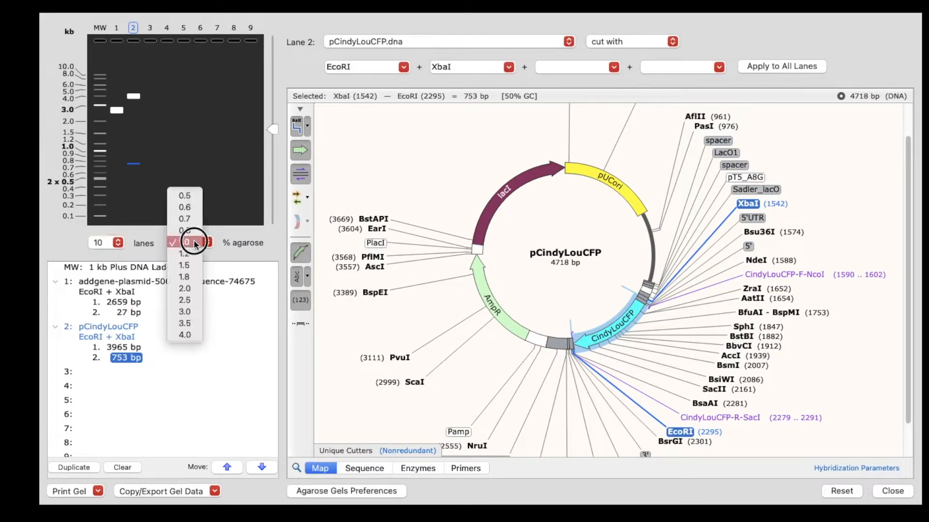
left_click(187, 300)
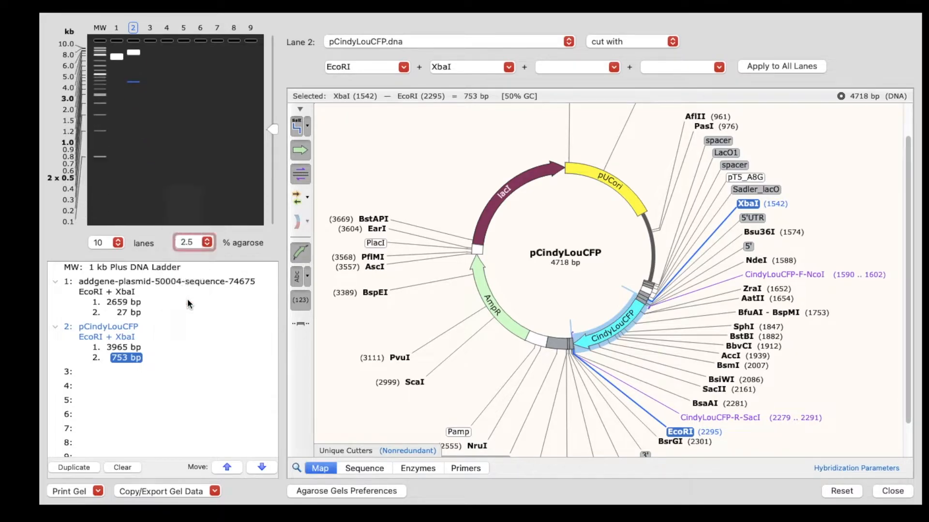
left_click(195, 242)
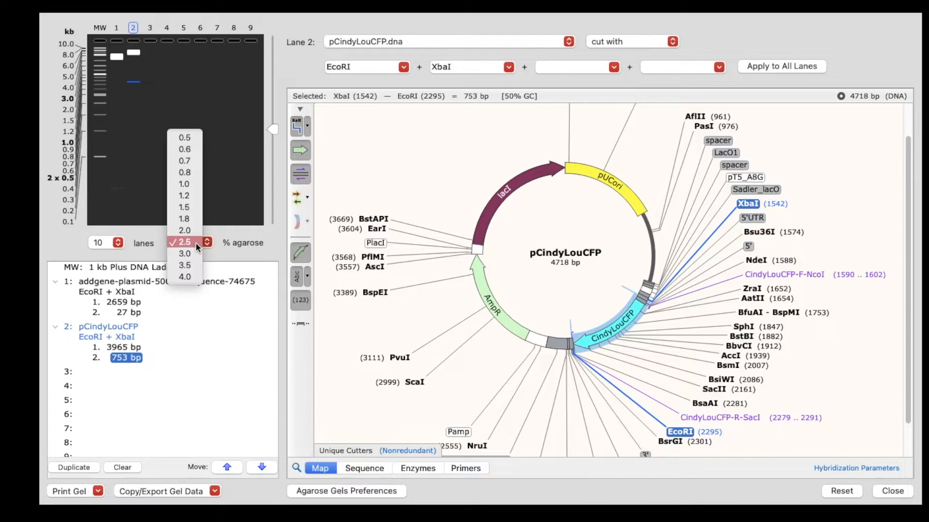
left_click(188, 182)
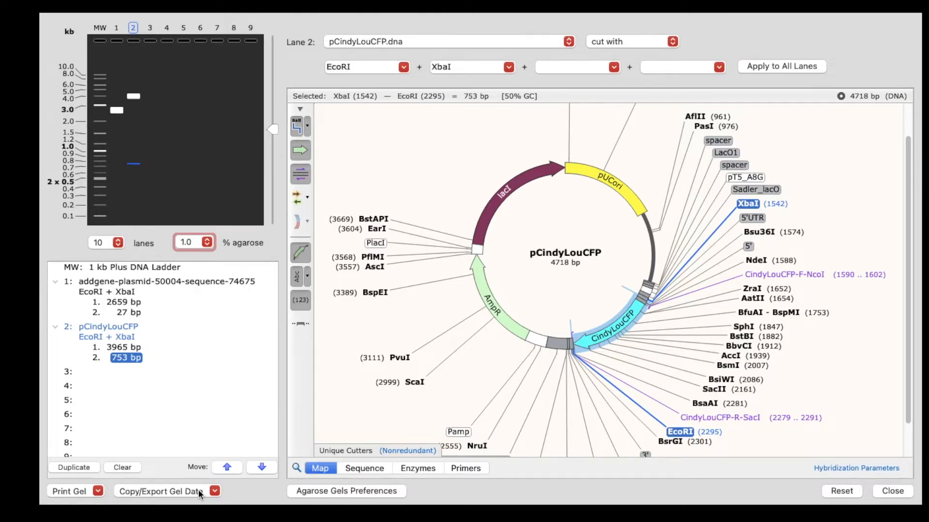
- Review the Agarose Gels preferences, close them and return to the pUC18 plasmid map
left_click(317, 490)
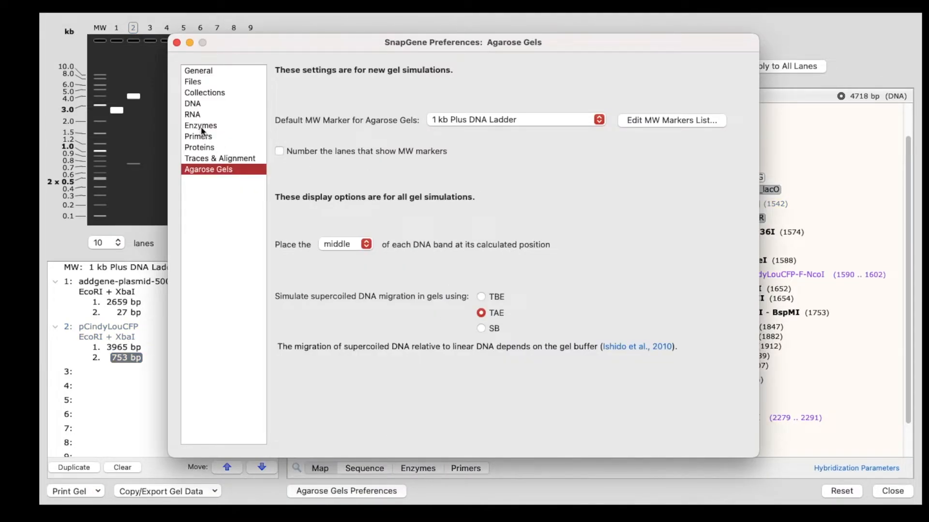
left_click(177, 42)
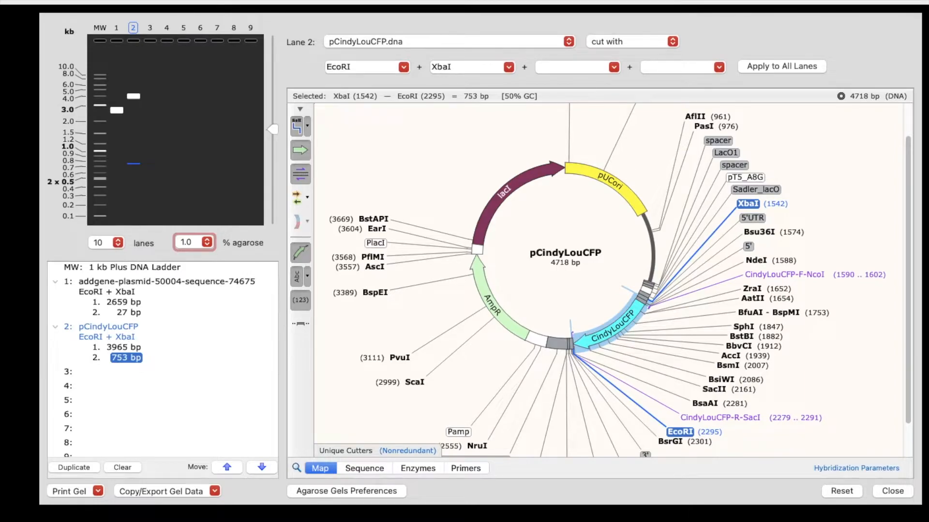
left_click(373, 1)
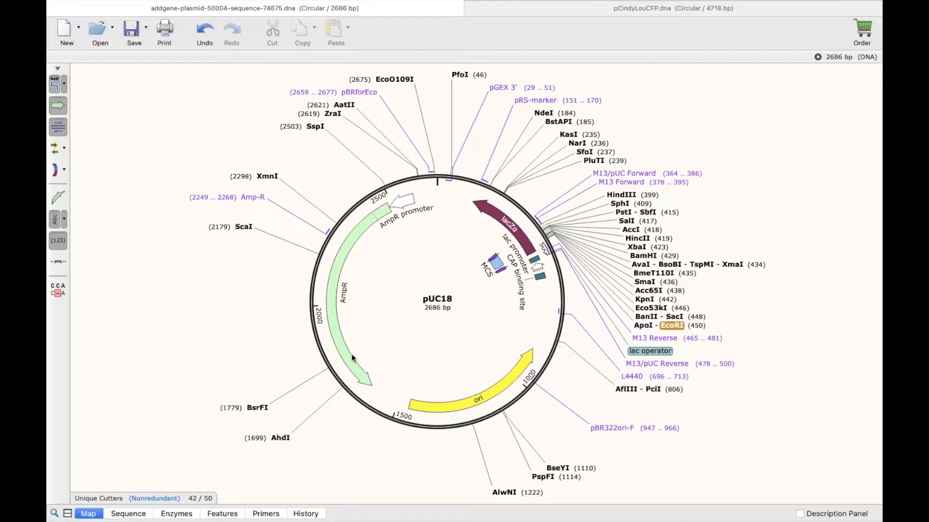
- Show pUC18 in sequence view and inspect the pGEX 3' and pRS-marker primer binding sites
left_click(135, 514)
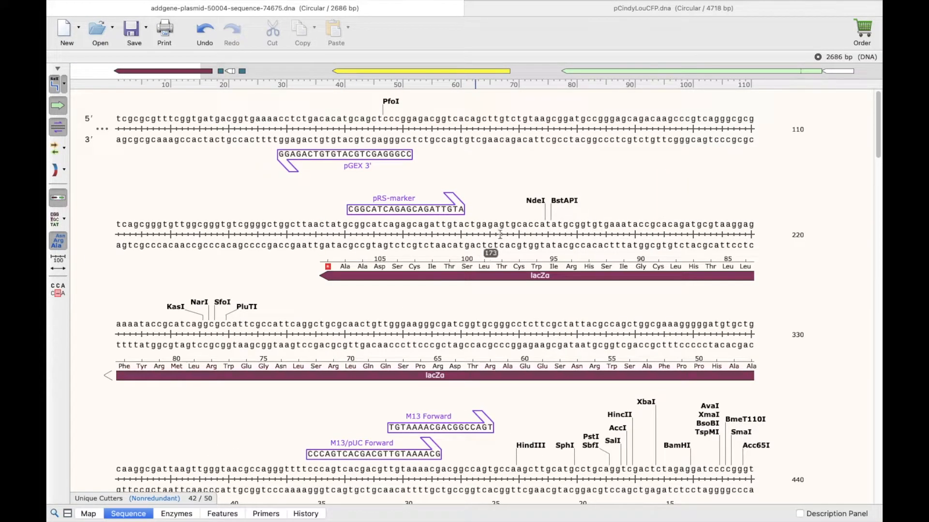
left_click(355, 162)
left_click(375, 210)
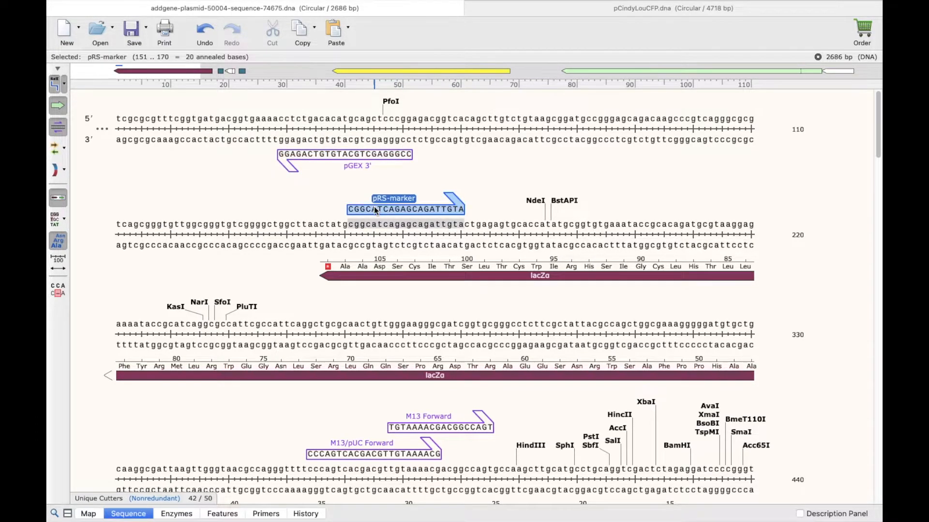
- Browse the annotated pUC18 sequence from lacZα through ori and AmpR to its end and back to the start of AmpR
scroll(378, 342, "down", 1)
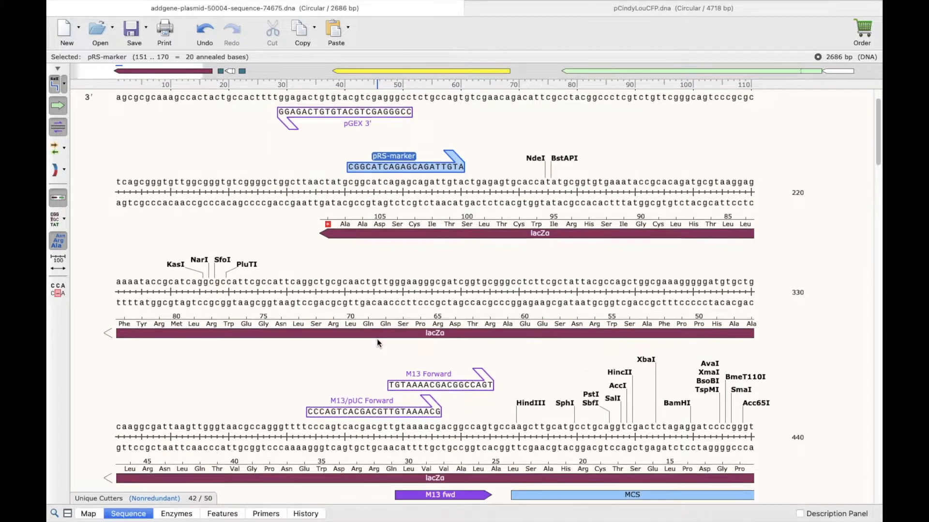
scroll(377, 343, "down", 10)
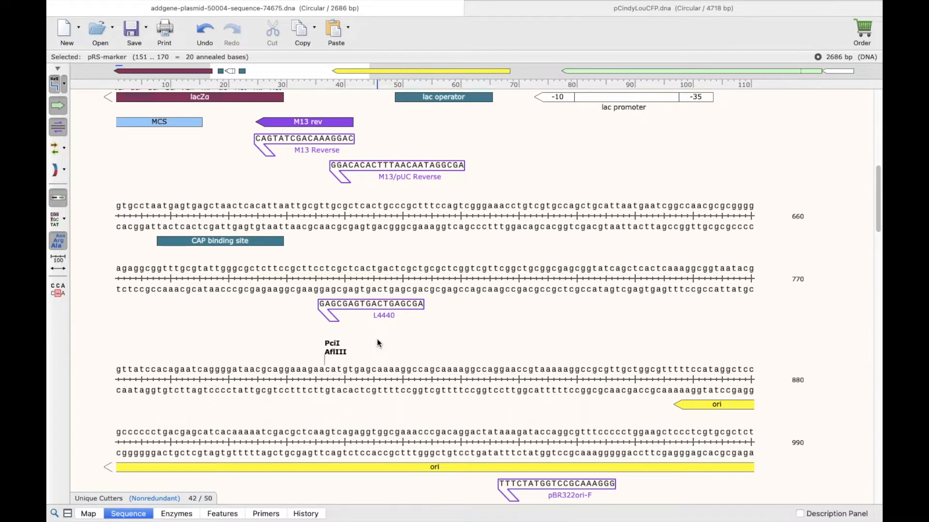
scroll(377, 341, "down", 7)
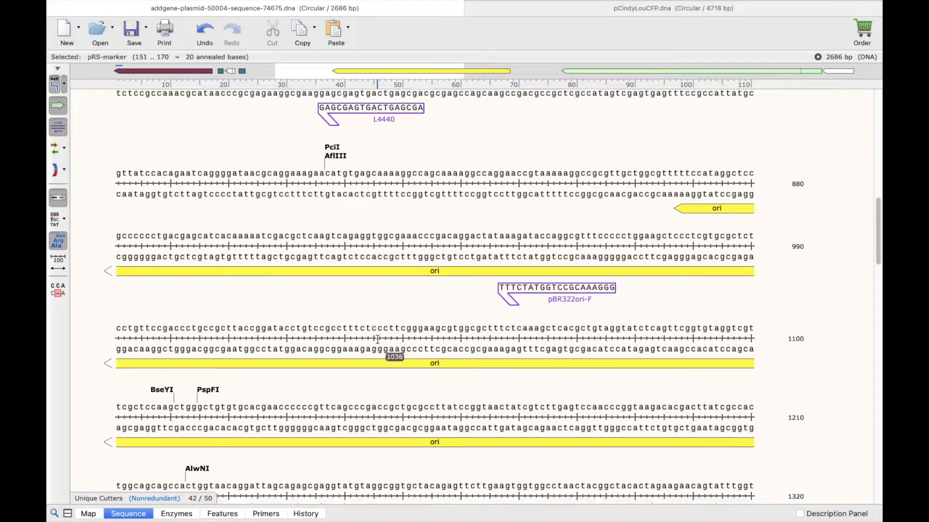
scroll(377, 340, "down", 20)
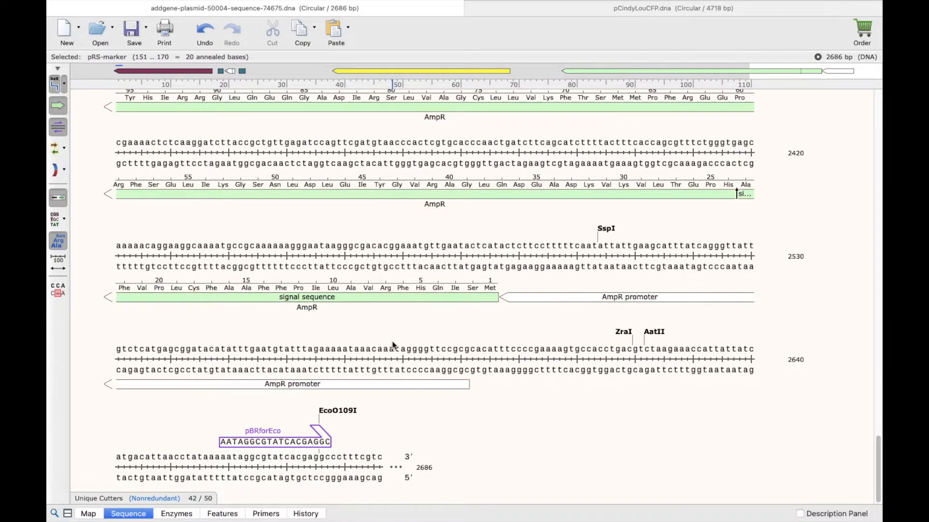
scroll(392, 341, "up", 12)
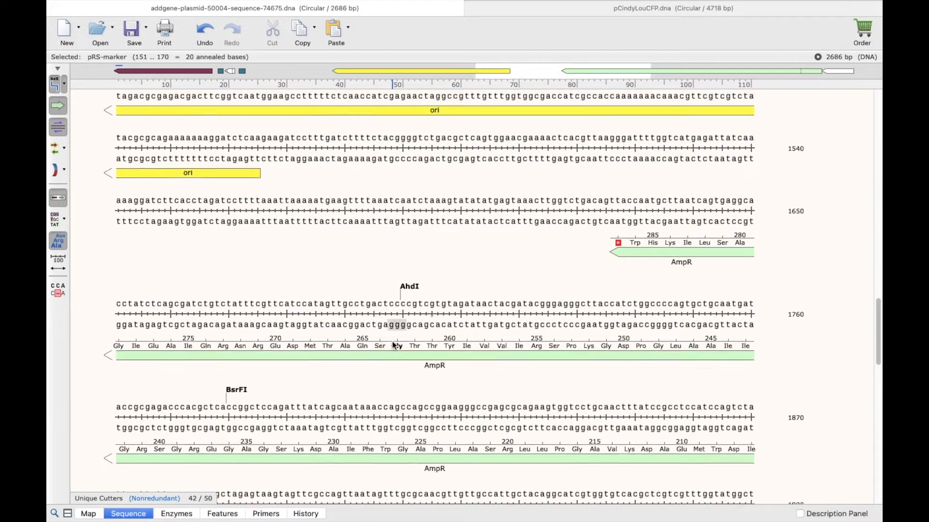
- Select the 25 bp stretch 1597 to 1621 between ori and the end of AmpR in the pUC18 sequence
scroll(392, 343, "down", 10)
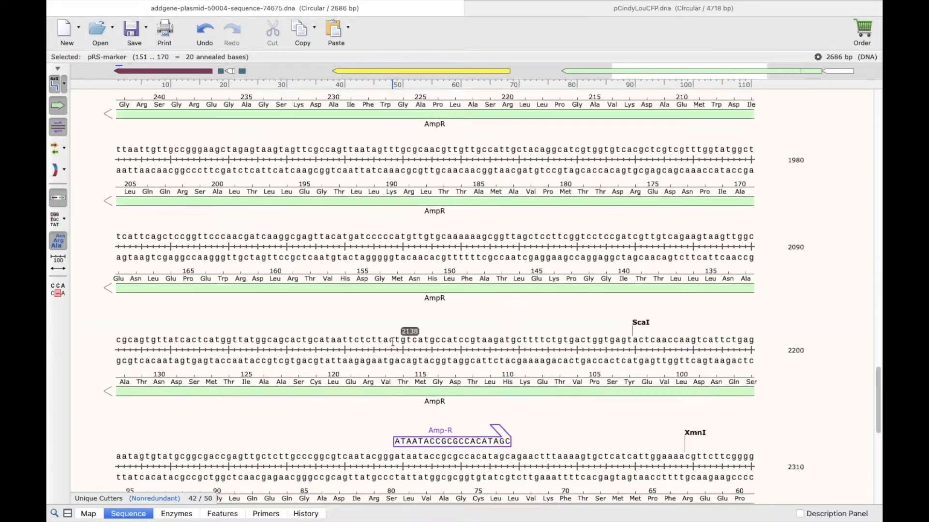
scroll(393, 343, "up", 12)
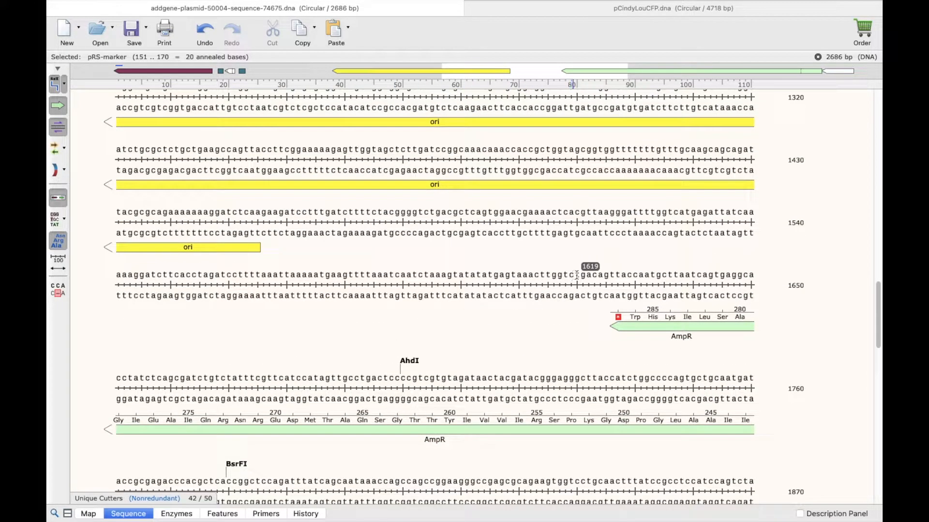
left_click(585, 275)
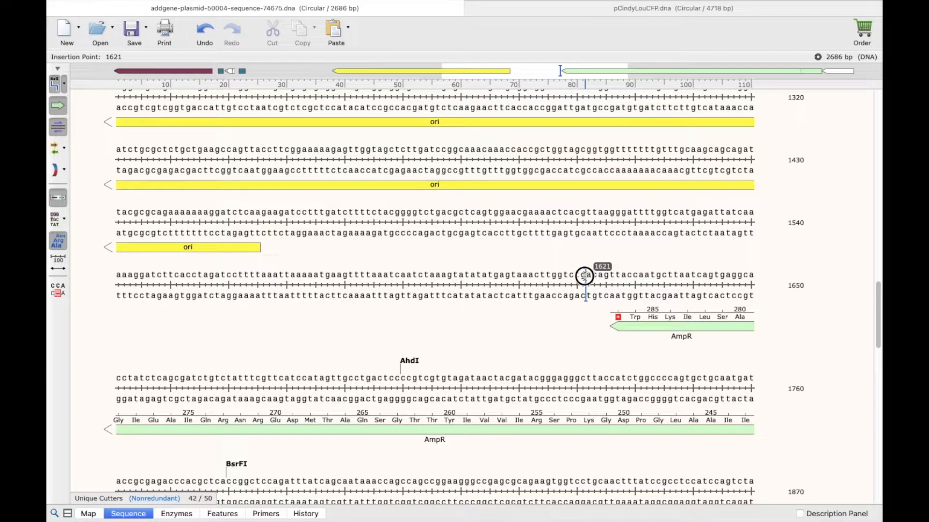
left_click_drag(583, 276, 441, 289)
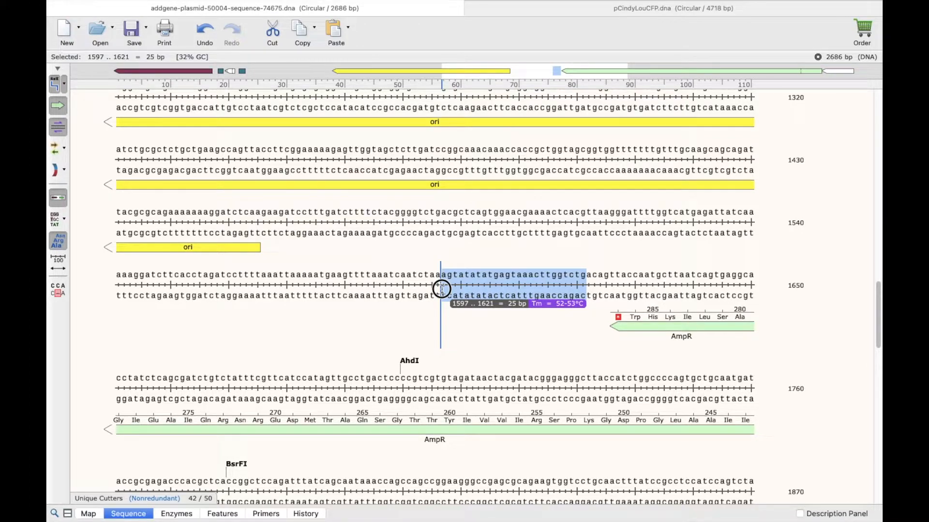
left_click_drag(441, 288, 441, 289)
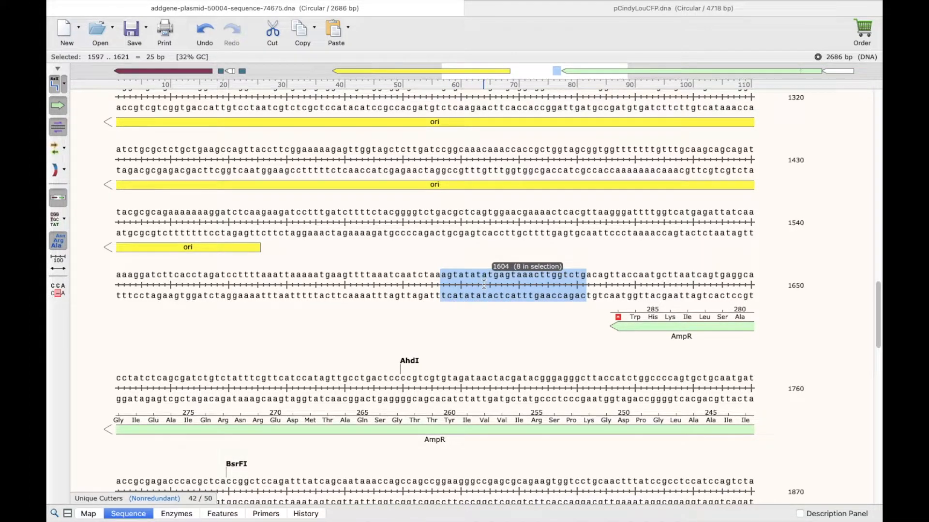
- Make a top-strand primer from the selected bases, name it AmpR_Forward and colour it purple
mouse_move(314, 5)
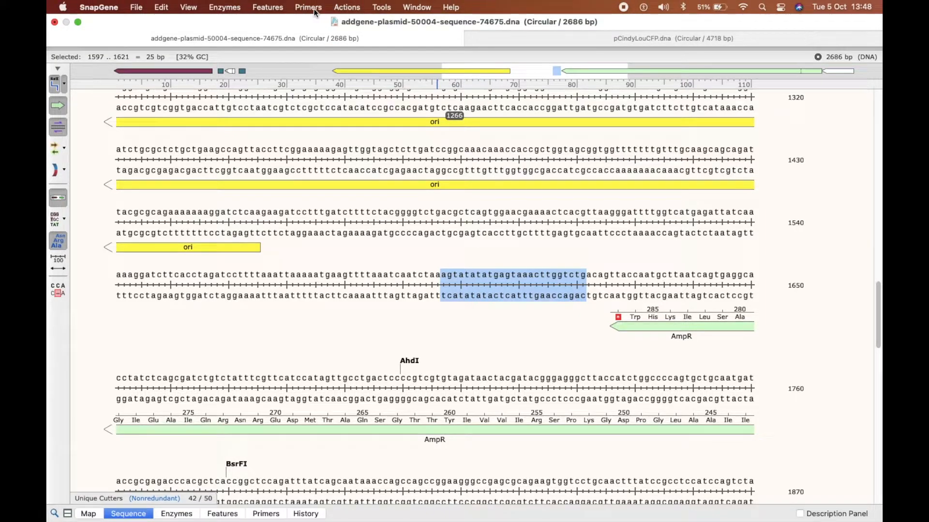
left_click(314, 9)
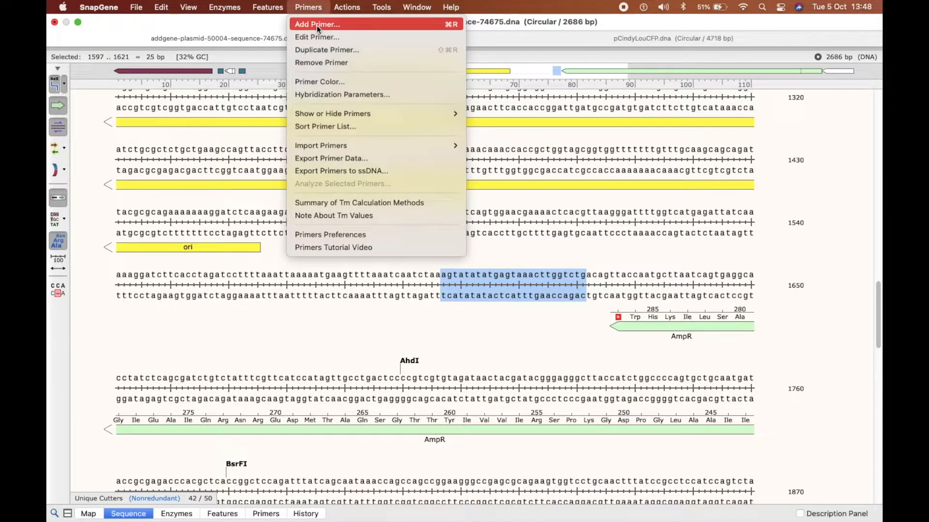
left_click(317, 25)
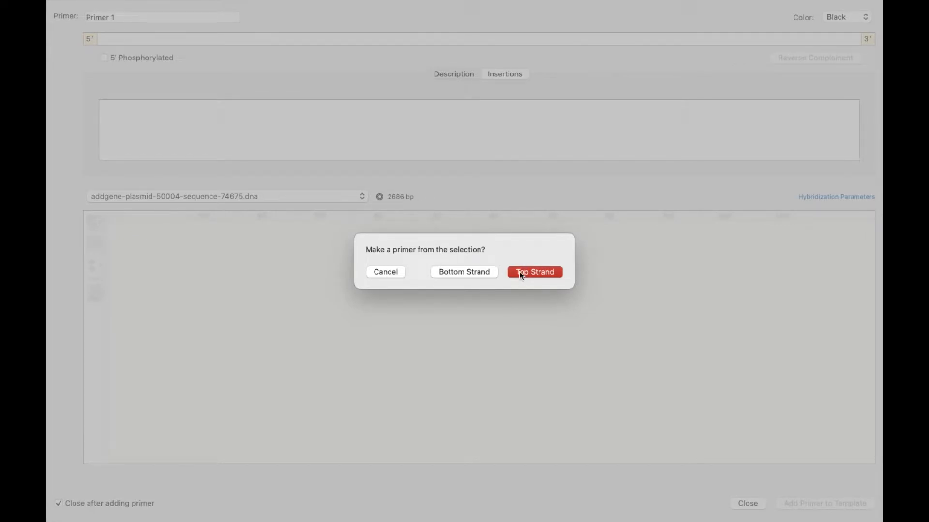
left_click(534, 272)
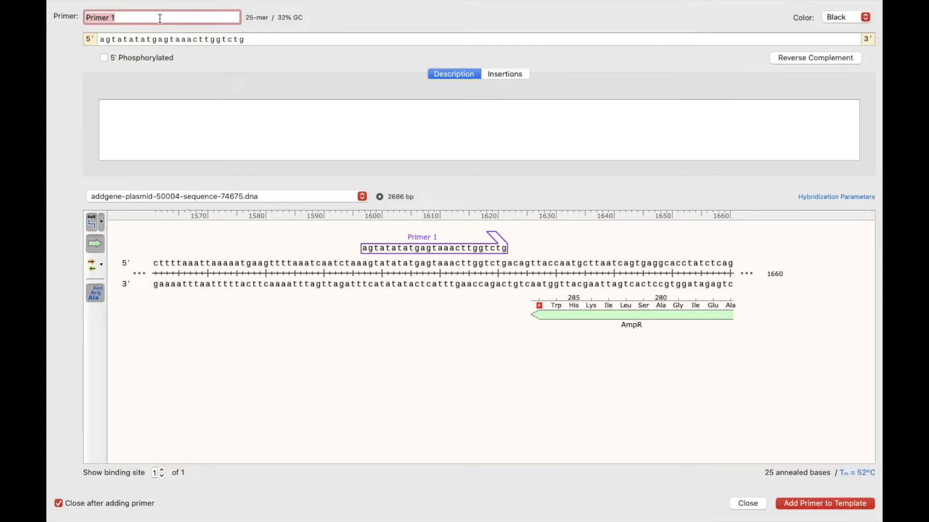
type("AmpR_Forward")
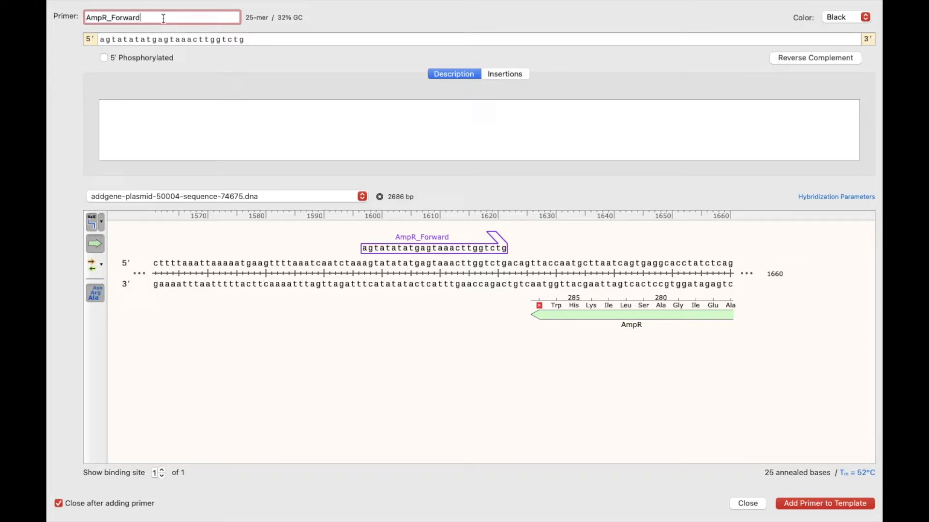
left_click(843, 17)
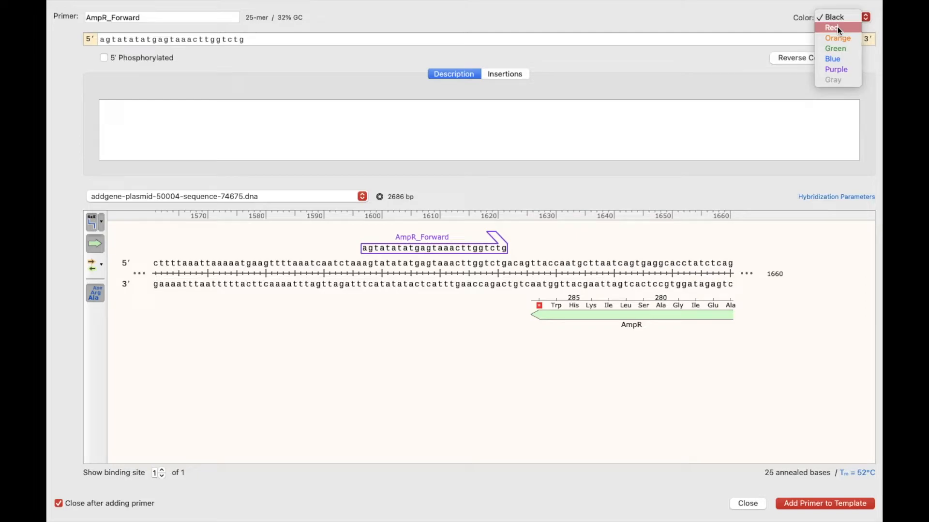
left_click(836, 71)
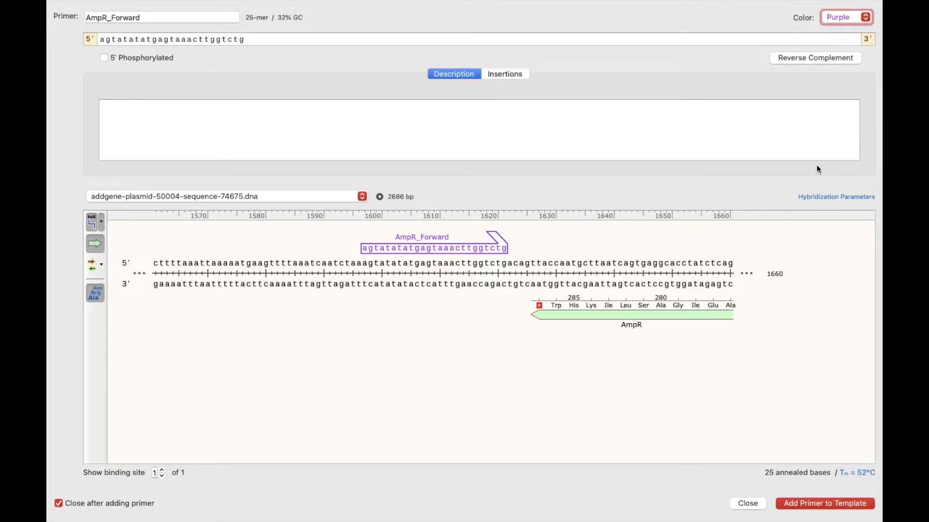
- Review the hybridization parameters and add the AmpR_Forward primer to the pUC18 template
left_click(817, 198)
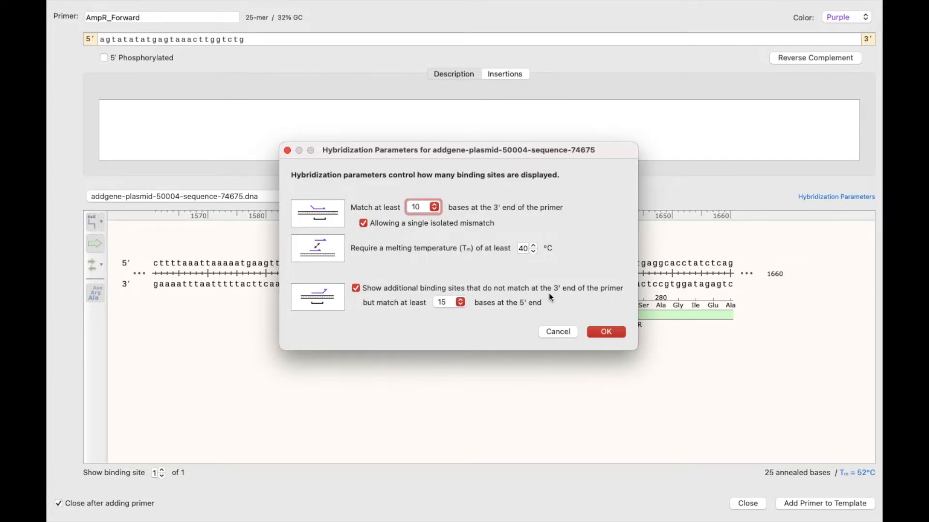
left_click(603, 333)
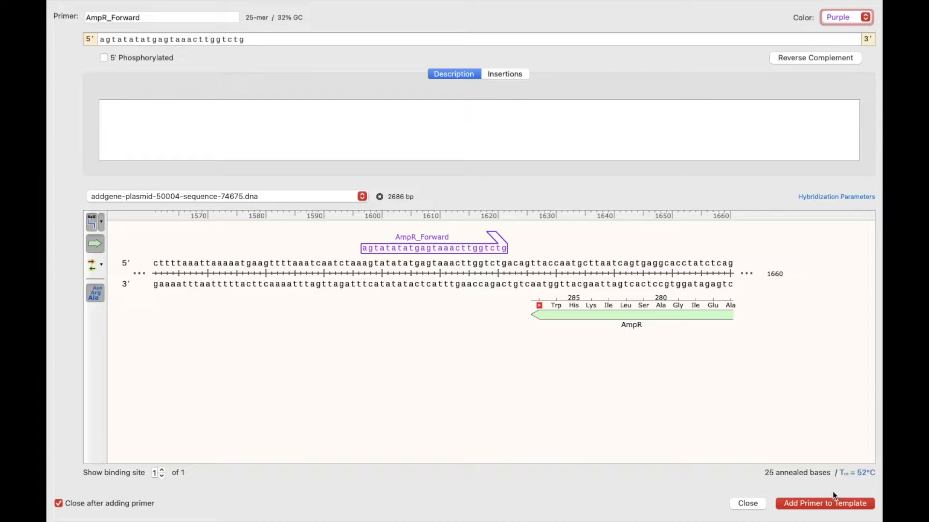
left_click(815, 504)
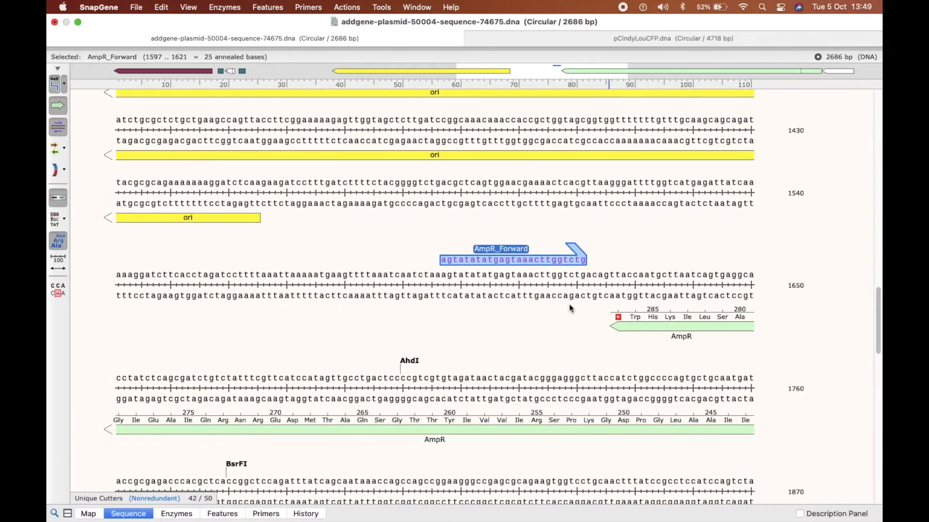
- Inspect the AmpR_Forward primer's binding details and browse through AmpR to the end of the sequence
left_click(514, 321)
left_click(501, 260)
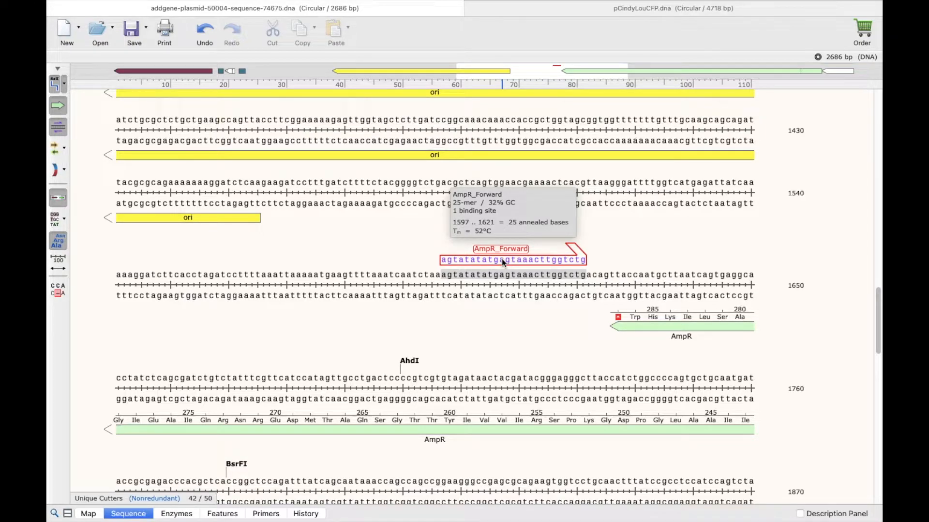
left_click(504, 274)
scroll(512, 340, "down", 10)
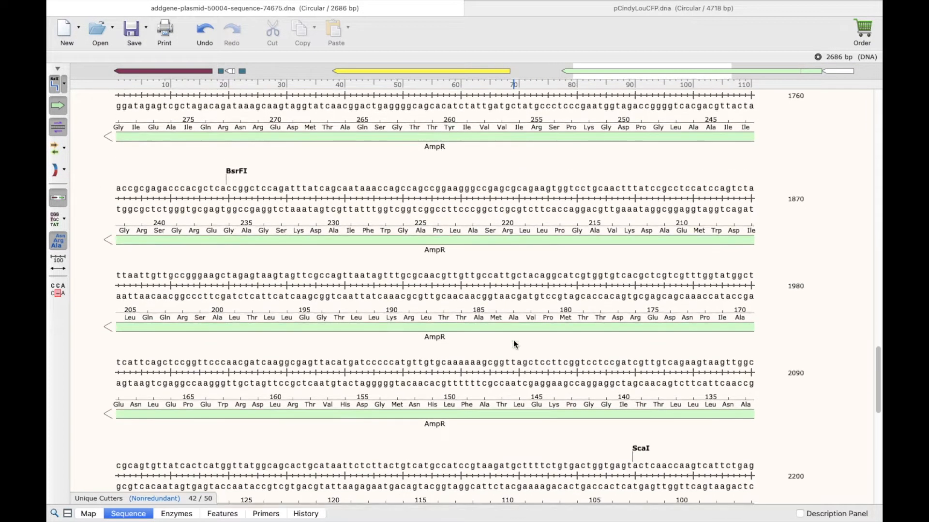
scroll(512, 340, "down", 8)
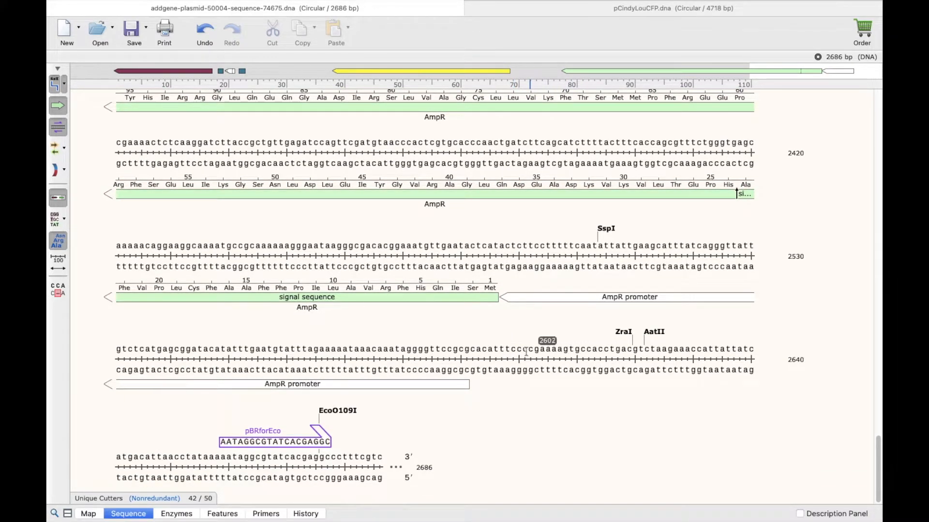
left_click(534, 349)
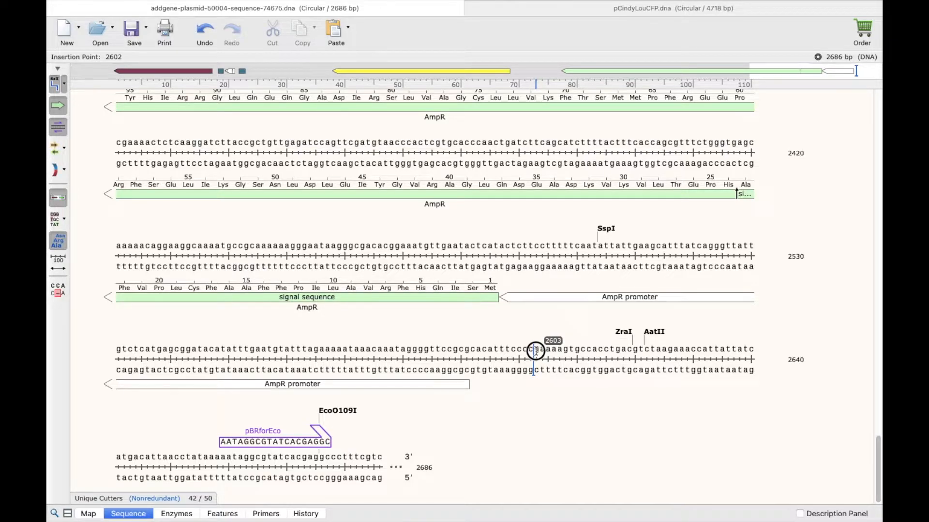
left_click_drag(534, 350, 537, 349)
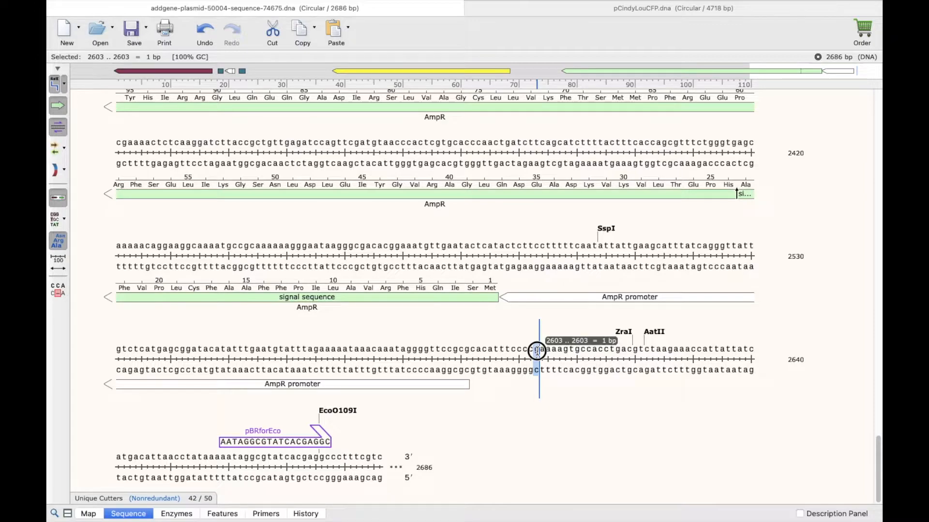
left_click_drag(537, 350, 632, 352)
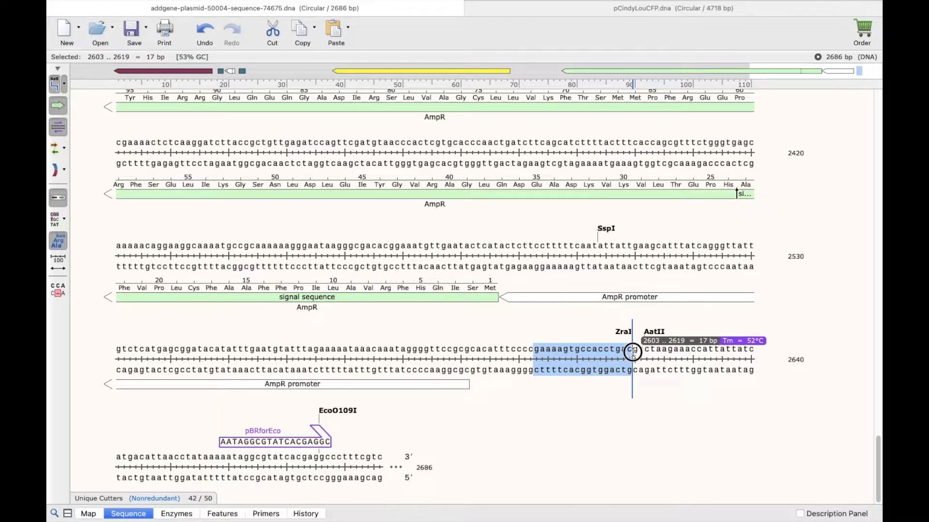
- Select the 25 bp stretch 2617 to 2641 beyond the AmpR promoter and make a bottom-strand primer from it
left_click(614, 352)
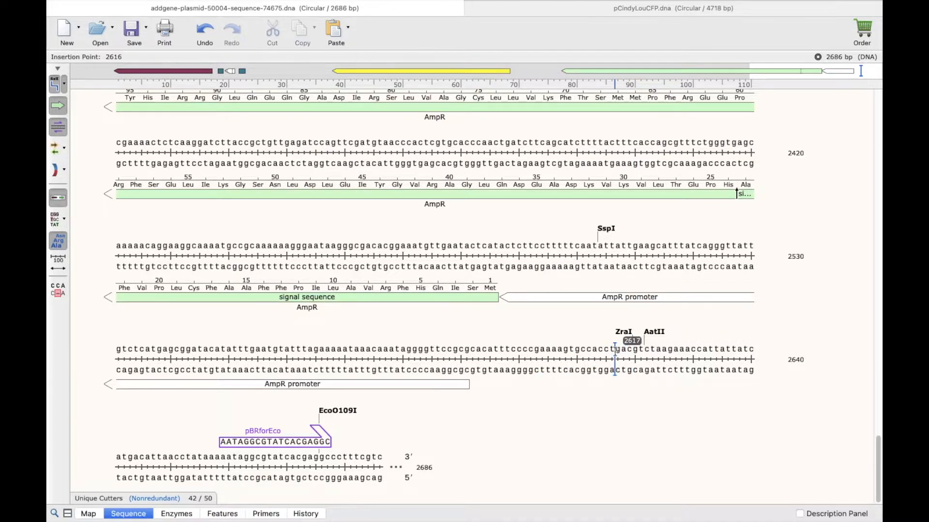
left_click_drag(614, 352, 120, 462)
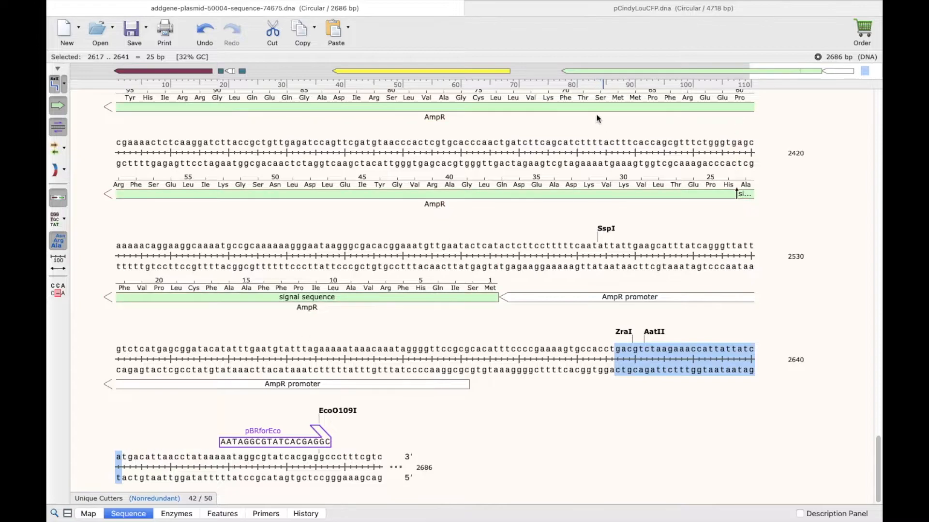
left_click(322, 9)
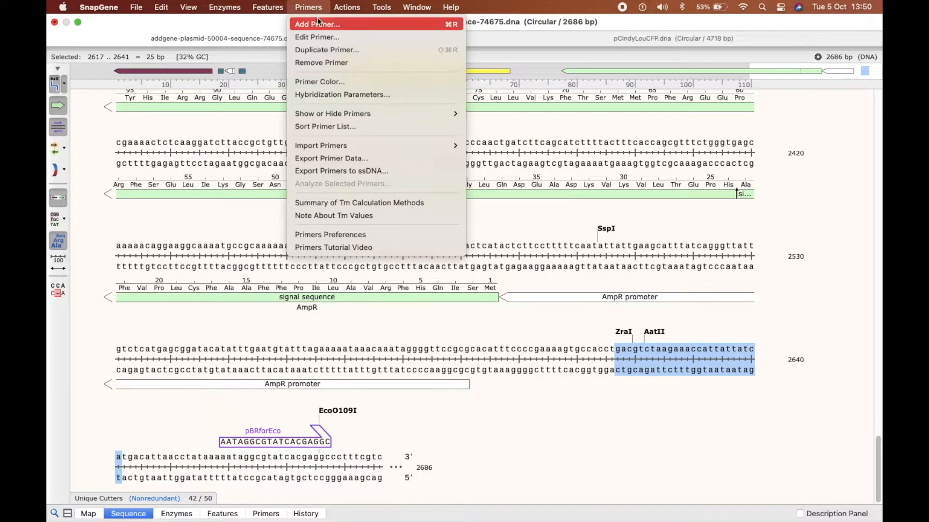
left_click(317, 20)
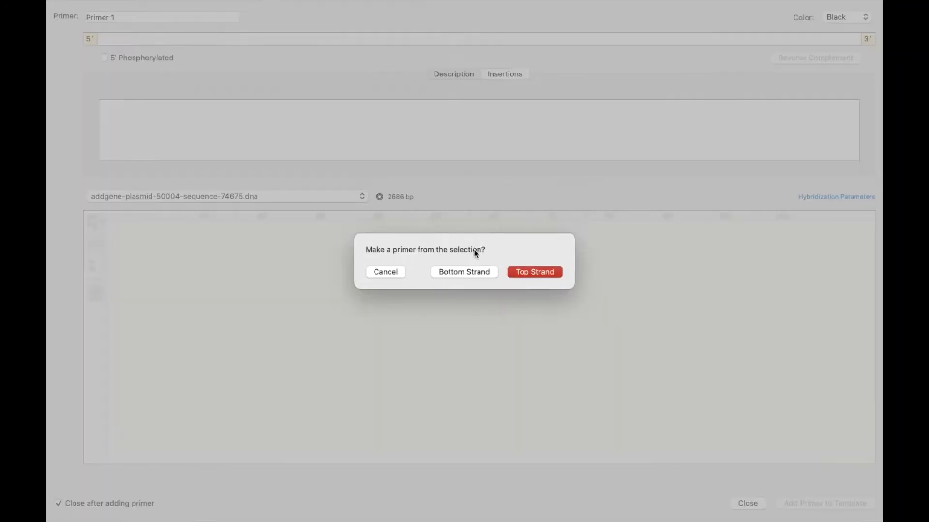
left_click(463, 272)
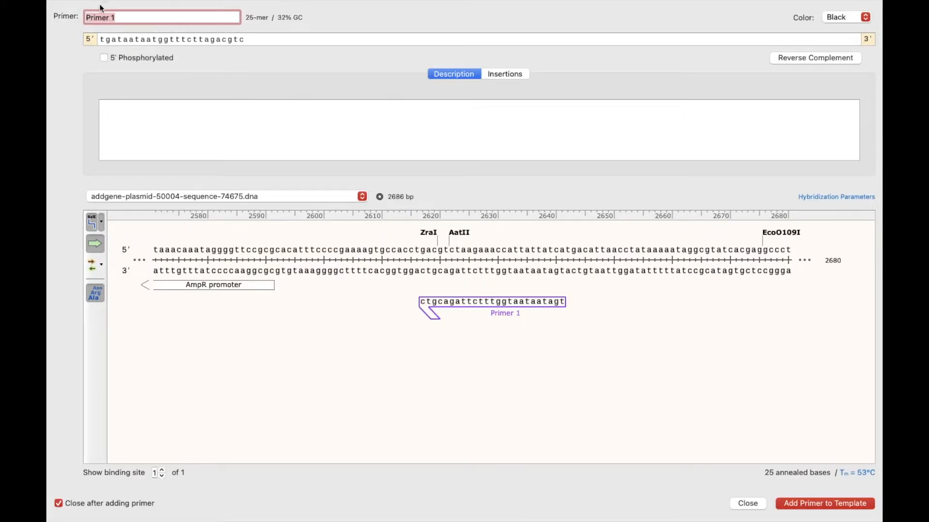
- Name the bottom-strand primer Ampr_Reverse, colour it green and add it to the pUC18 template
type("Ampr_Reverse")
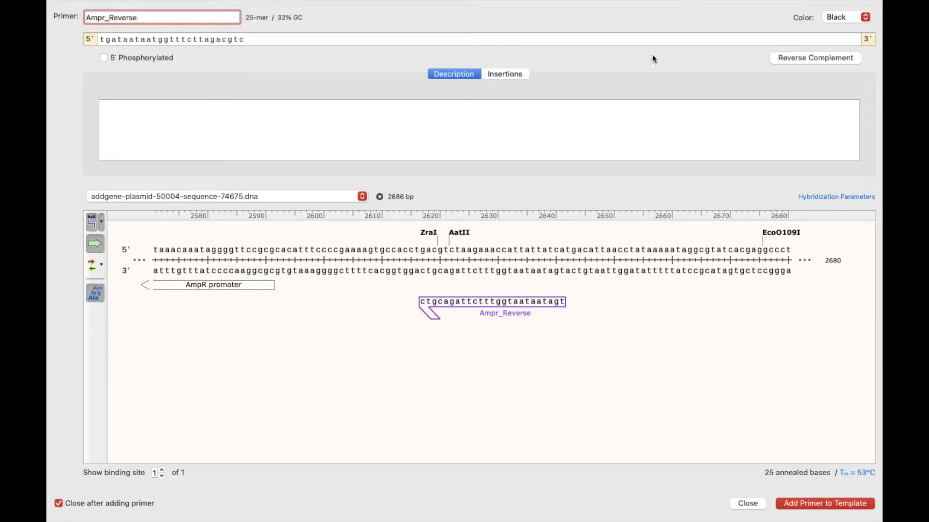
left_click(838, 24)
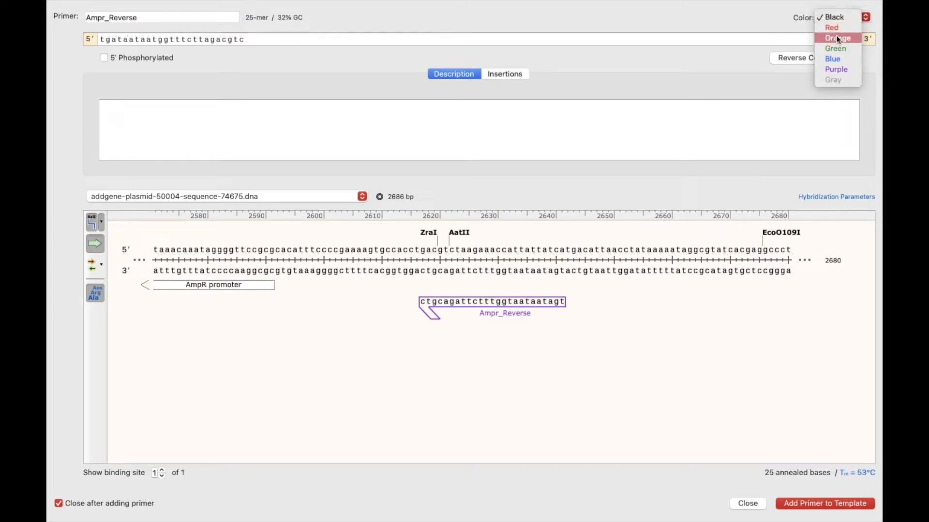
left_click(834, 49)
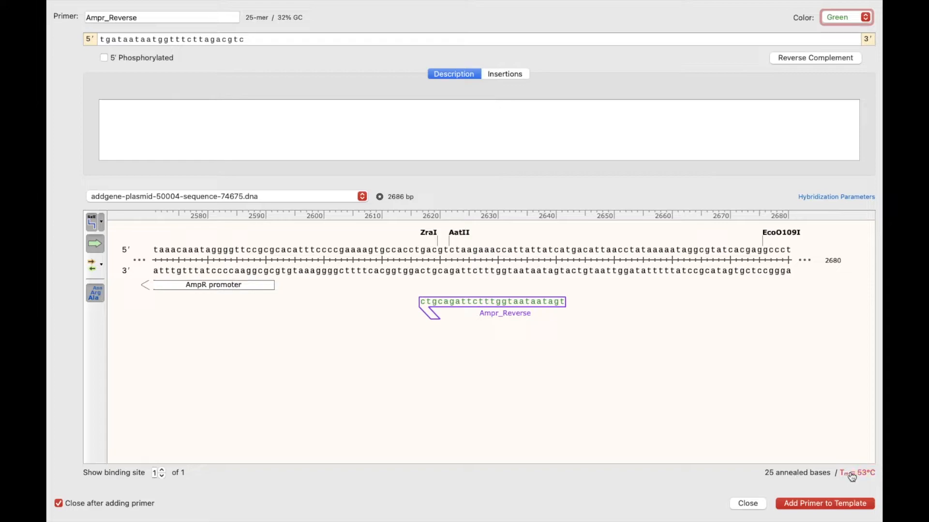
left_click(833, 503)
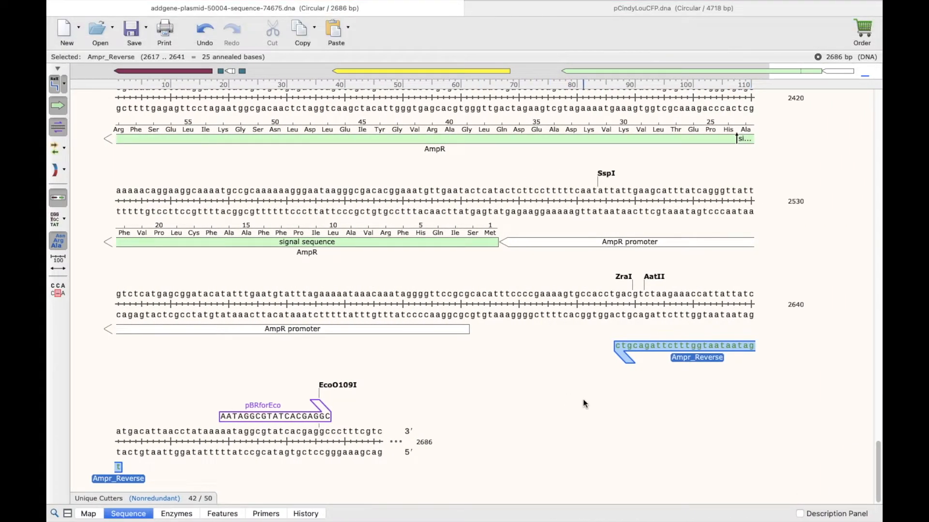
left_click(582, 381)
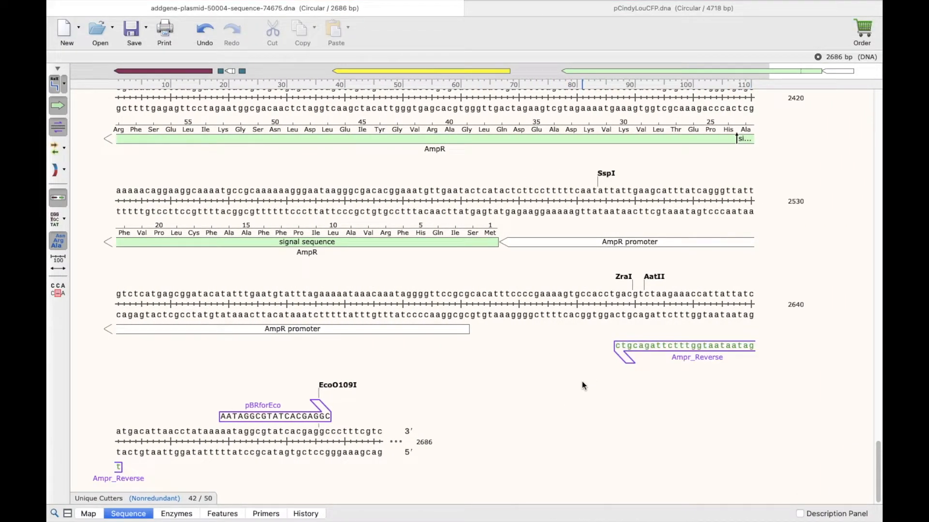
left_click(640, 346)
- Show the pUC18 plasmid map and hide all restriction enzyme sites on it
left_click(85, 516)
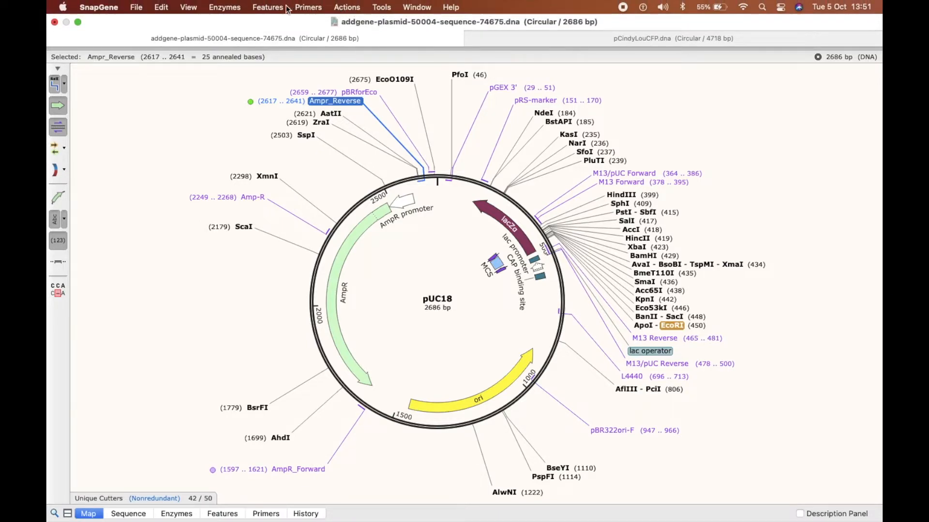
left_click(281, 7)
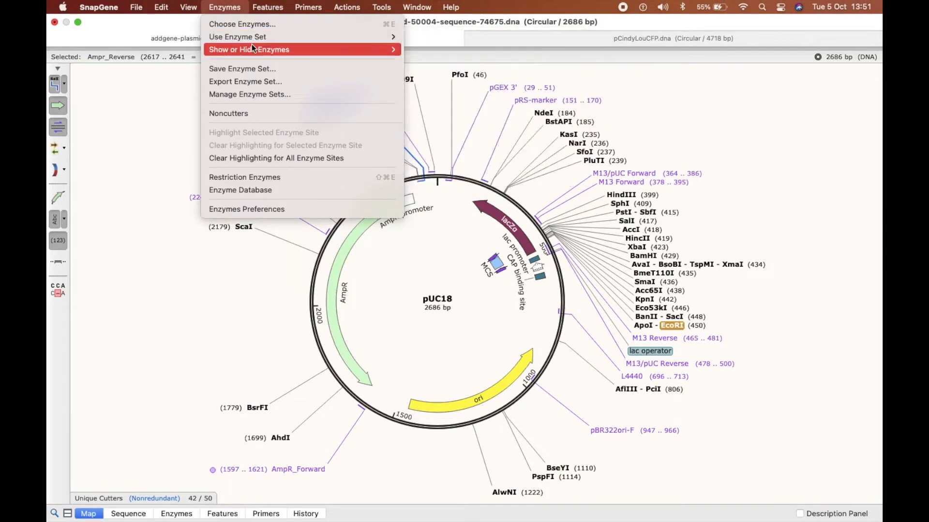
mouse_move(252, 45)
left_click(446, 81)
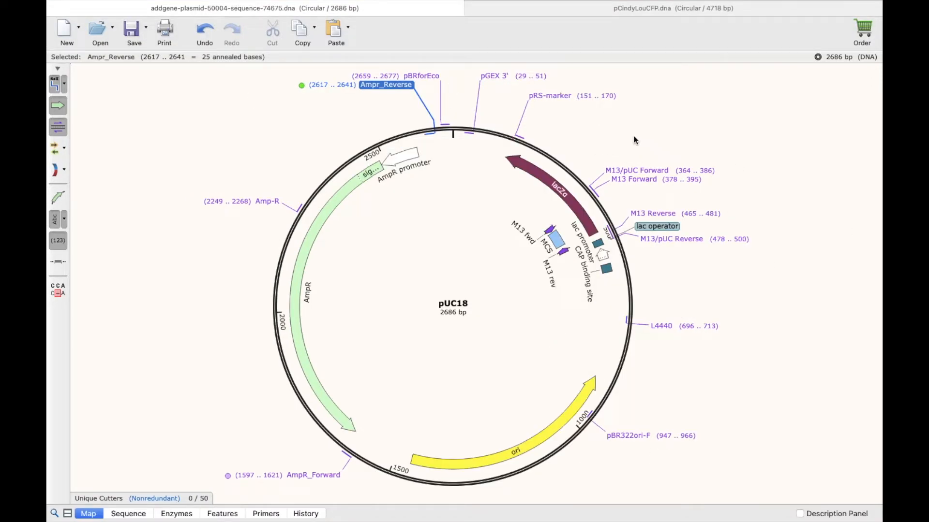
left_click(635, 140)
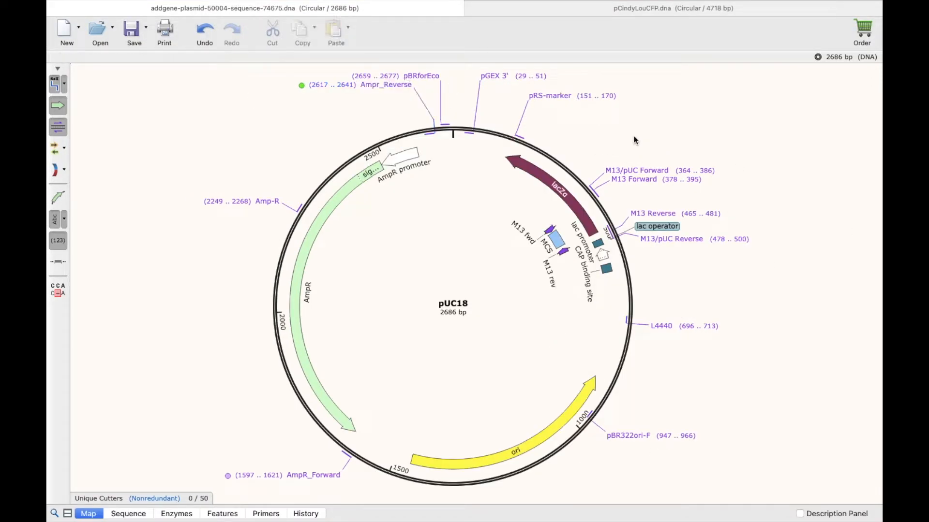
- Select the Ampr_Reverse and AmpR_Forward primers together on the pUC18 map and set up a PCR with them
left_click(392, 86)
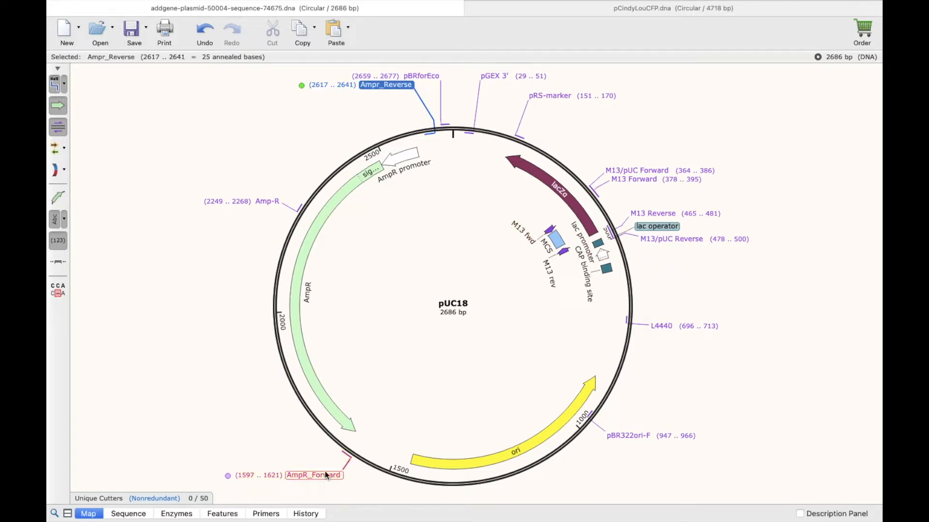
mouse_move(325, 473)
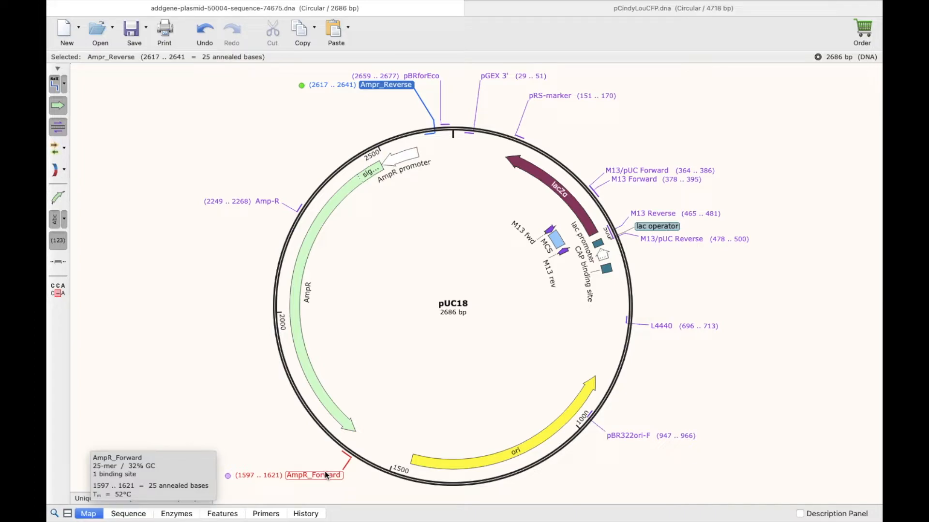
left_click(325, 474, "shift")
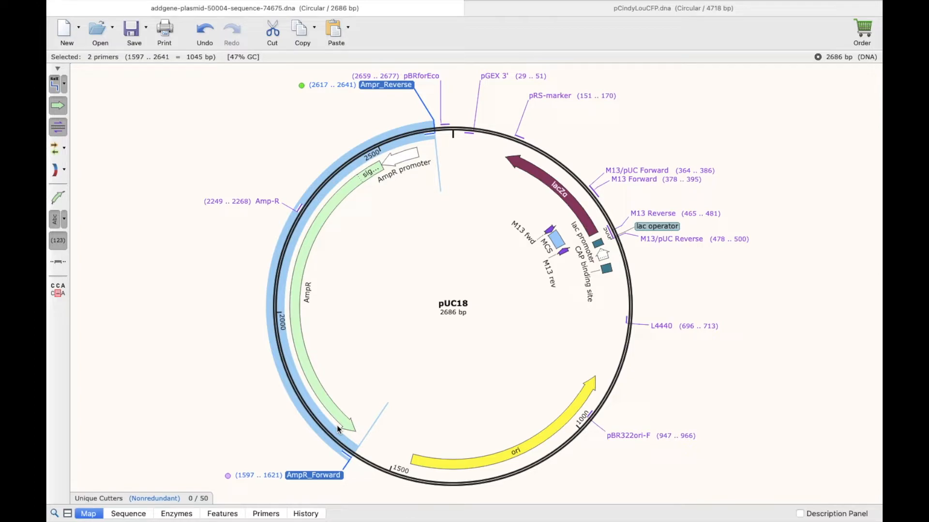
mouse_move(389, 10)
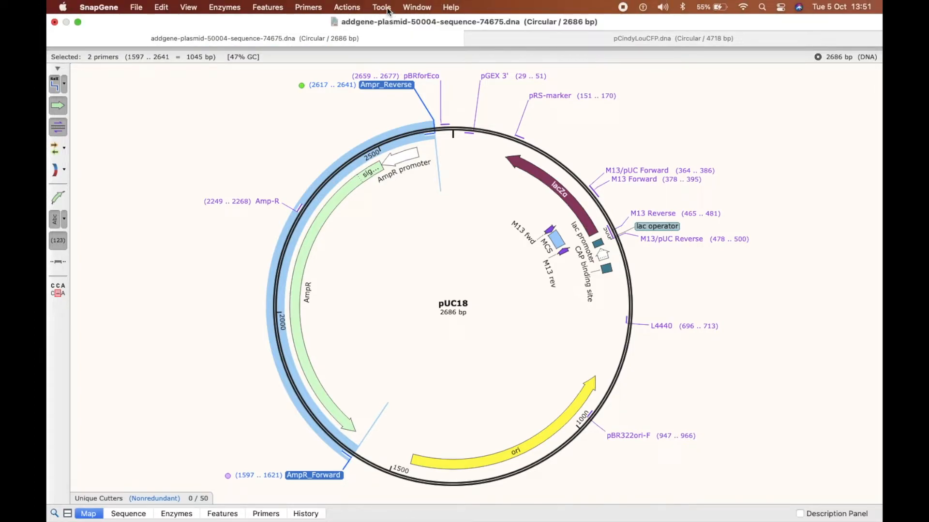
left_click(382, 7)
mouse_move(346, 7)
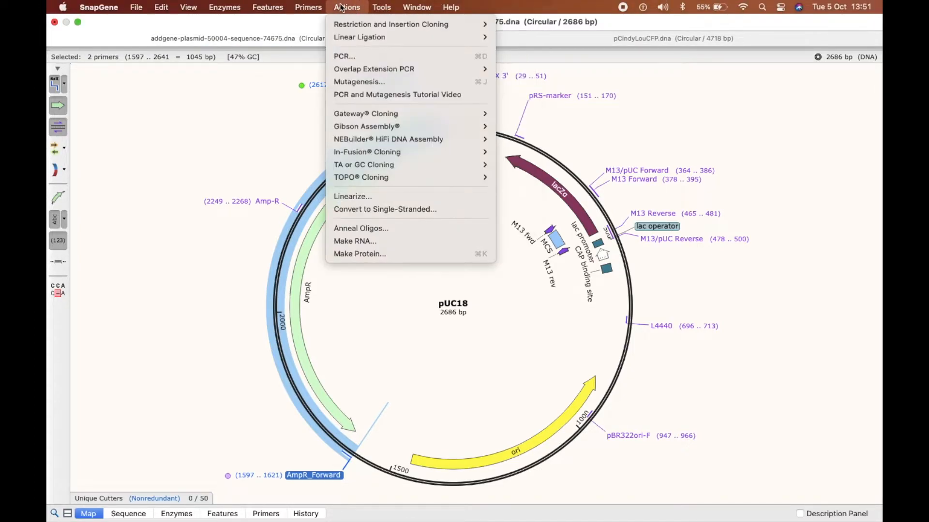
left_click(352, 57)
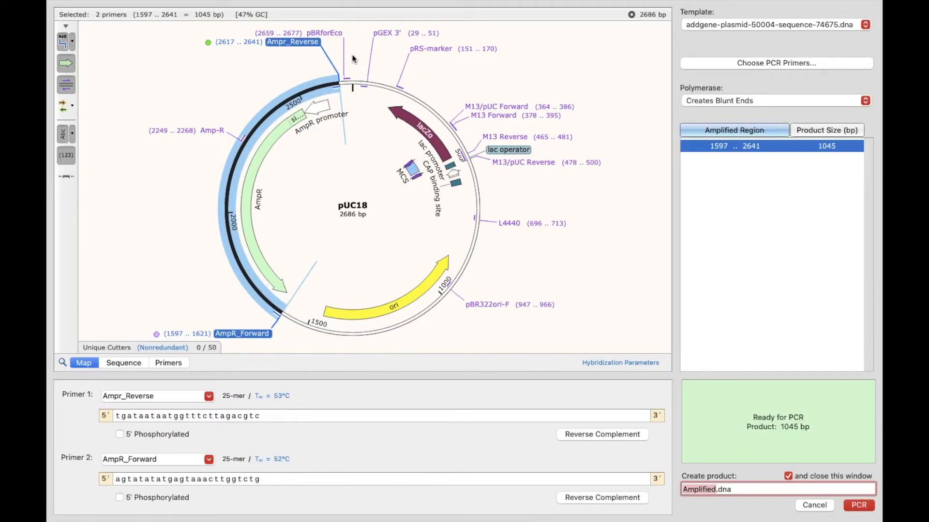
- Assign AmpR_Forward as primer 1 and Ampr_Reverse as primer 2, name the product AmpR and run the PCR
left_click(208, 396)
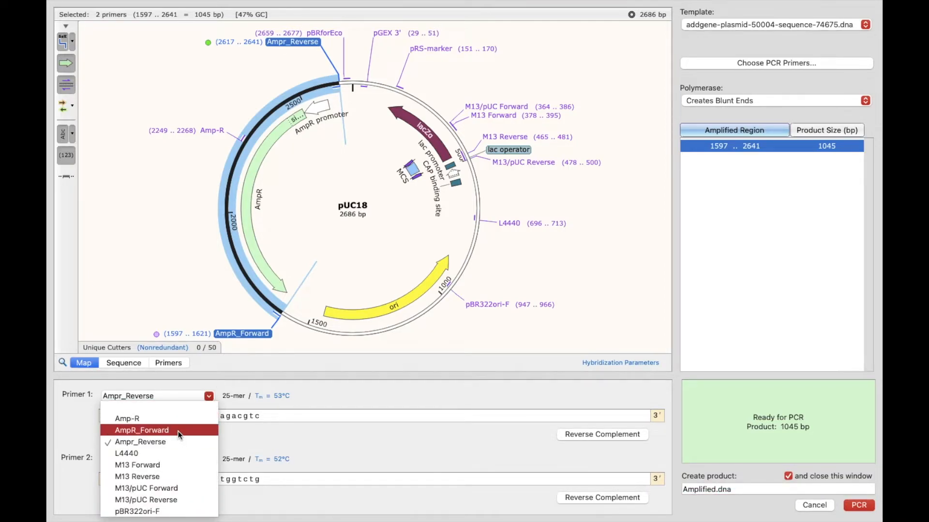
left_click(178, 431)
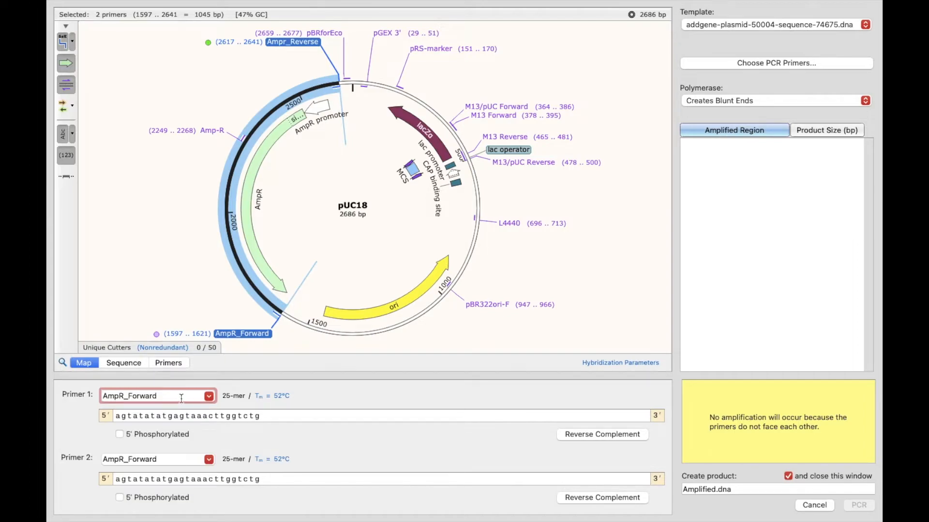
left_click(209, 459)
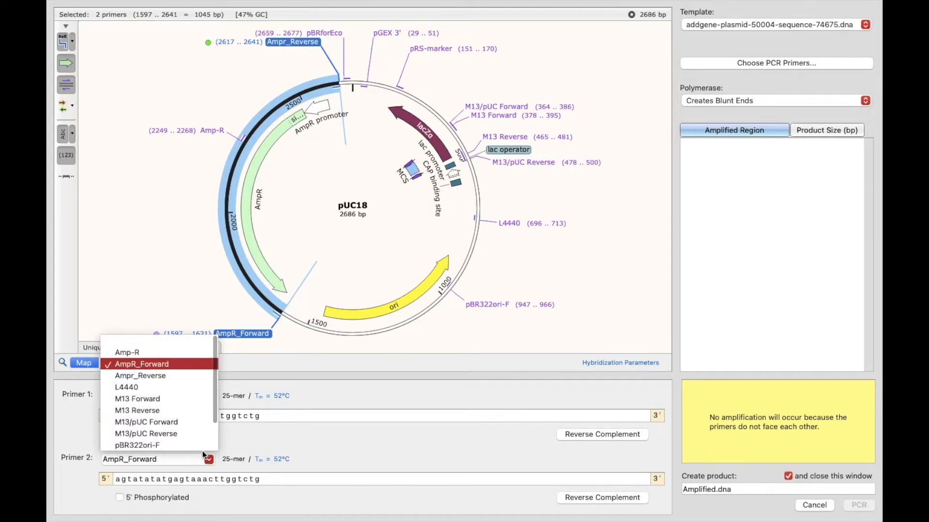
left_click(168, 375)
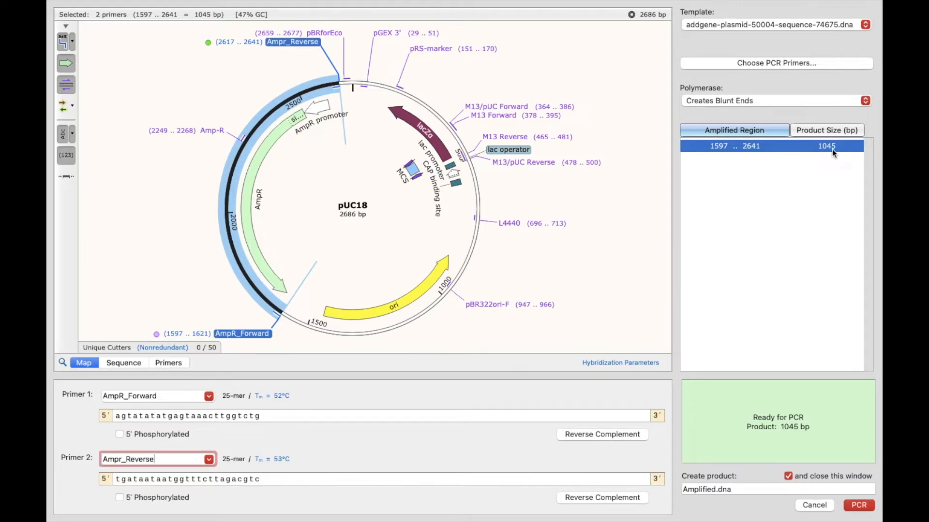
double_click(715, 488)
type("AmpR")
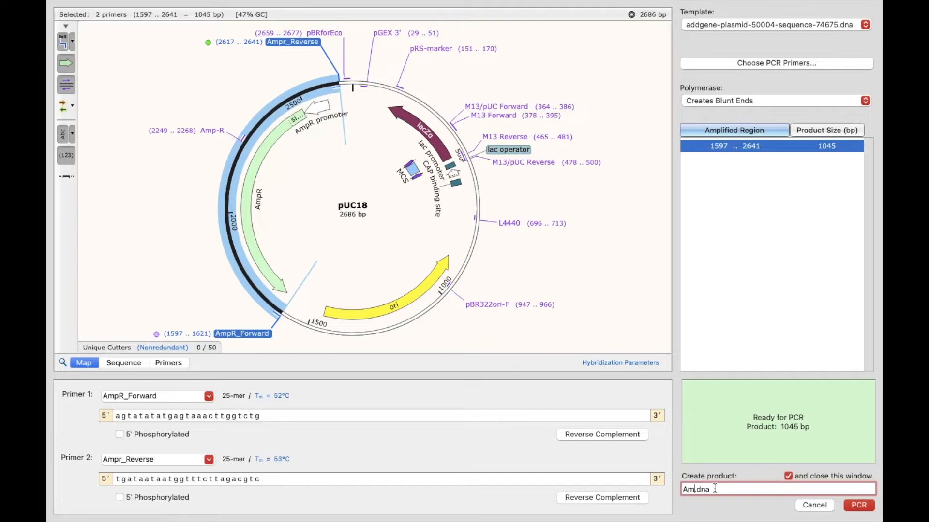
left_click(858, 505)
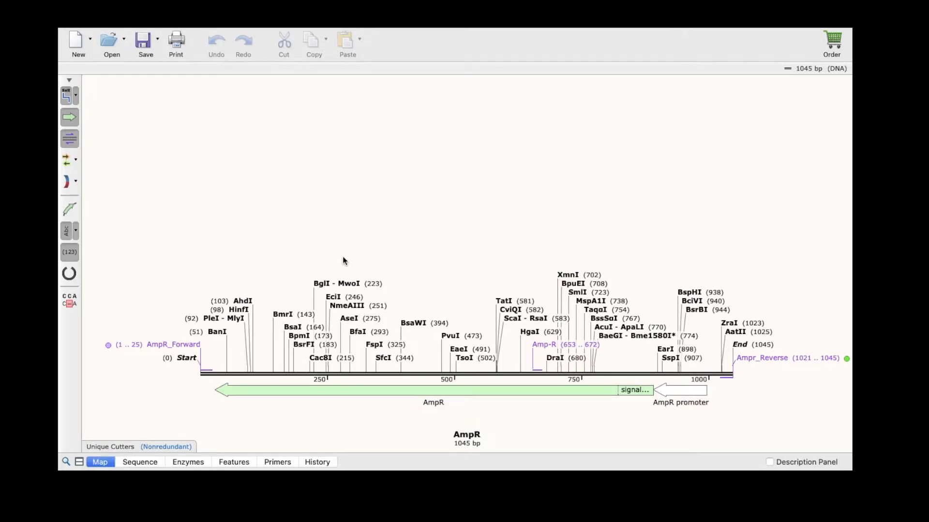
- Review the AmpR PCR product's sequence, enzymes, features and primers, and return to its map
left_click(147, 464)
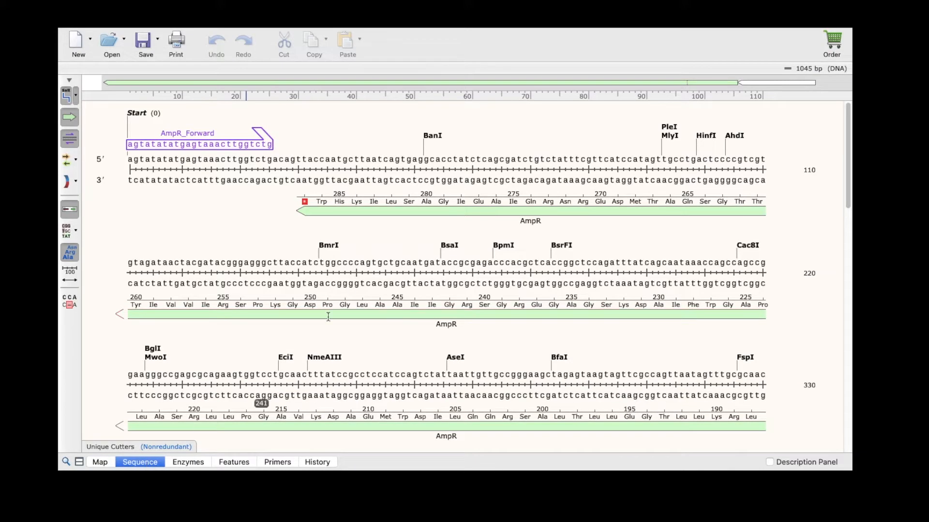
scroll(387, 242, "down", 10)
scroll(384, 246, "up", 9)
scroll(385, 246, "up", 1)
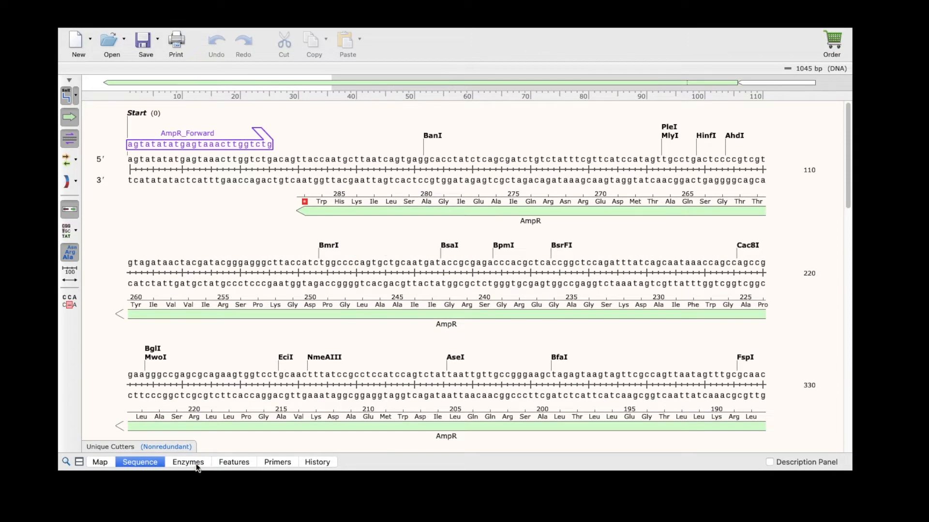
left_click(188, 461)
left_click(233, 462)
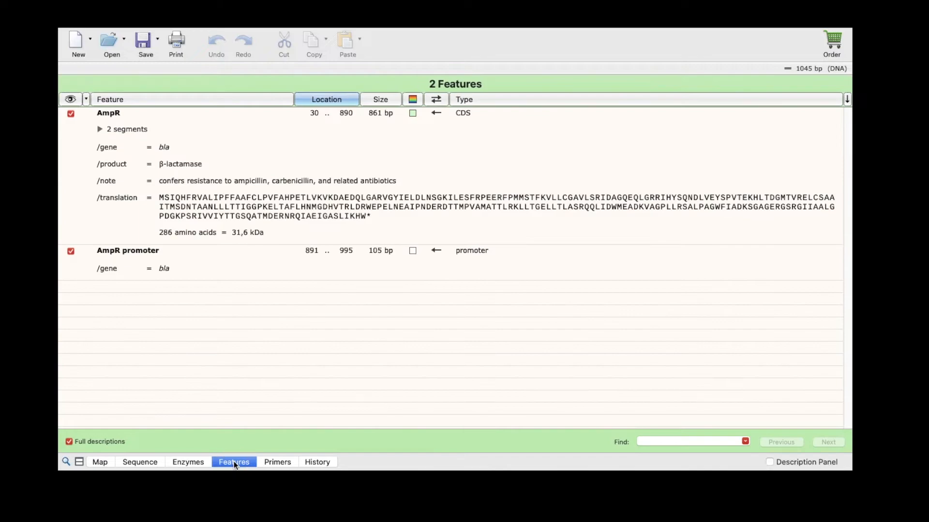
left_click(274, 462)
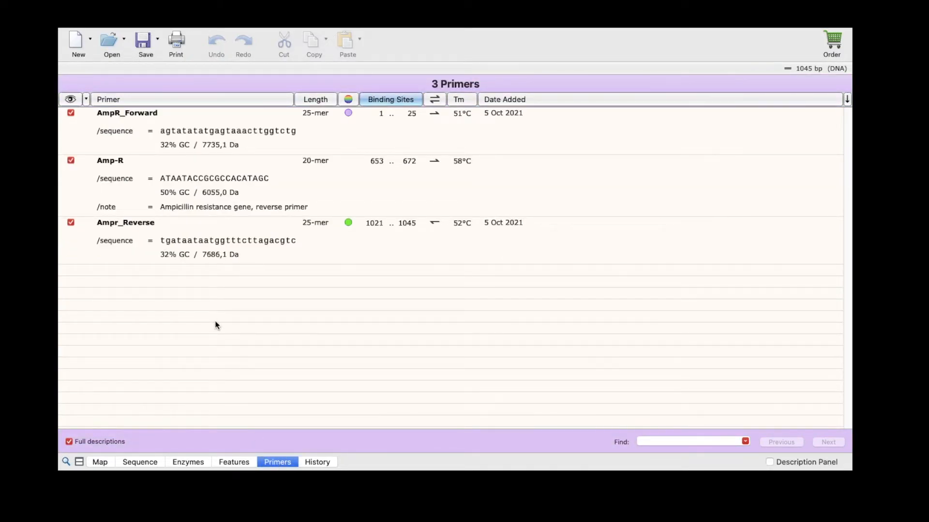
left_click(99, 462)
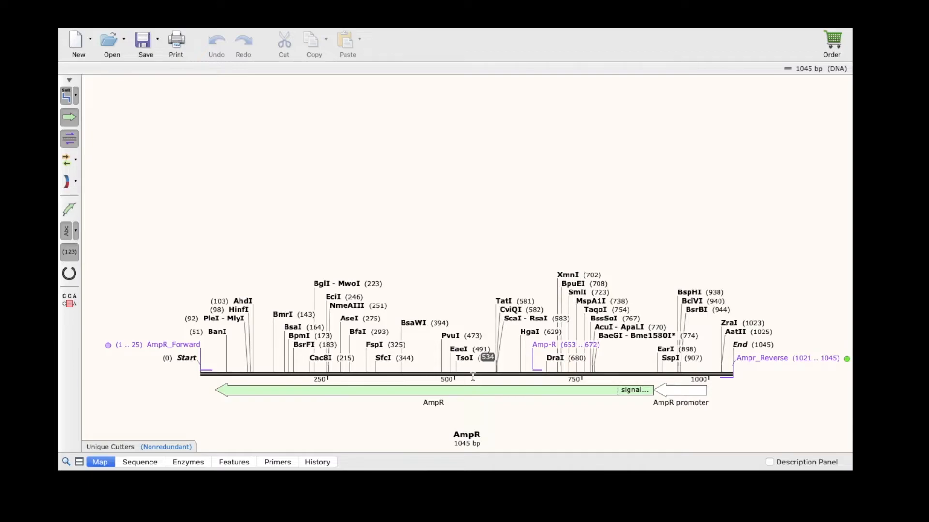
- Return to the pUC18 map, hide all primers and display the features directly on the plasmid backbone
key("ctrl+Left")
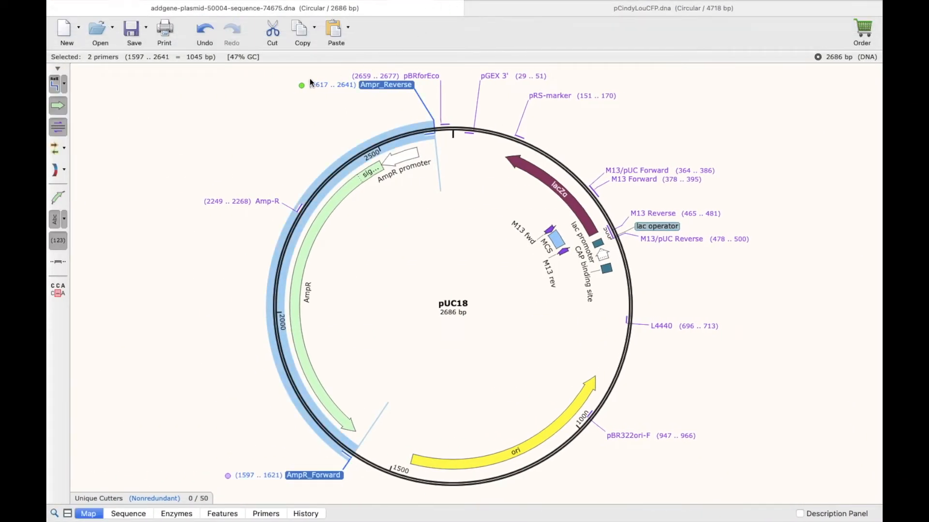
left_click(308, 7)
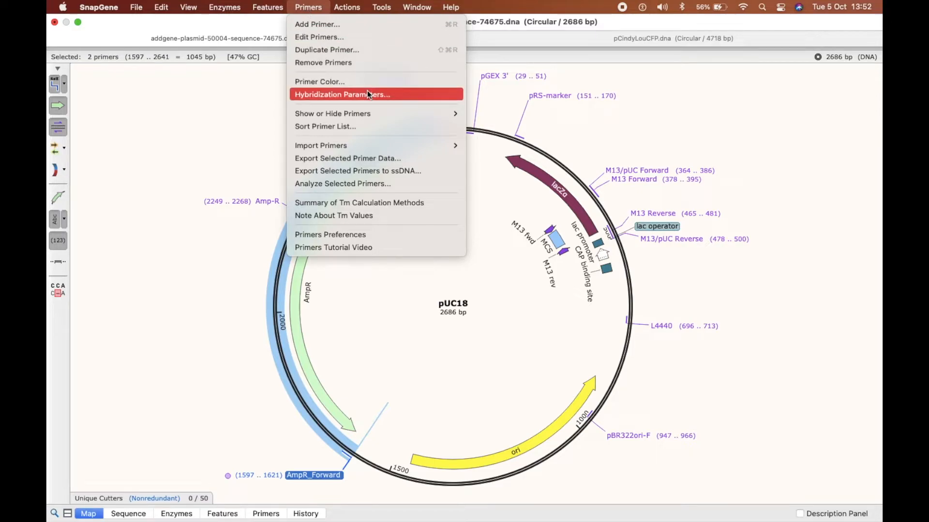
mouse_move(361, 112)
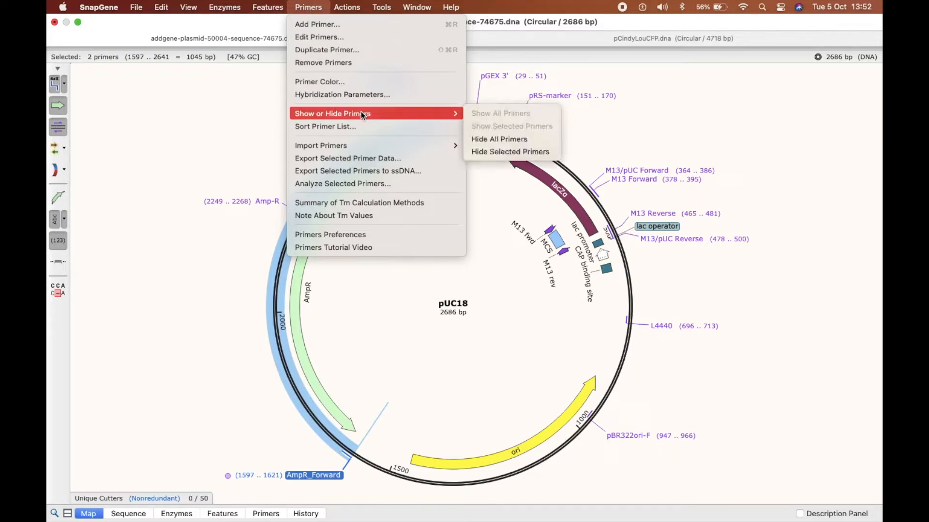
left_click(498, 142)
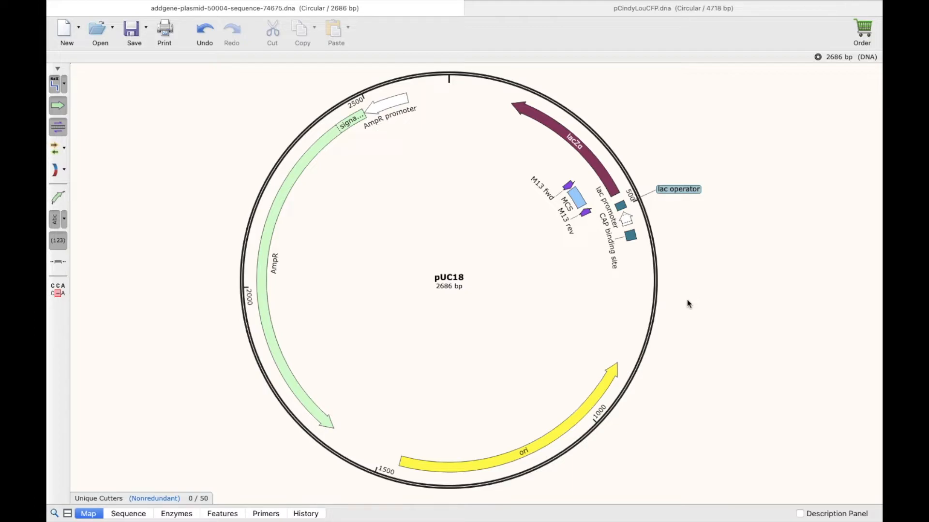
left_click(59, 107)
left_click(58, 106)
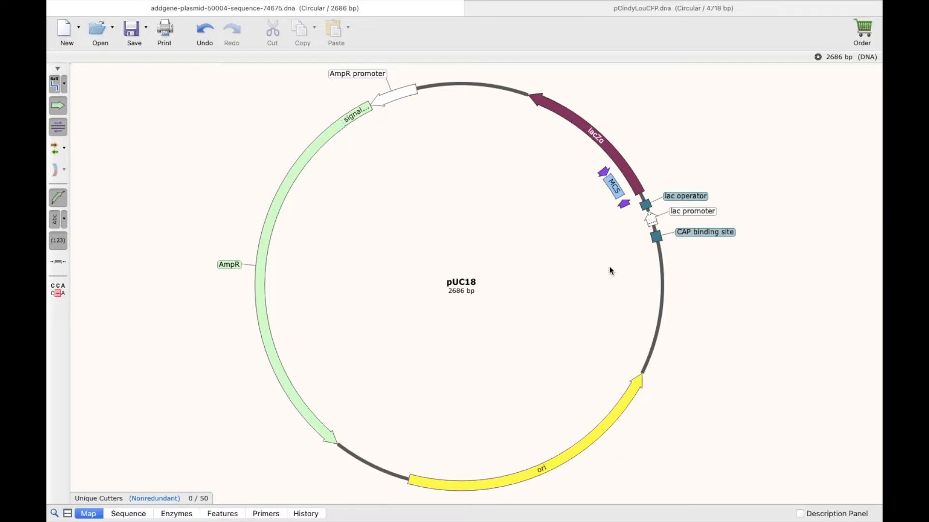
mouse_move(701, 3)
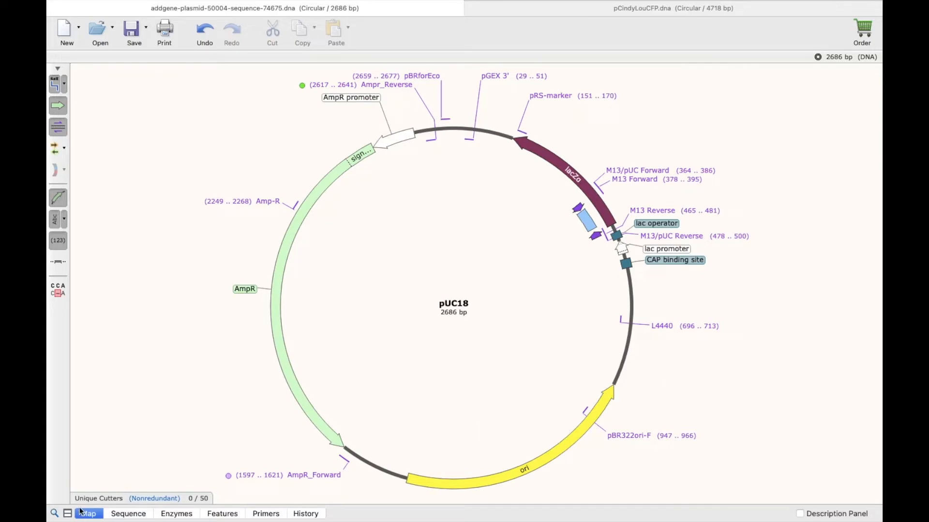
- Display the pUC18 sequence around AmpR_Forward and show all restriction enzymes on it
left_click(115, 514)
scroll(473, 275, "up", 10)
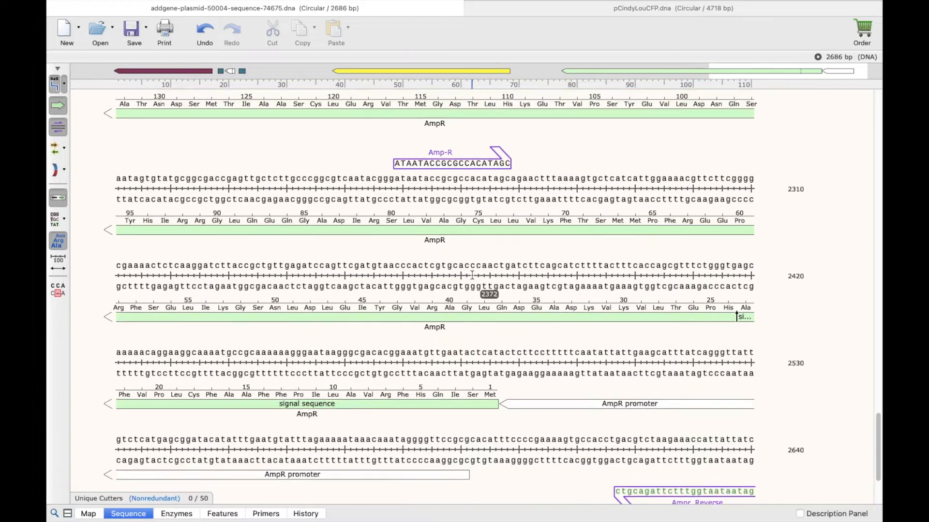
scroll(471, 274, "up", 10)
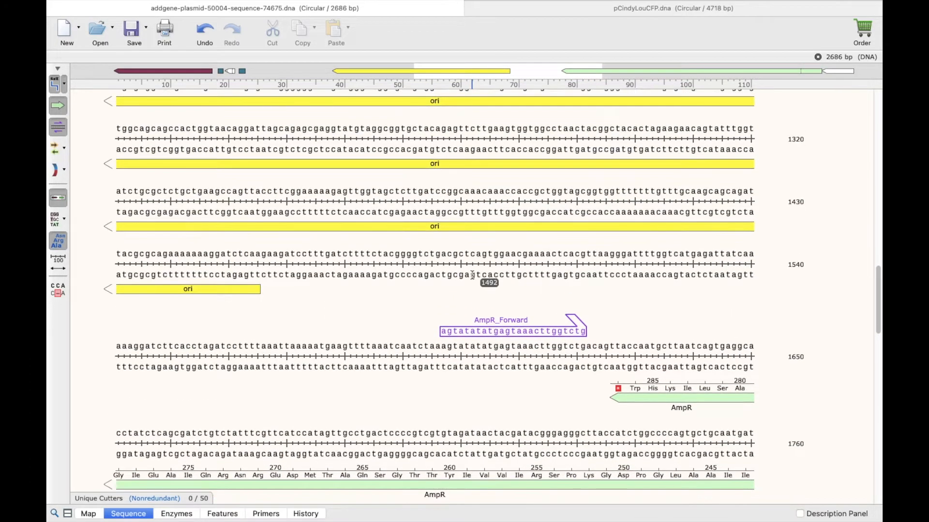
mouse_move(313, 4)
left_click(235, 8)
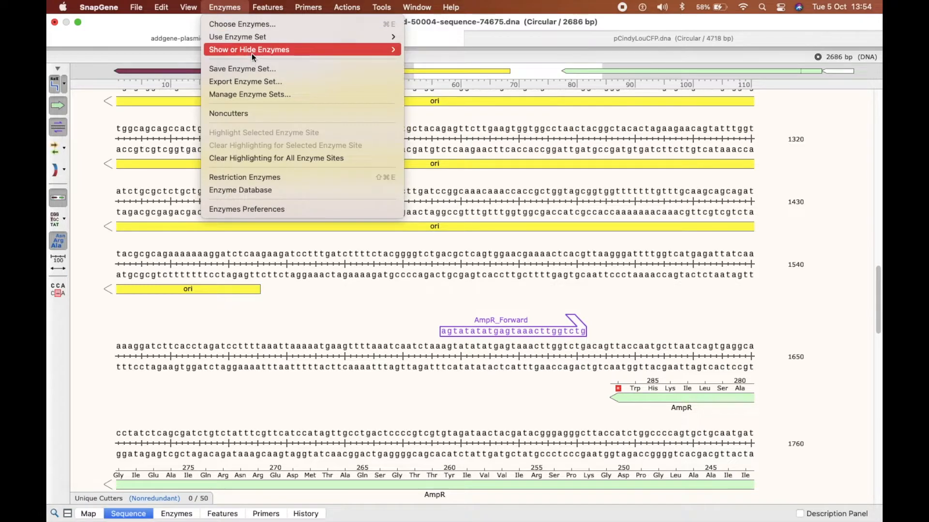
mouse_move(350, 51)
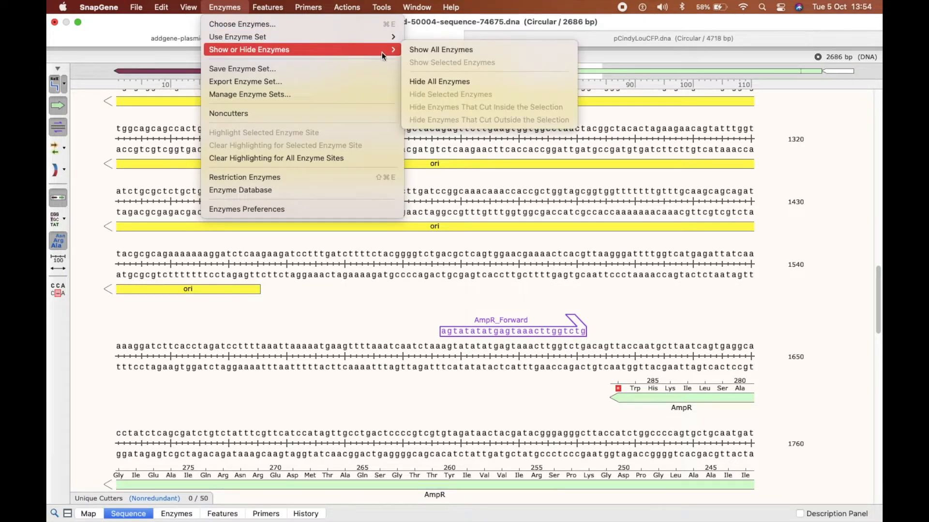
left_click(420, 48)
- Locate the HindIII site in pUC18's multiple cloning site and select base 401 within its recognition sequence
scroll(420, 338, "down", 4)
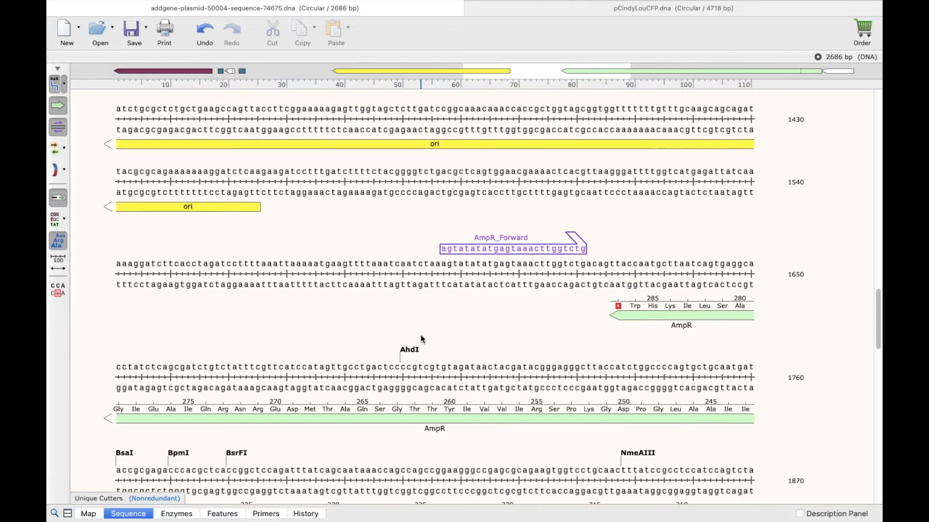
scroll(420, 338, "up", 4)
scroll(420, 334, "up", 15)
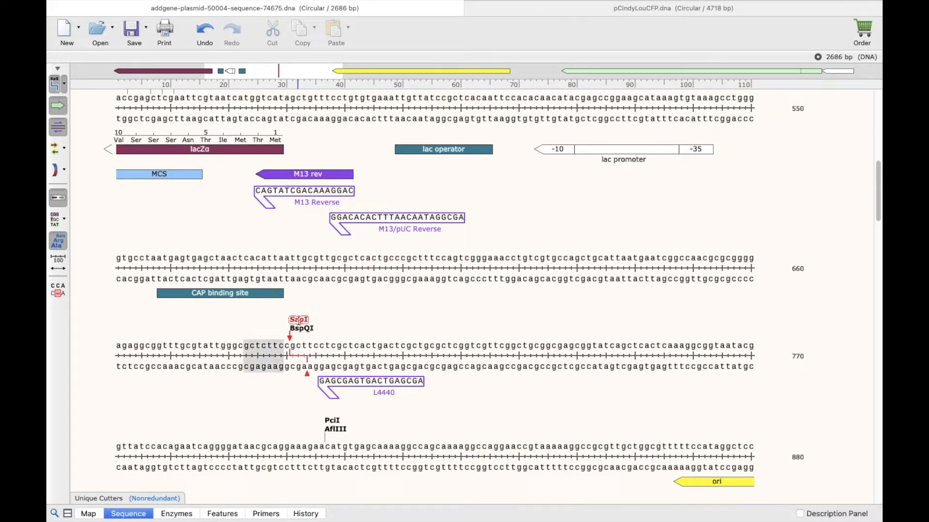
mouse_move(332, 431)
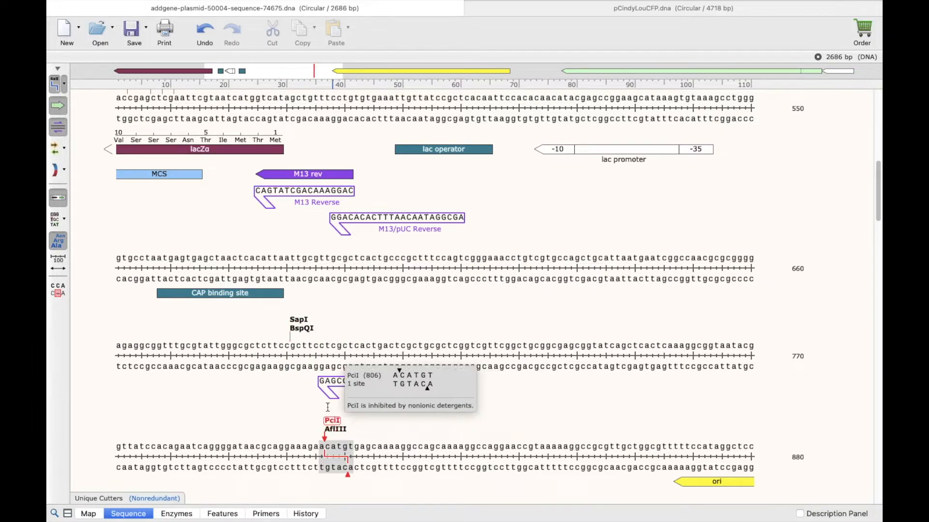
scroll(419, 317, "up", 5)
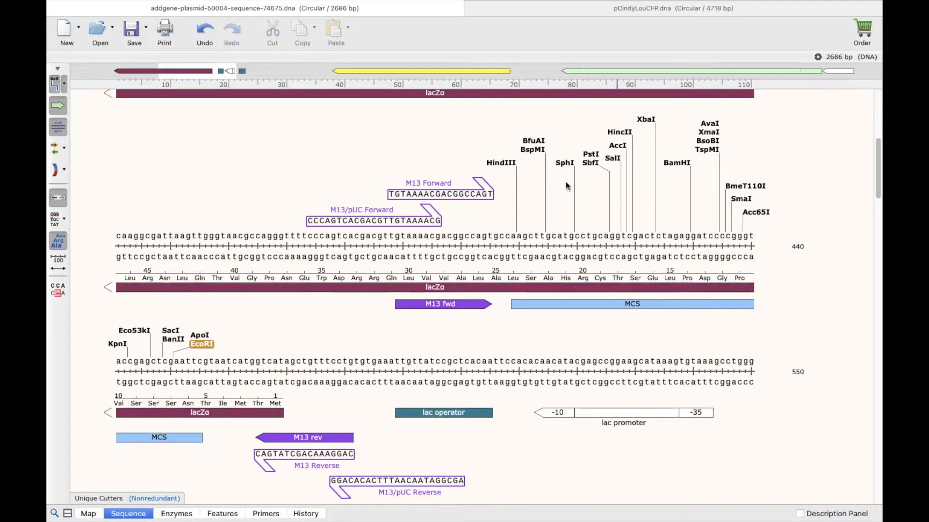
mouse_move(503, 164)
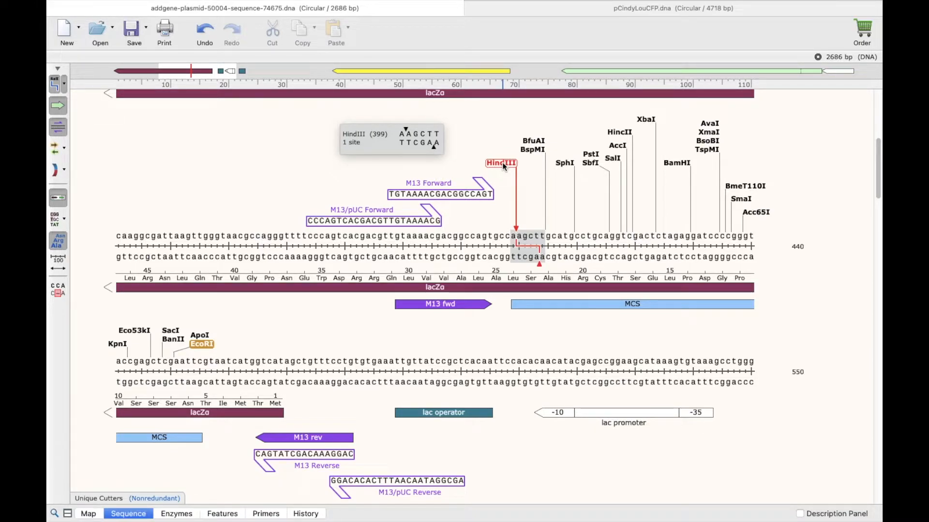
left_click(502, 163)
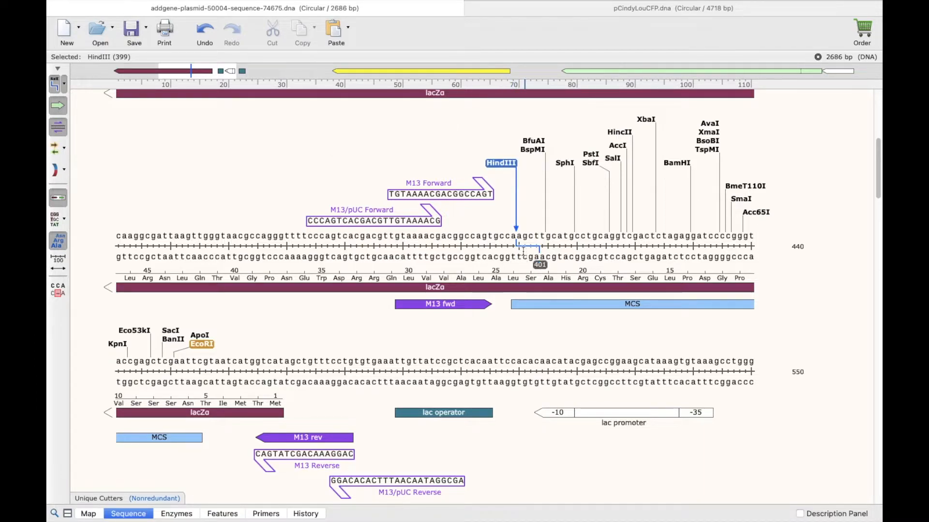
left_click_drag(529, 236, 522, 235)
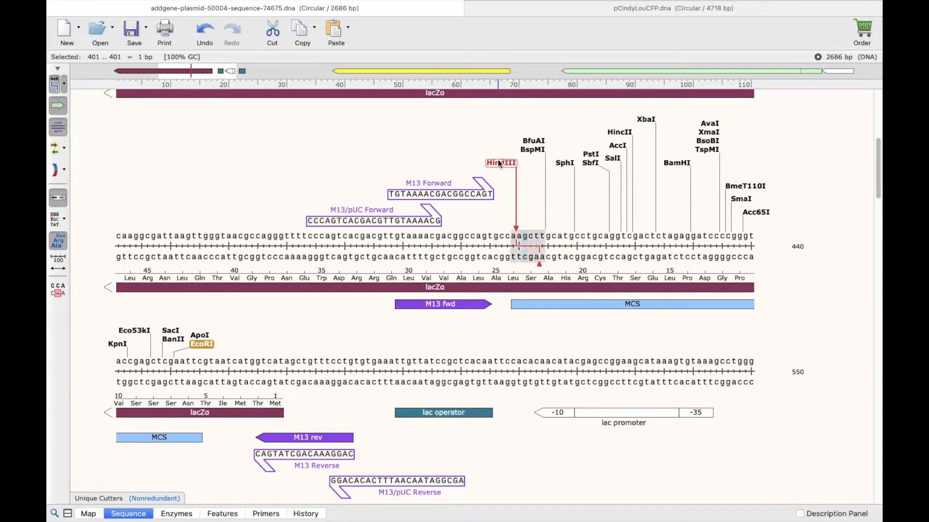
mouse_move(499, 163)
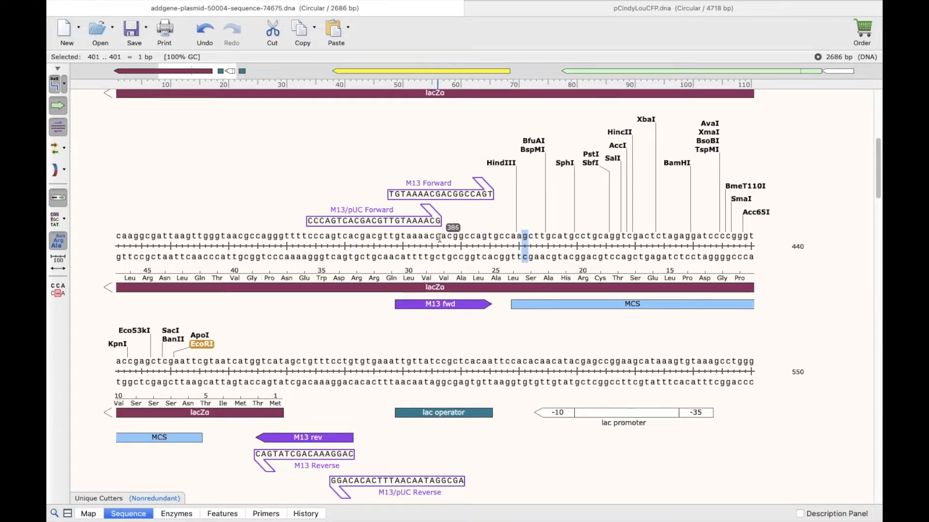
- Select bases 386 to 413 around the HindIII site and start a new top-strand primer from them
left_click_drag(452, 236, 595, 240)
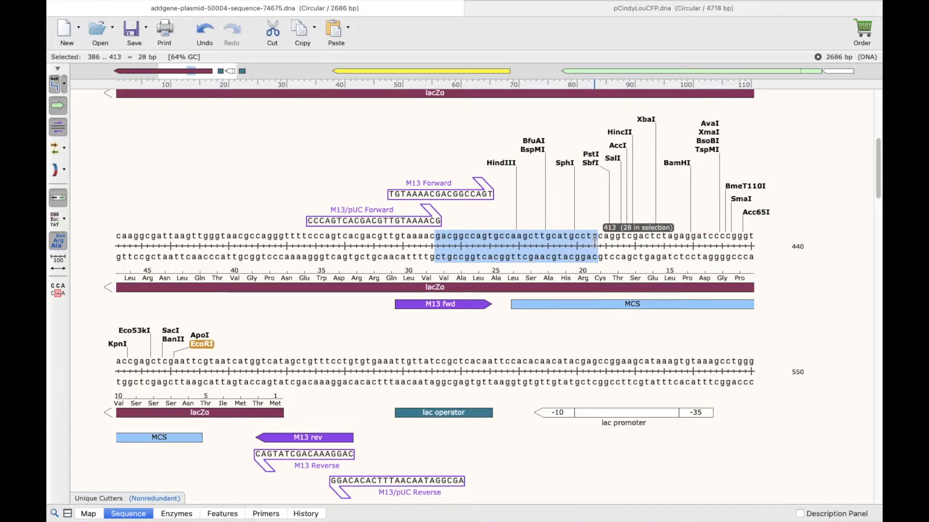
mouse_move(323, 6)
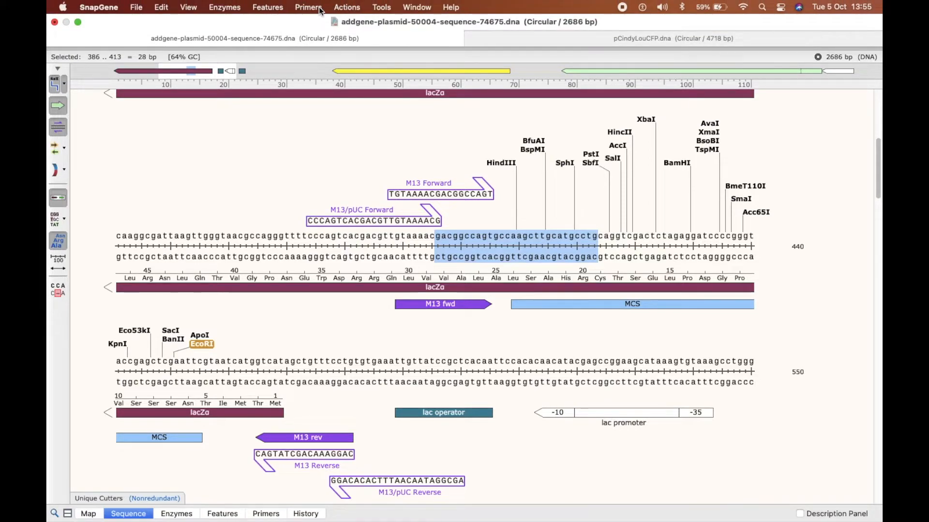
left_click(338, 7)
mouse_move(308, 7)
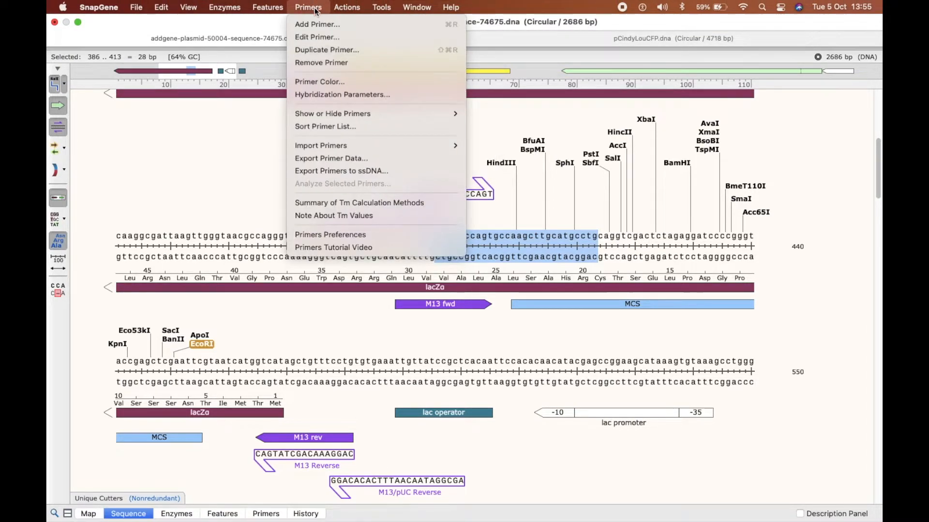
left_click(319, 23)
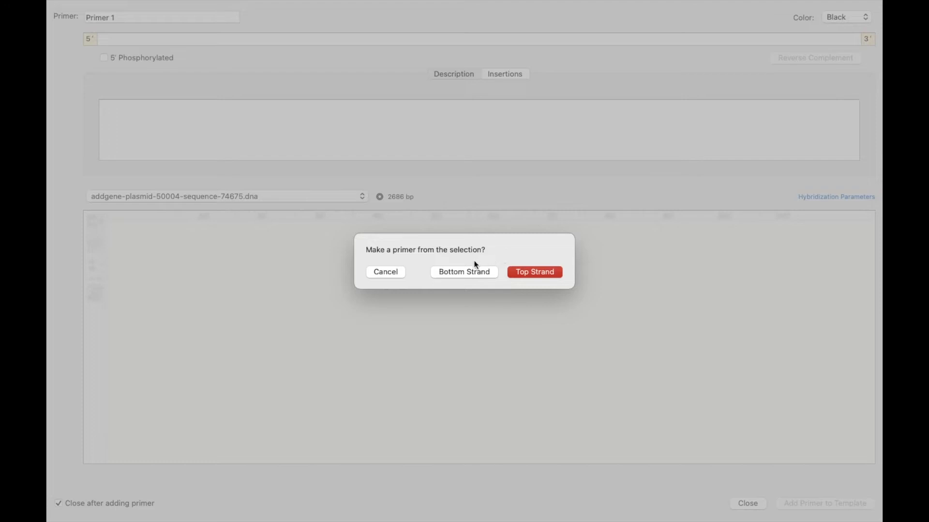
left_click(528, 270)
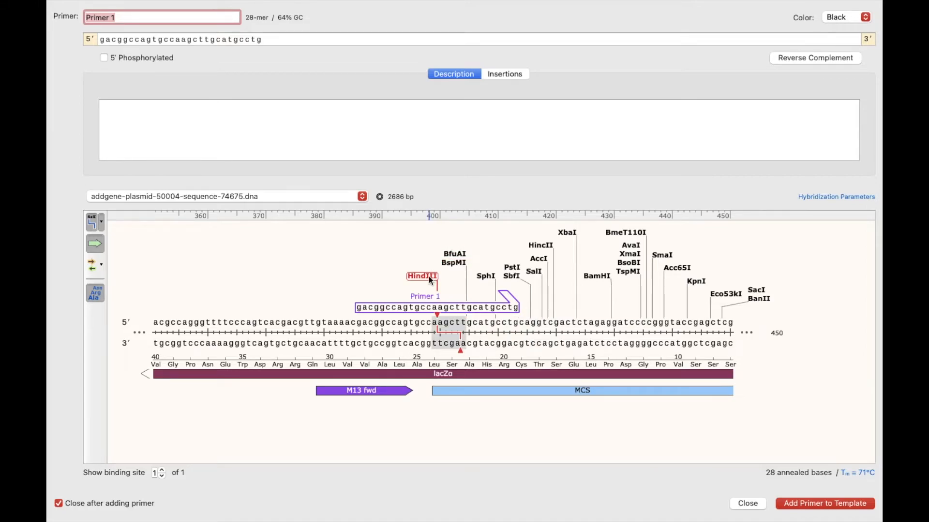
- Replace the g in the primer's HindIII sequence aagctt with T and add Primer 1 to the template
mouse_move(430, 280)
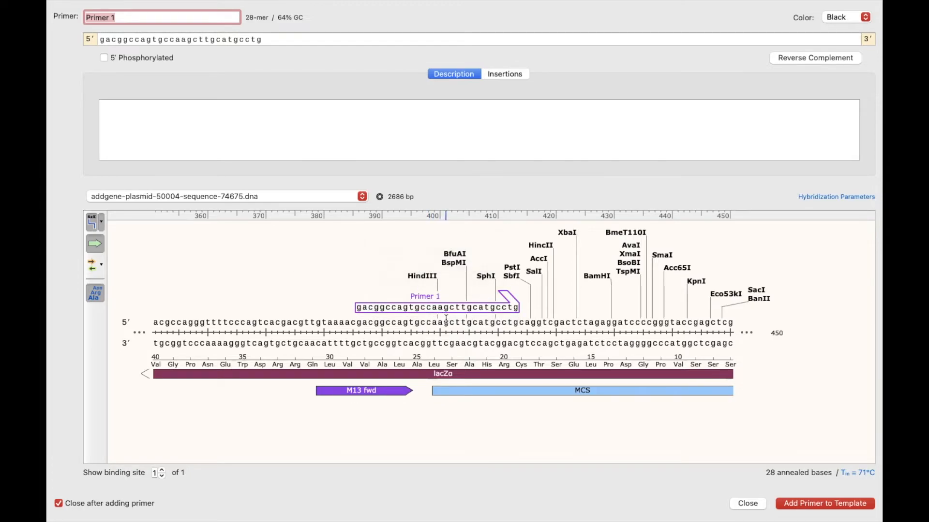
left_click(423, 277)
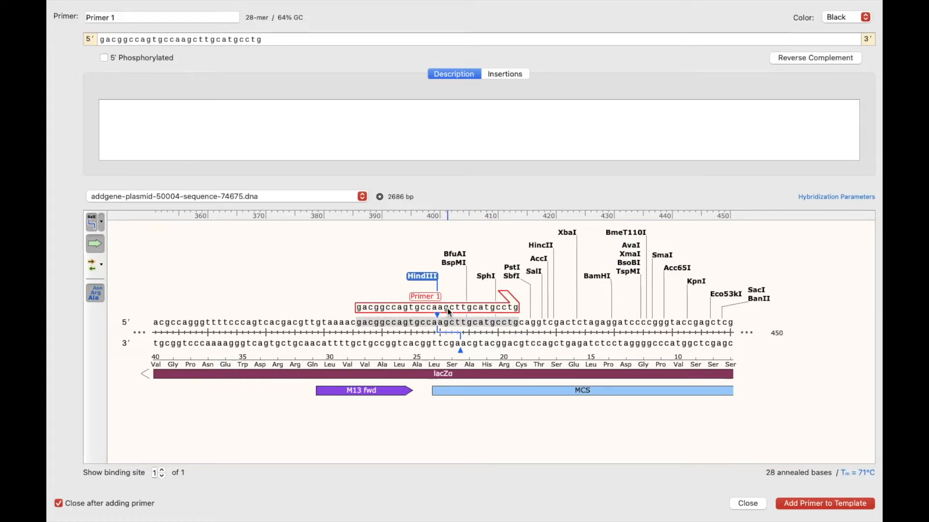
mouse_move(448, 312)
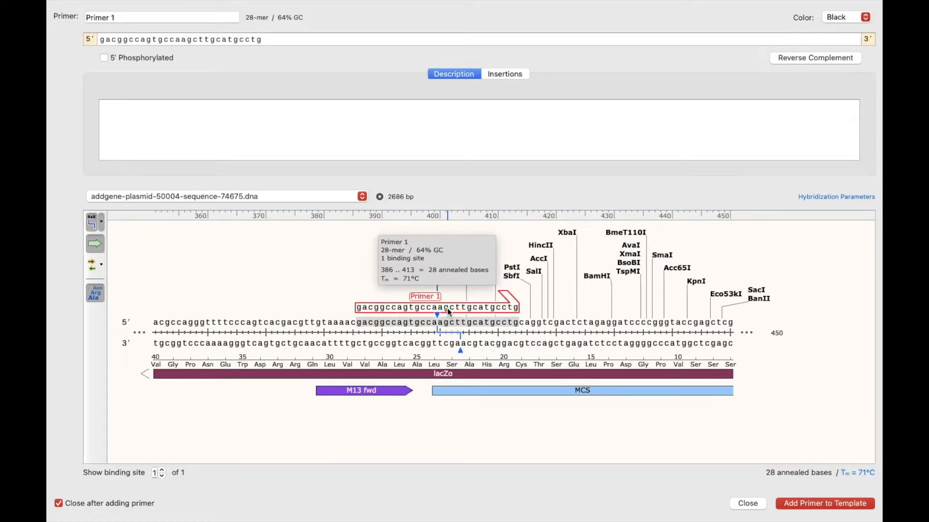
left_click(189, 39)
key("BackSpace")
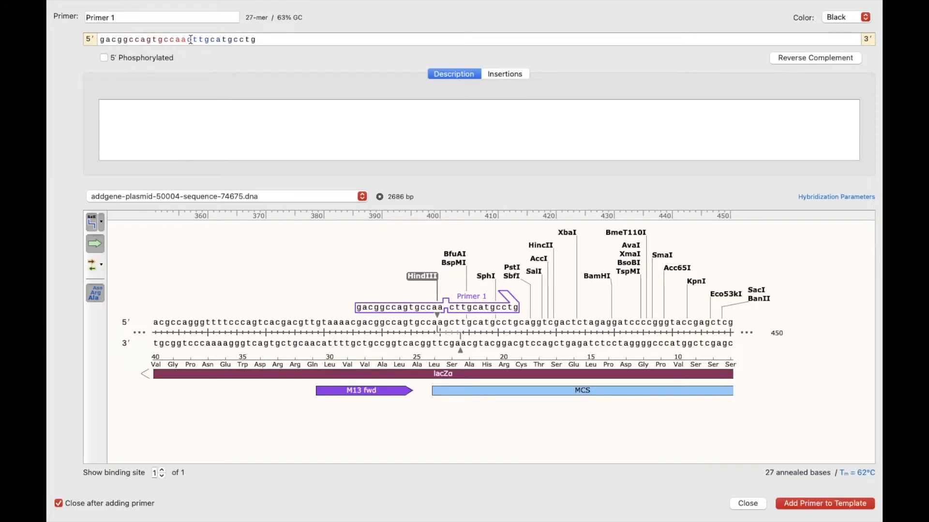
type("t")
mouse_move(441, 306)
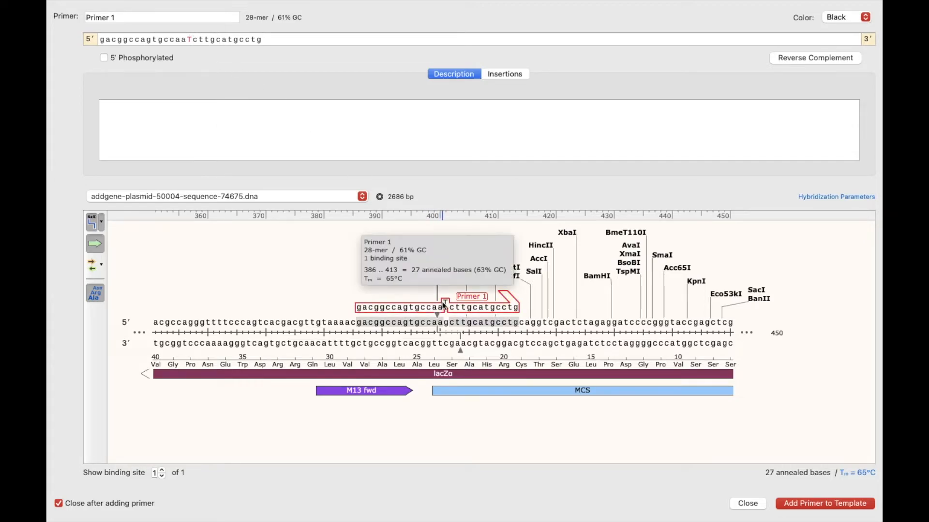
left_click(804, 503)
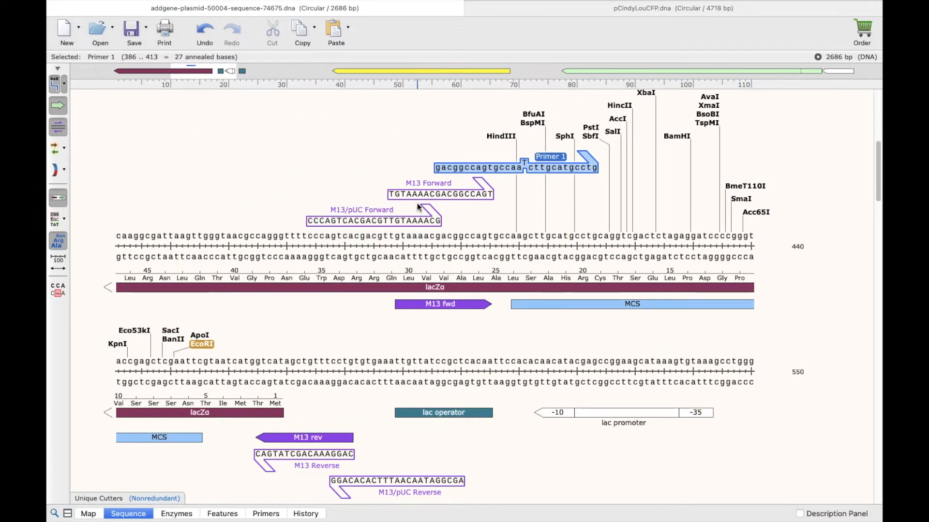
double_click(521, 167)
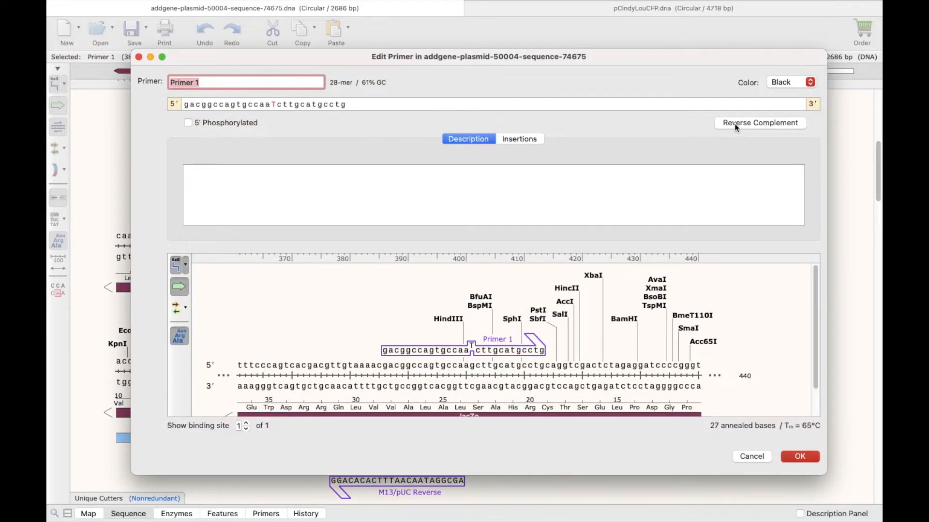
left_click(738, 456)
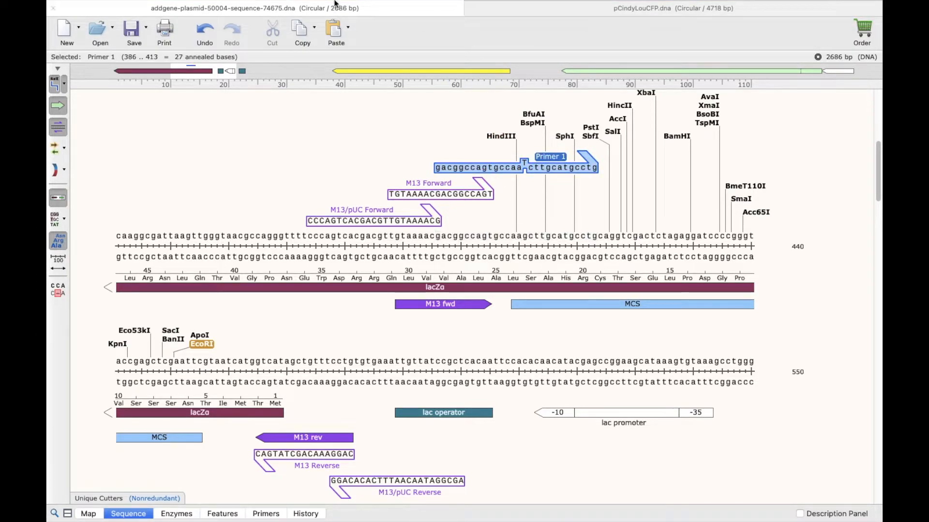
mouse_move(326, 2)
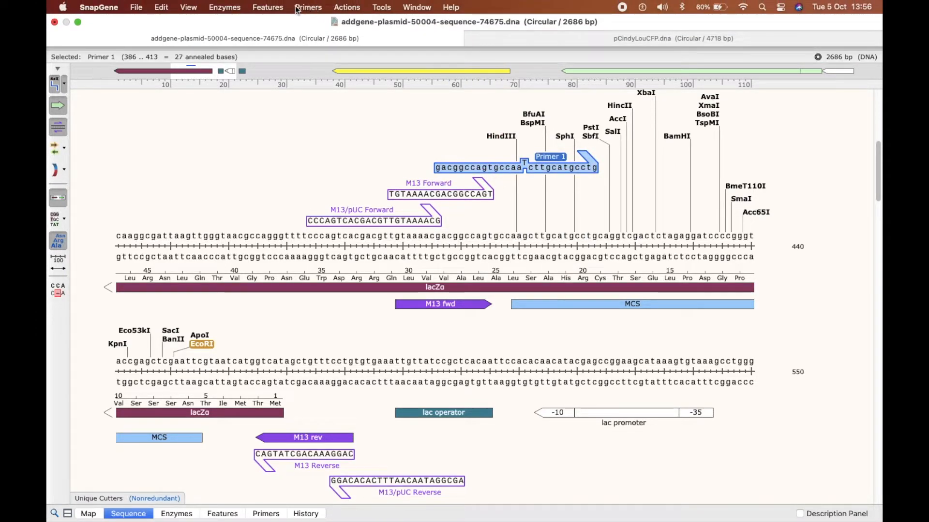
left_click(338, 7)
mouse_move(283, 7)
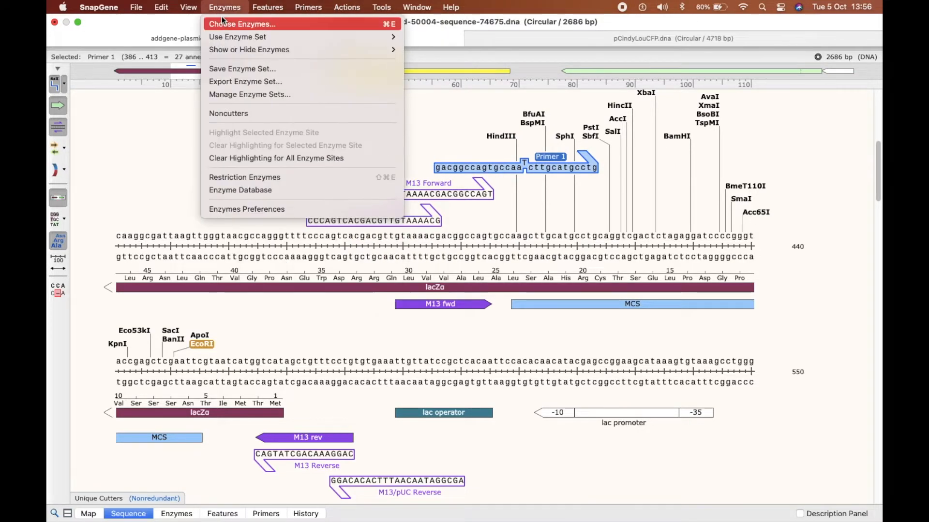
left_click(312, 26)
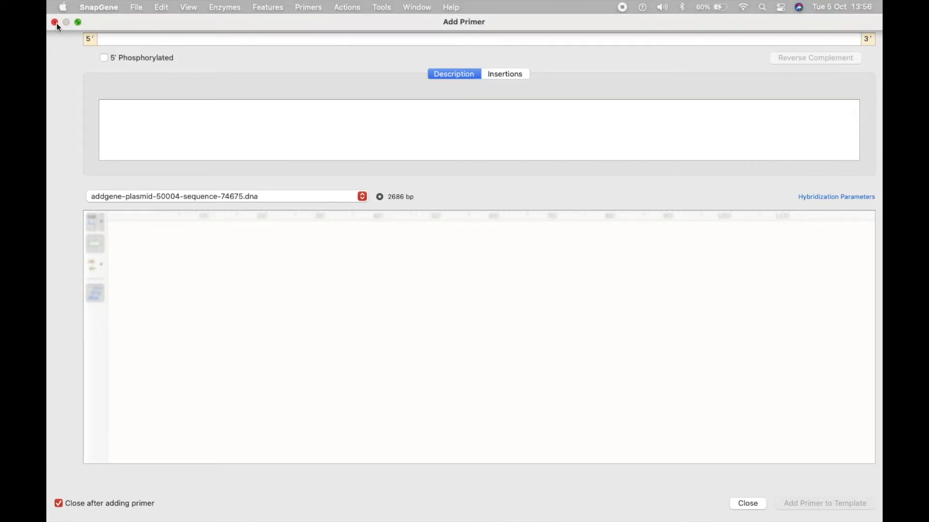
left_click(55, 23)
- Copy the full mutated sequence of Primer 1 from its primer editor and leave the primer as it is
left_click(478, 168)
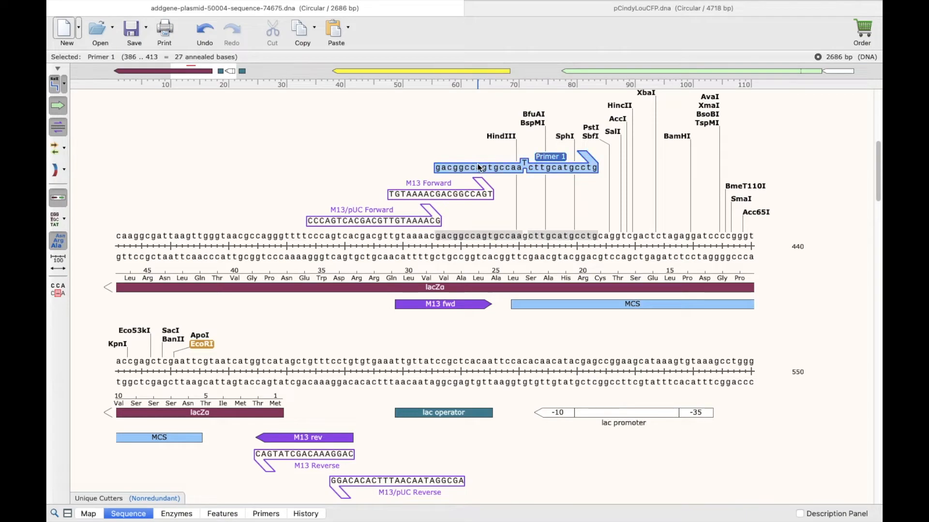
double_click(479, 167)
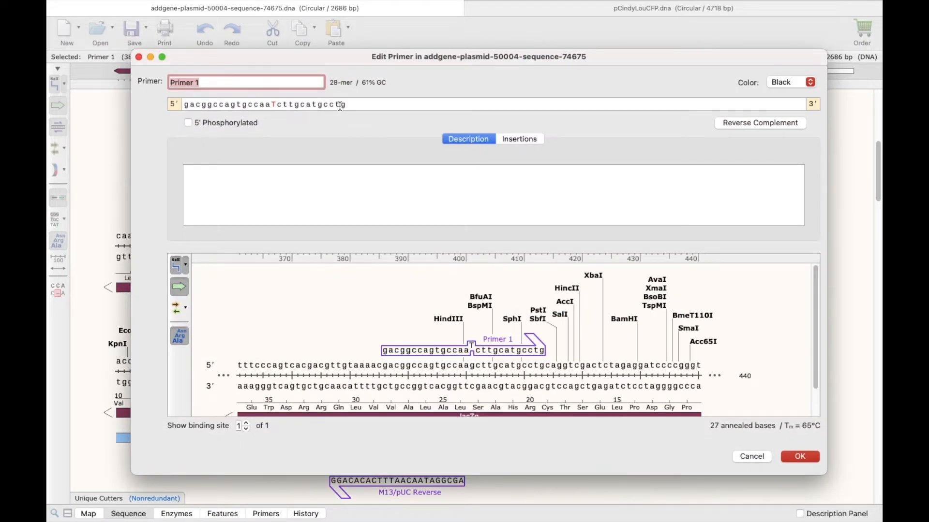
left_click(340, 105)
double_click(340, 105)
key("super+c")
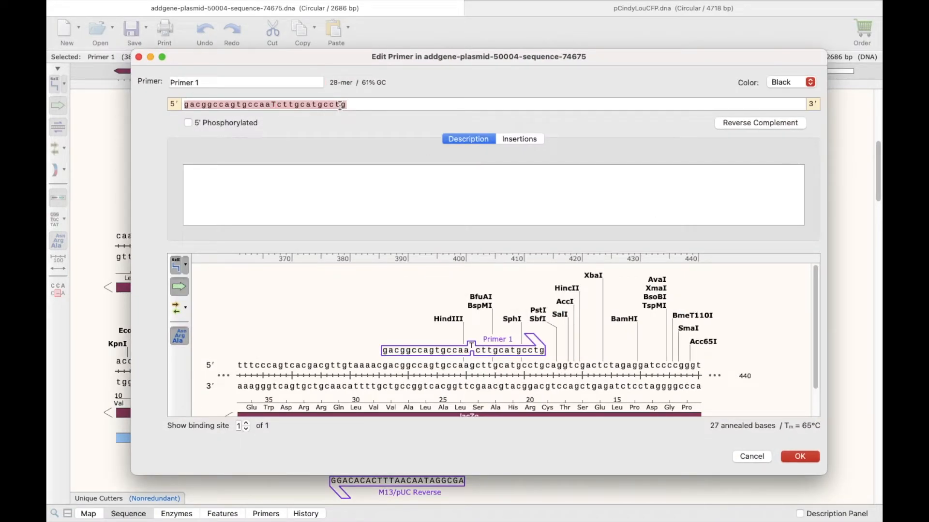
left_click(753, 457)
- Start another primer from the copied Primer 1 sequence and convert it to its reverse complement
left_click(309, 7)
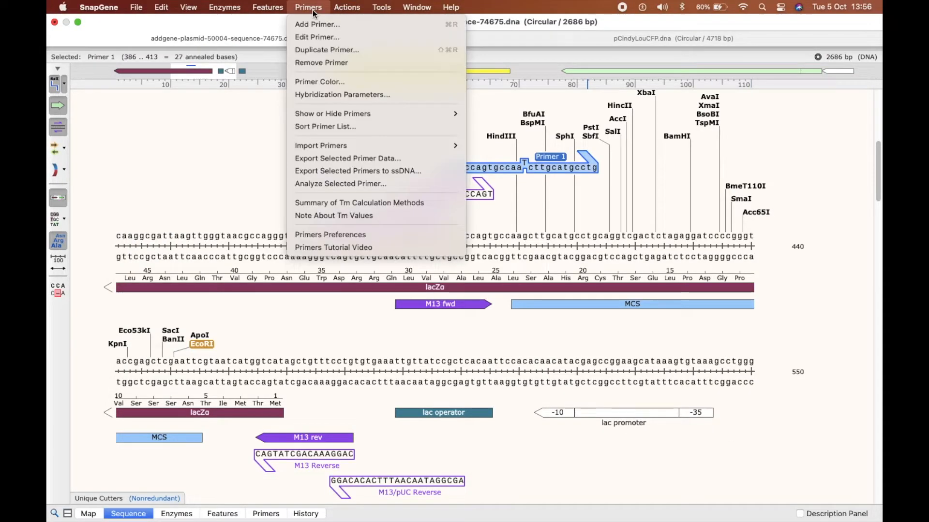
left_click(313, 24)
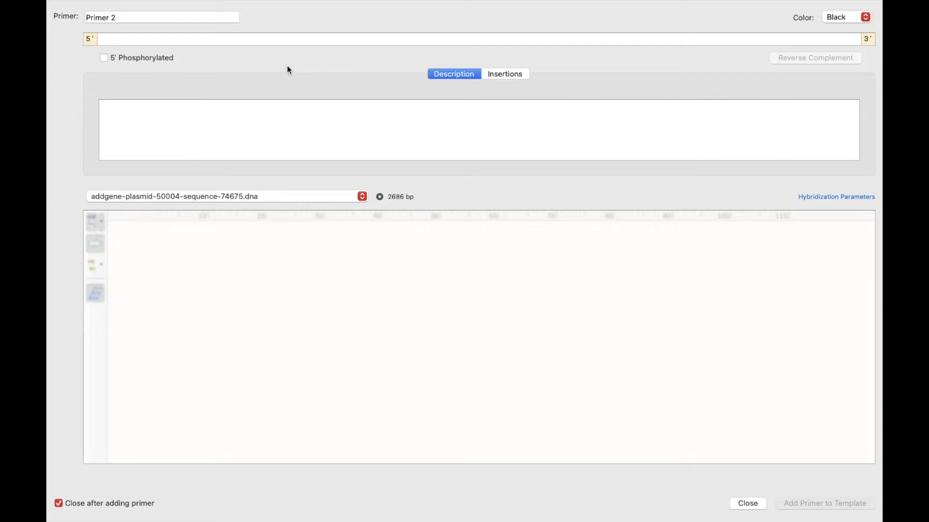
key("super+v")
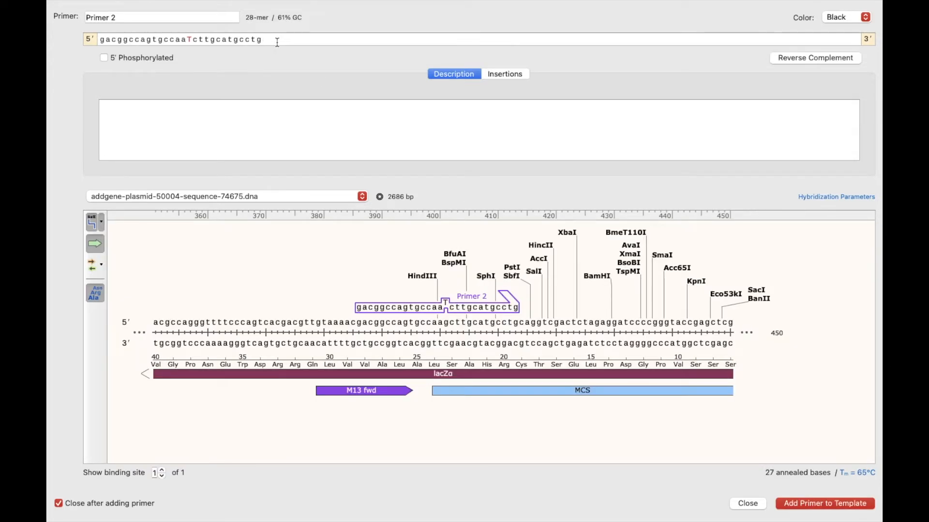
left_click(814, 58)
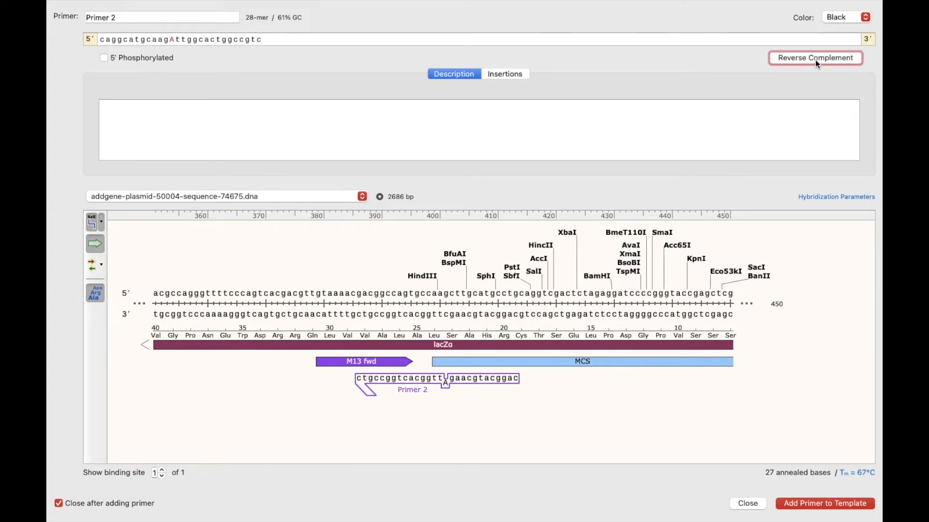
- Name the reverse primer "Rvs_Site directed mutagenesis" and add it to the template
left_click(147, 15)
type("R")
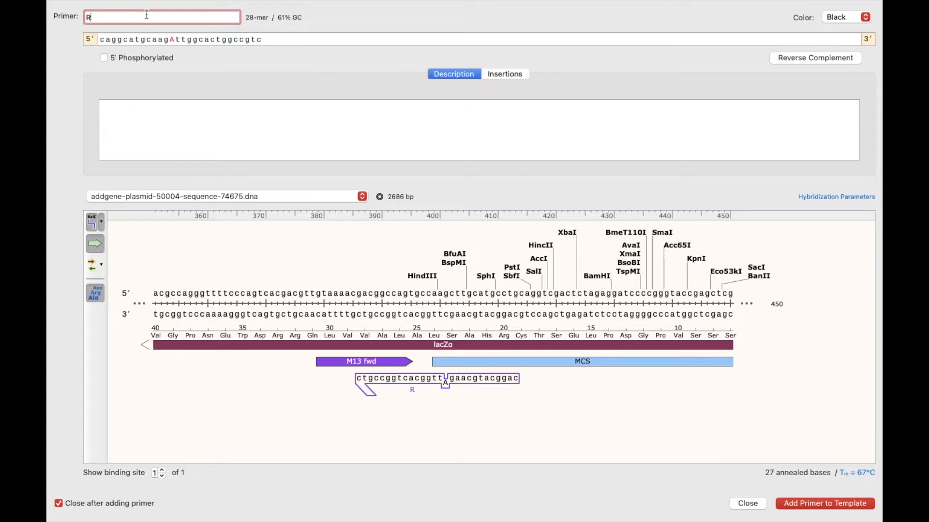
type("vs_Site directed mutagenesis")
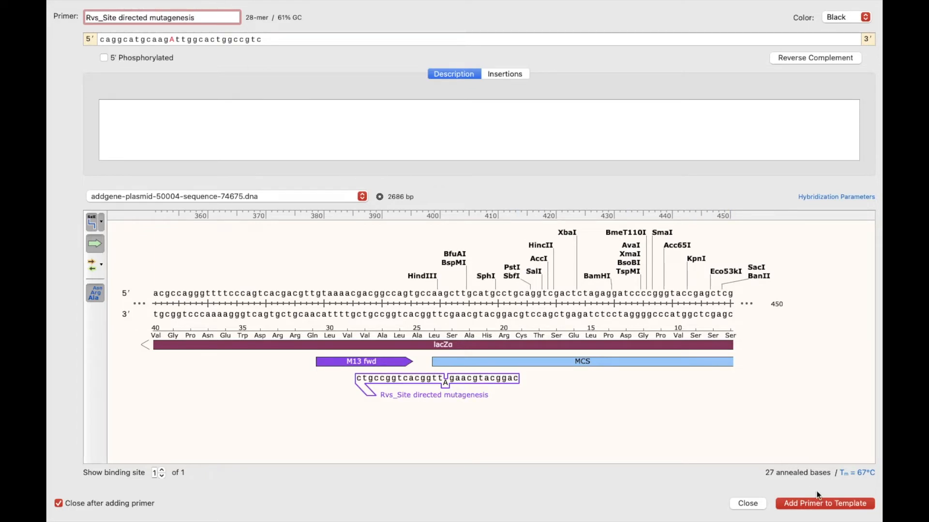
left_click(814, 504)
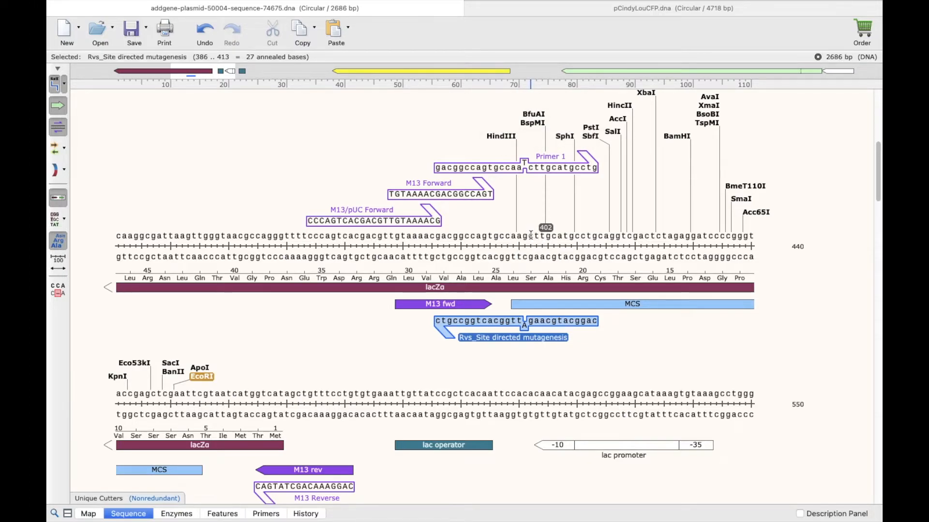
- Set up a simulated mutagenesis of the plasmid with Rvs_Site directed mutagenesis as the mutagenic primer
mouse_move(287, 4)
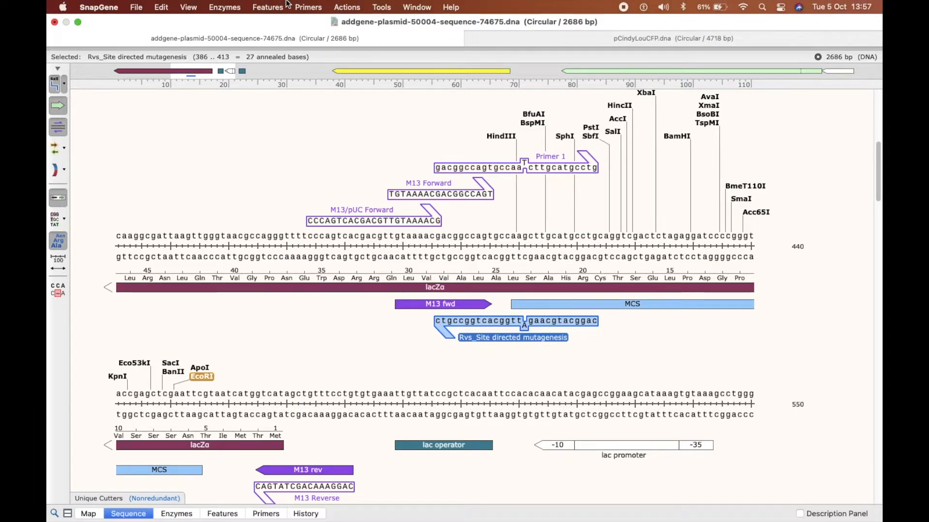
left_click(381, 7)
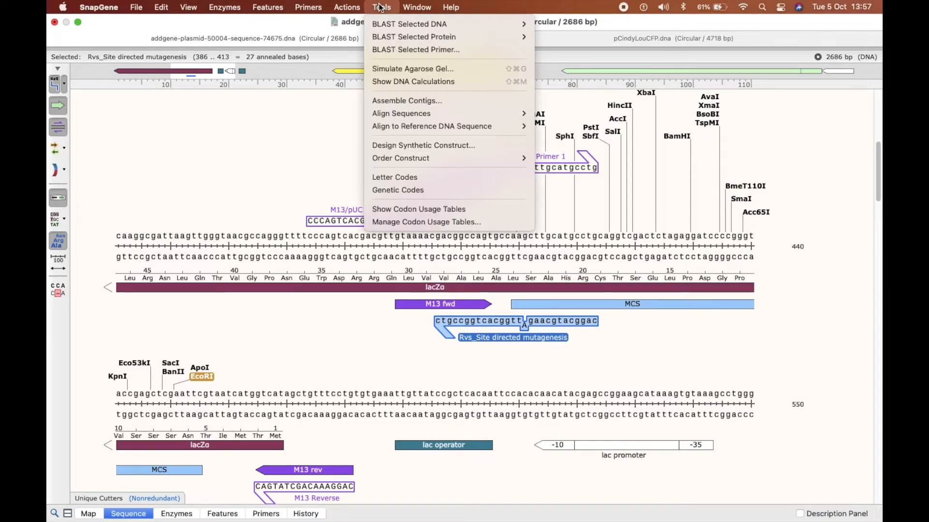
mouse_move(346, 7)
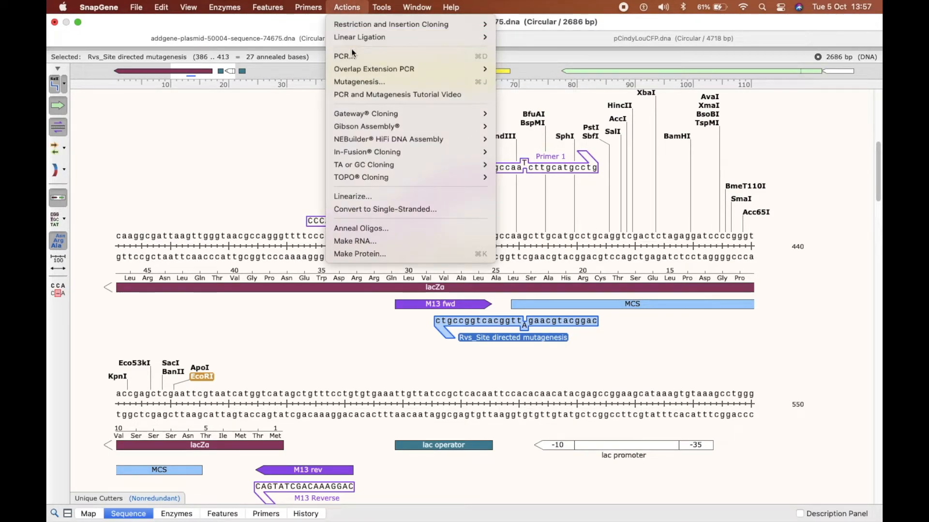
left_click(361, 81)
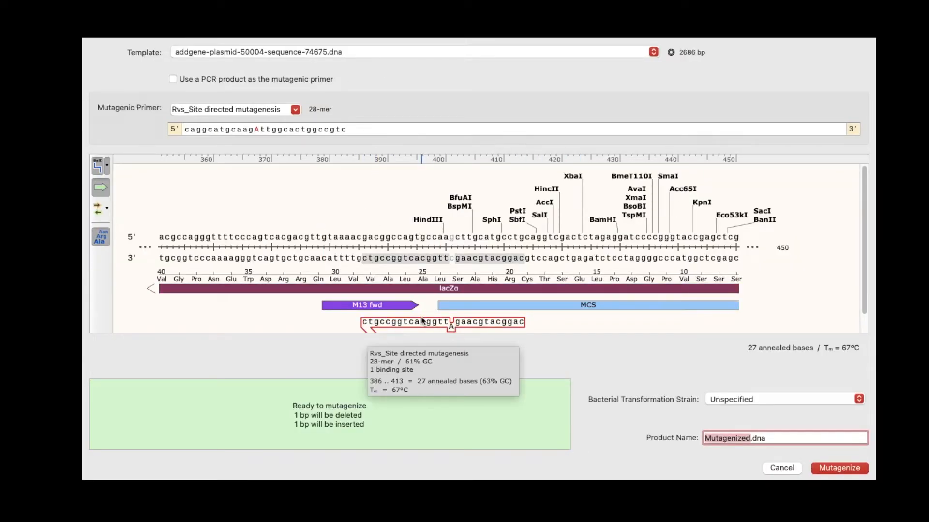
scroll(399, 273, "down", 1)
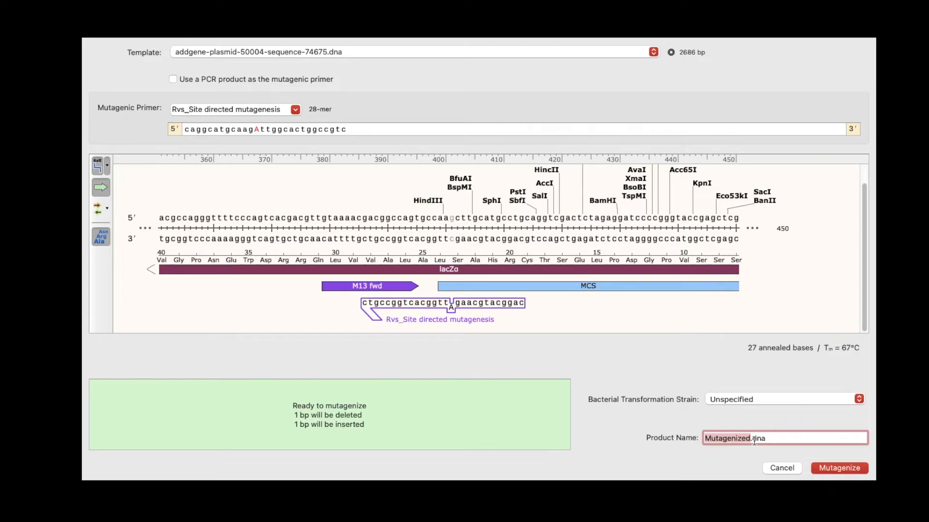
- Name the mutagenesis product pcu18-HINDIII and mutagenize the plasmid
type("pcu18")
key("Delete")
type("_")
key("BackSpace")
type("0")
key("BackSpace")
type("-HINDIII")
left_click(823, 468)
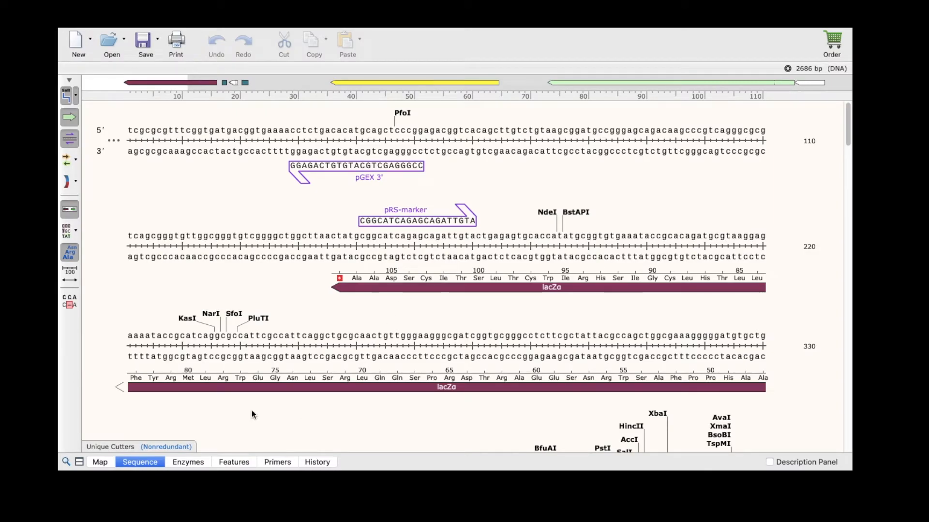
- Display the circular map of pcu18-HINDIII and enlarge its window to full screen
left_click(100, 462)
mouse_move(125, 4)
left_click(77, 22)
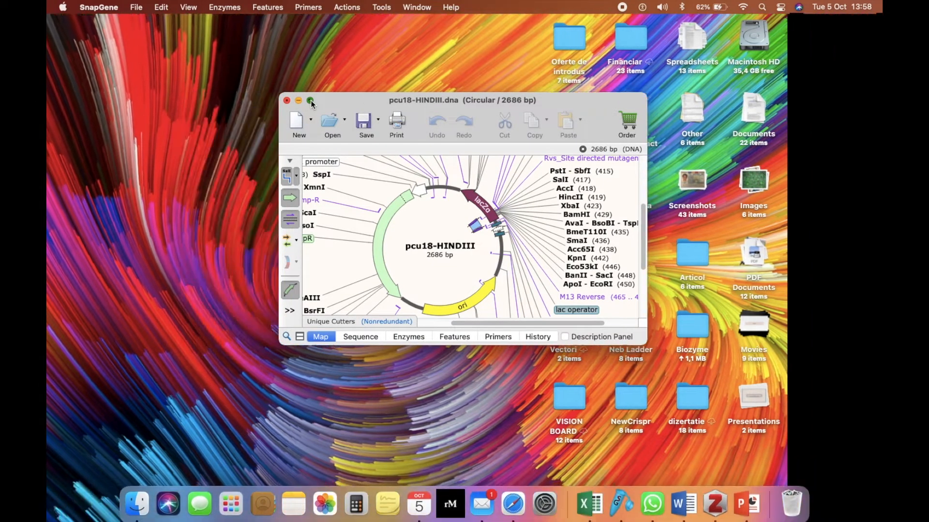
left_click(310, 100)
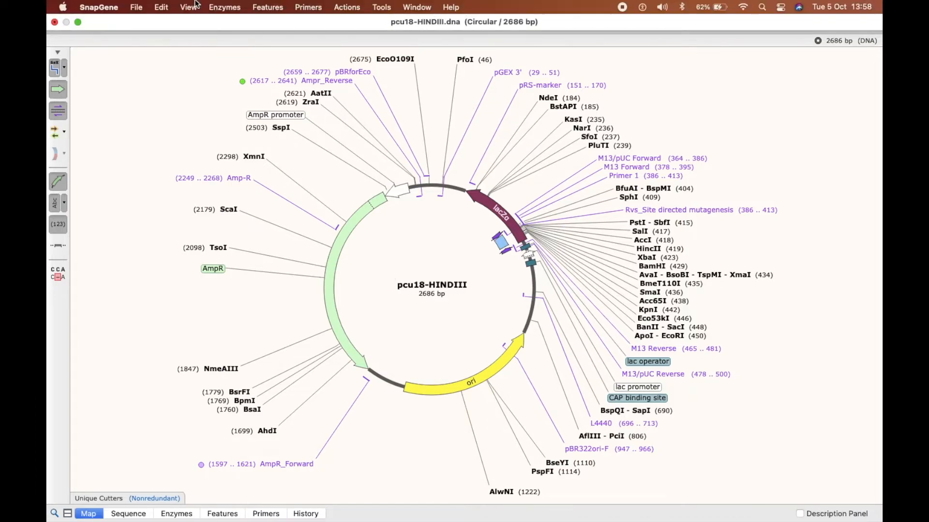
- Look up HindIII in the enzyme list of pcu18-HINDIII and add it to the chosen enzymes
left_click(225, 7)
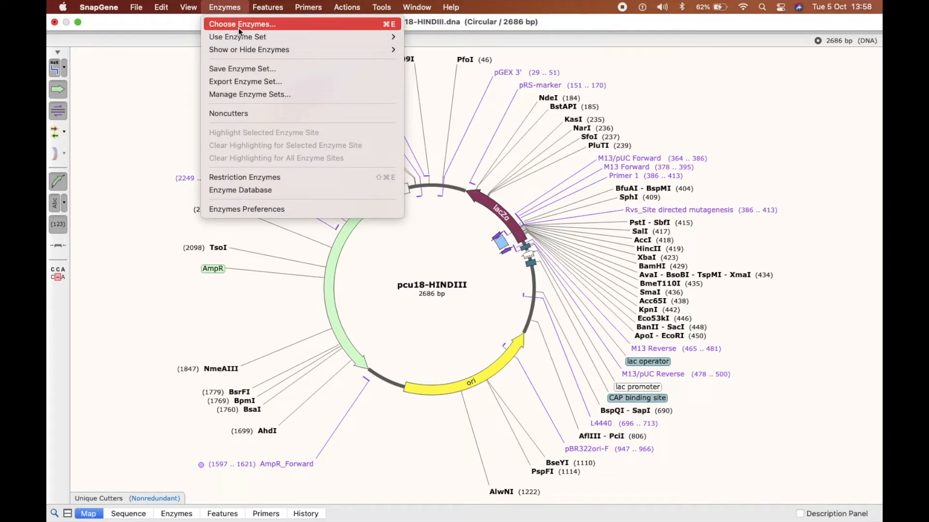
left_click(122, 385)
left_click(167, 515)
left_click(110, 459)
type("HindII")
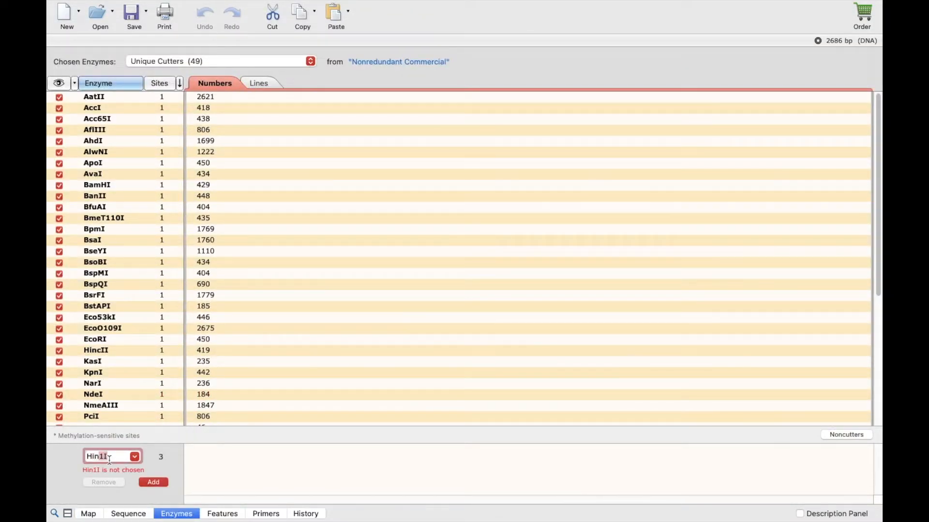
type("I")
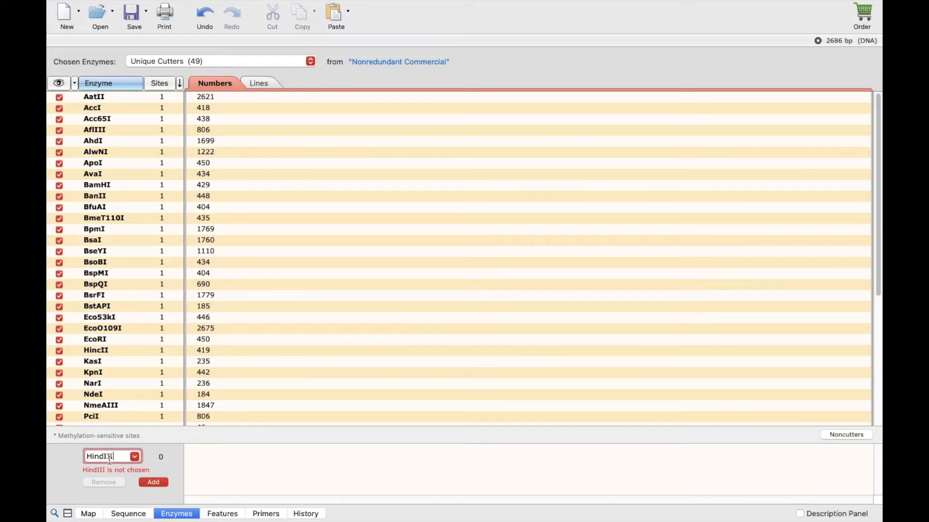
left_click(146, 479)
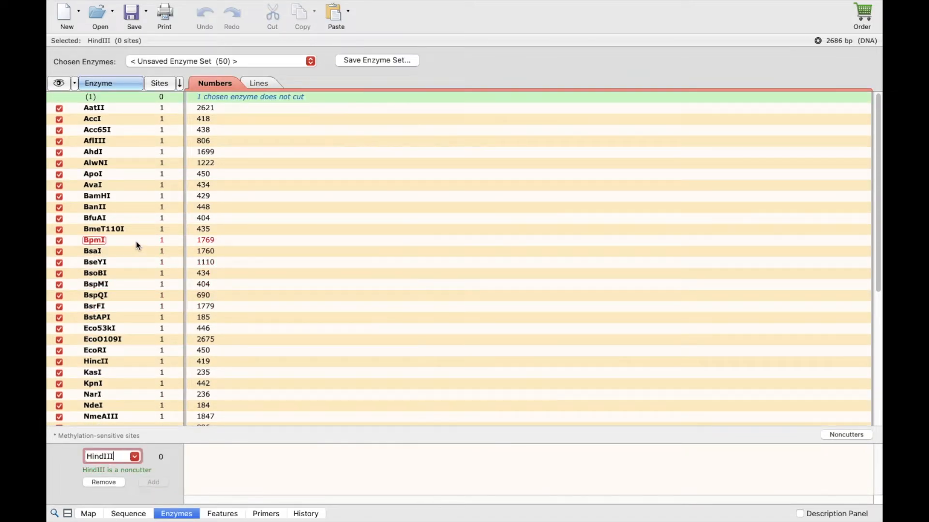
- Check the list of noncutters of pcu18-HINDIII for HindIII and return to the plasmid map
left_click(254, 98)
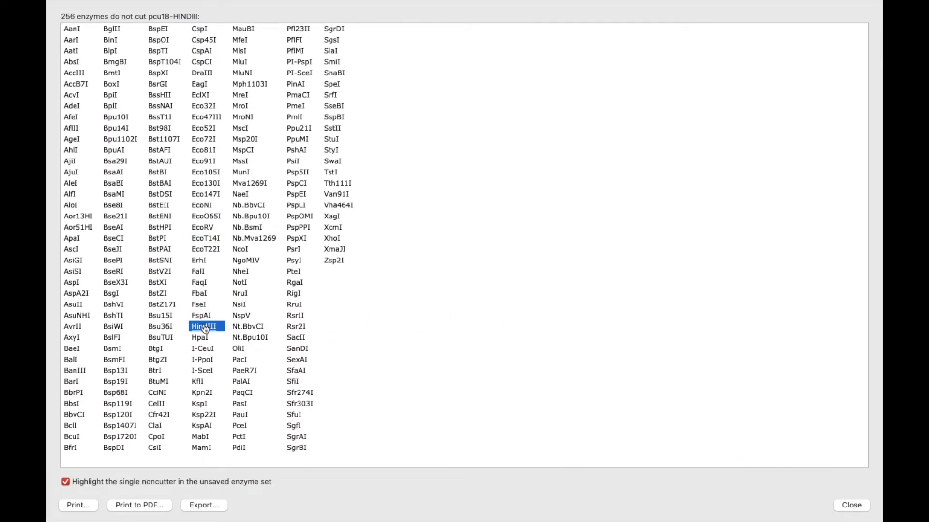
mouse_move(205, 329)
key("ctrl+Left")
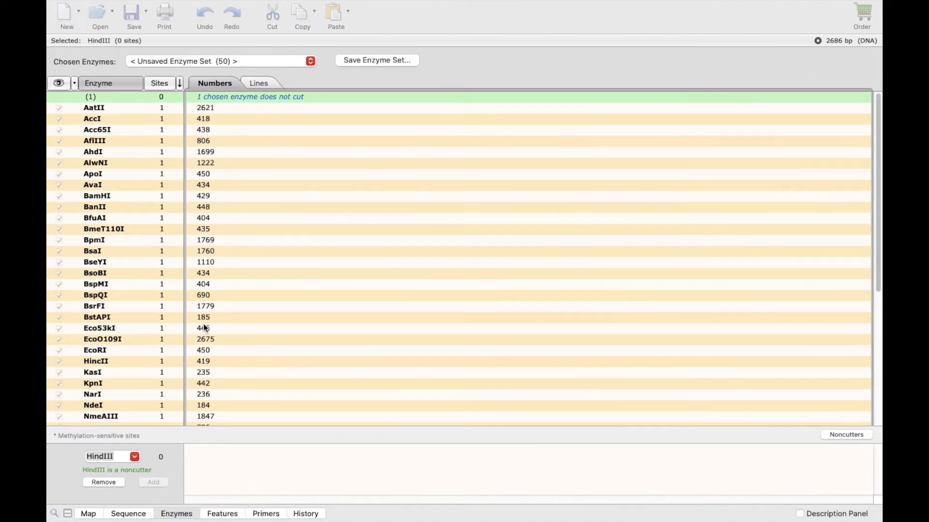
key("ctrl+Left")
key("ctrl+Right")
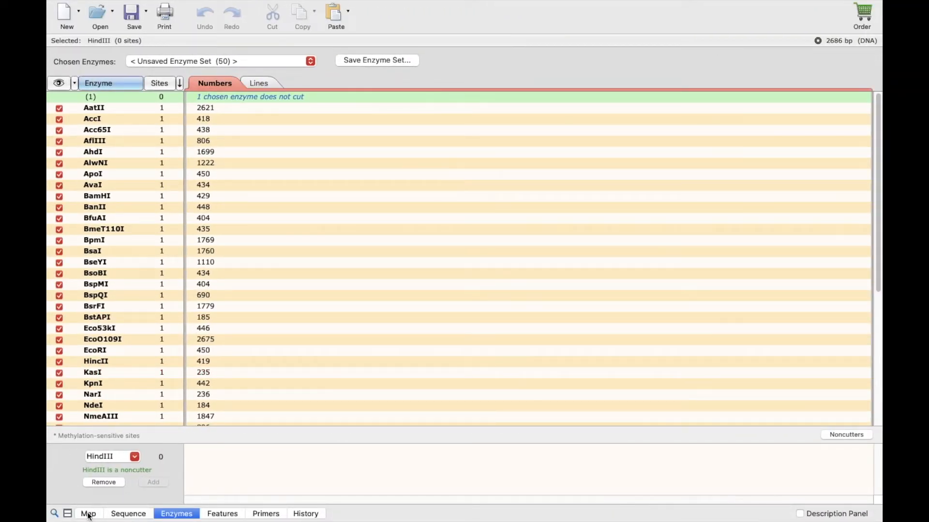
left_click(89, 514)
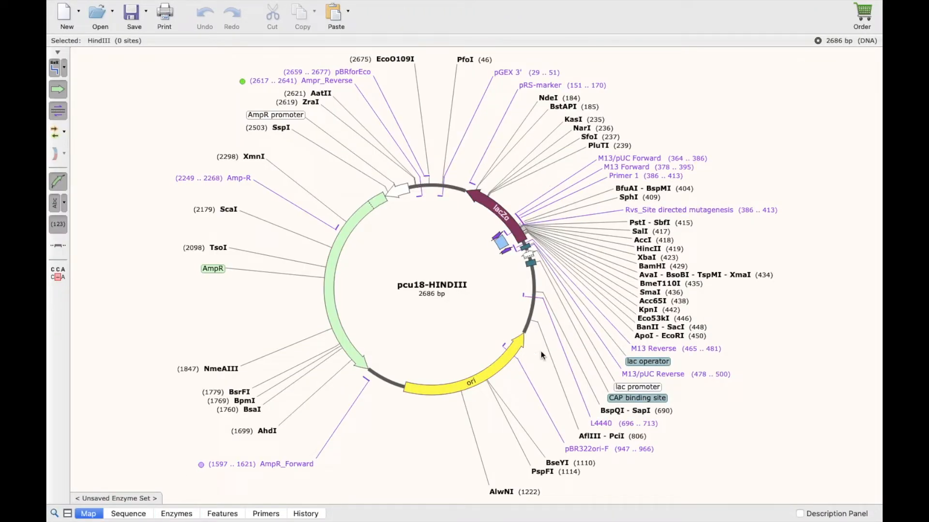
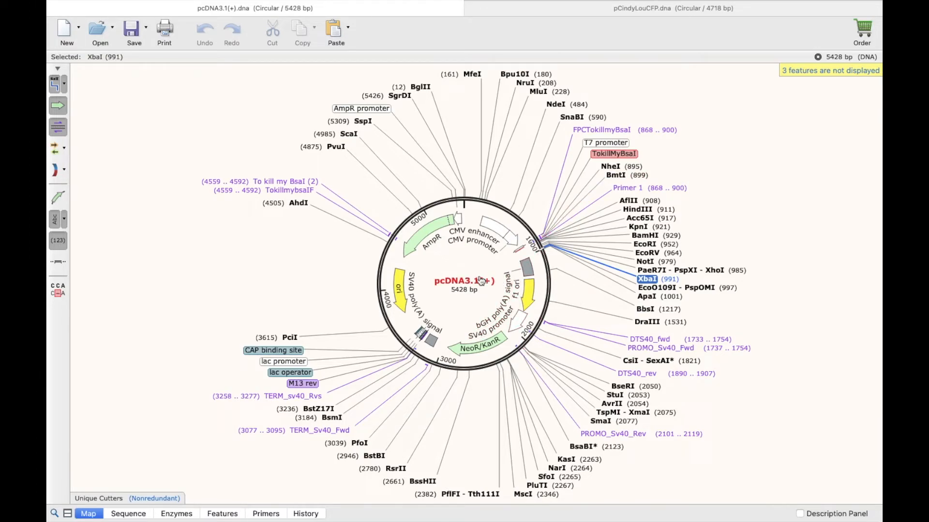
- Display the features of pcDNA3.1(+) directly on the map's circle and inspect the CMV enhancer and promoter
left_click(58, 198)
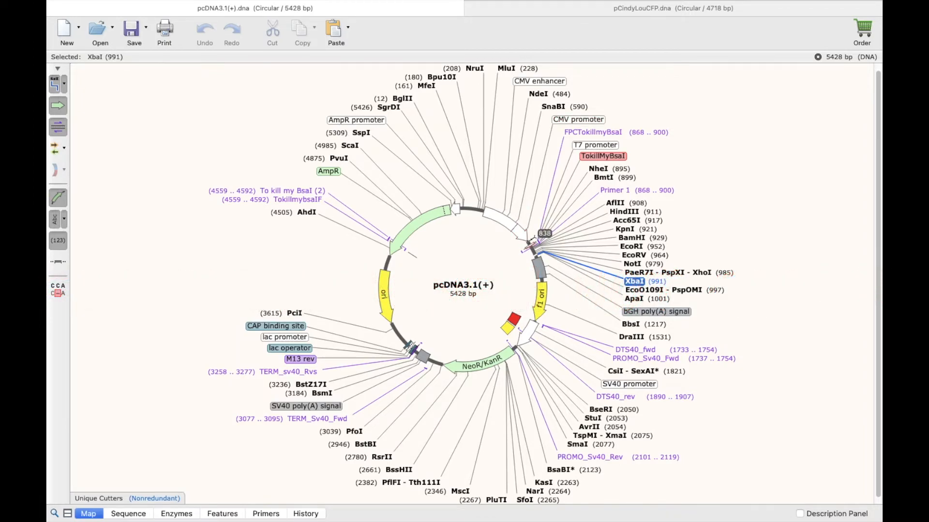
mouse_move(499, 218)
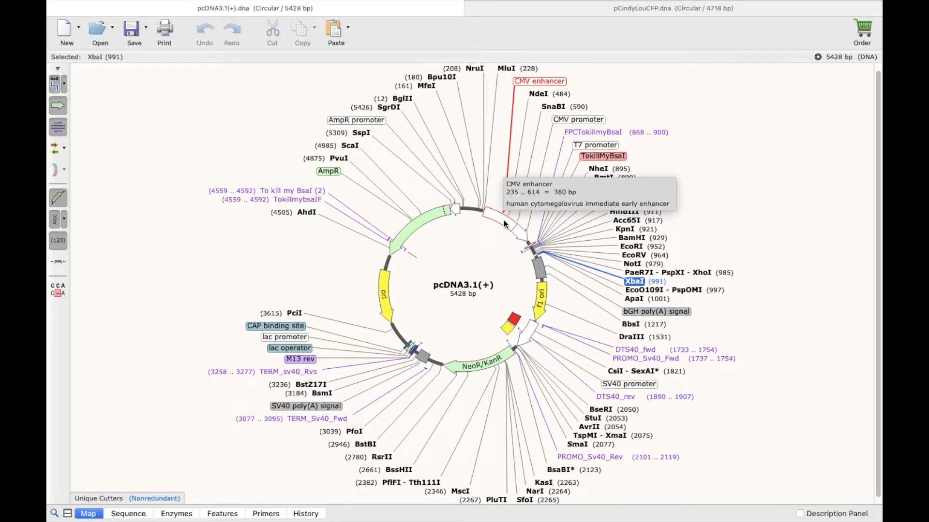
mouse_move(524, 238)
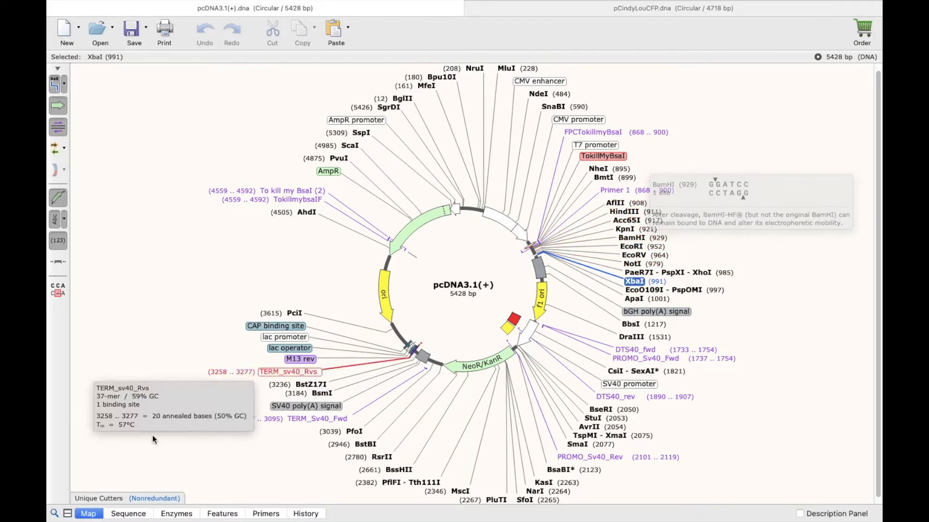
- Highlight the BamHI and XbaI enzyme sites in the pcDNA3.1(+) sequence
left_click(128, 513)
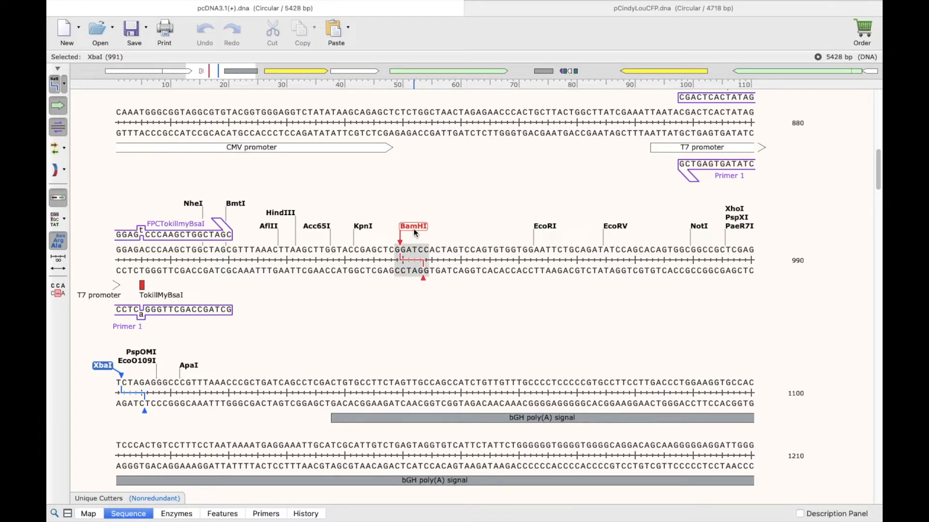
left_click(414, 228)
right_click(413, 229)
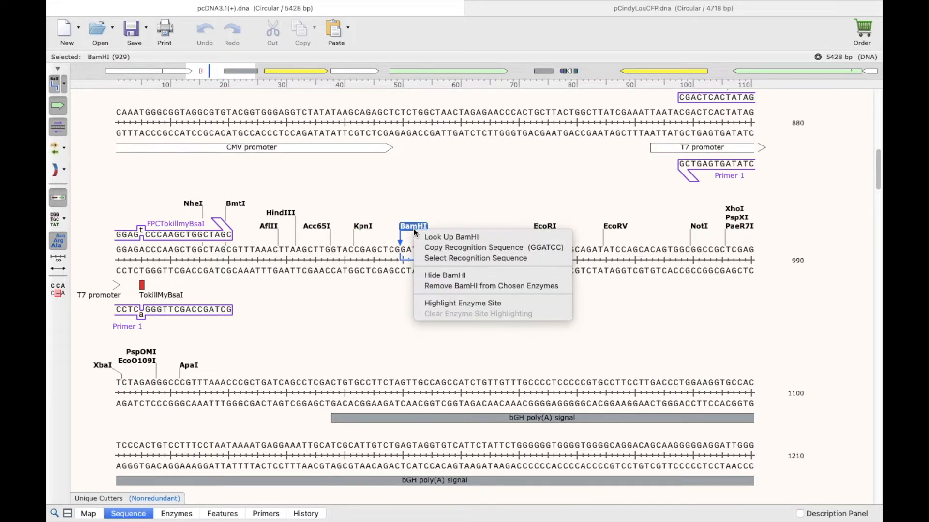
left_click(443, 303)
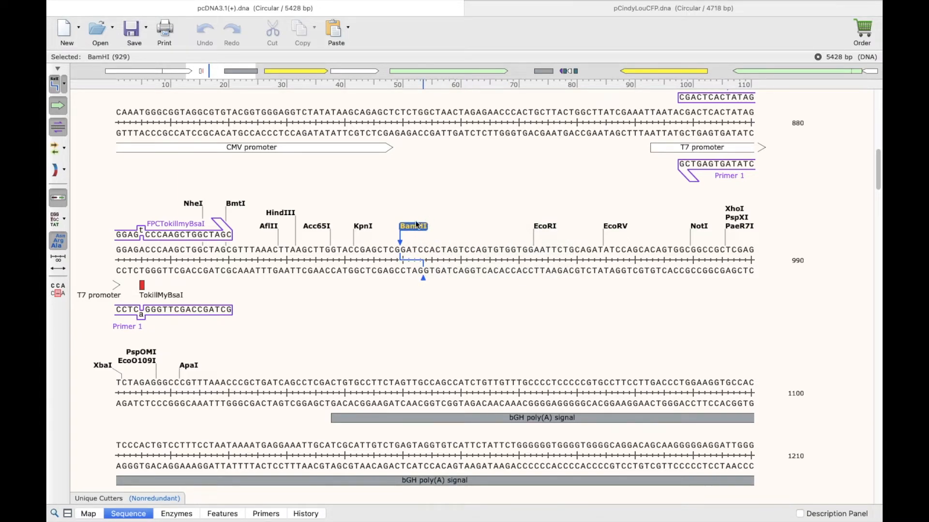
left_click(106, 367)
right_click(105, 367)
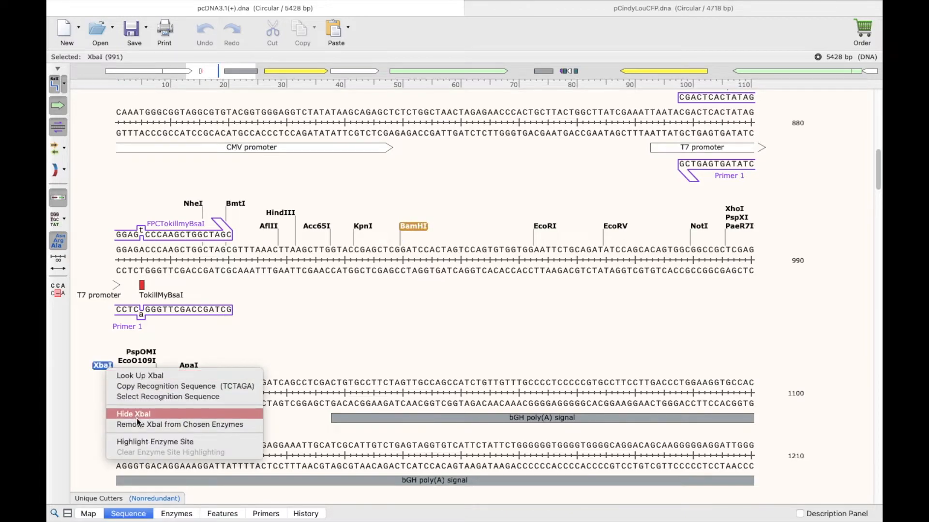
left_click(147, 439)
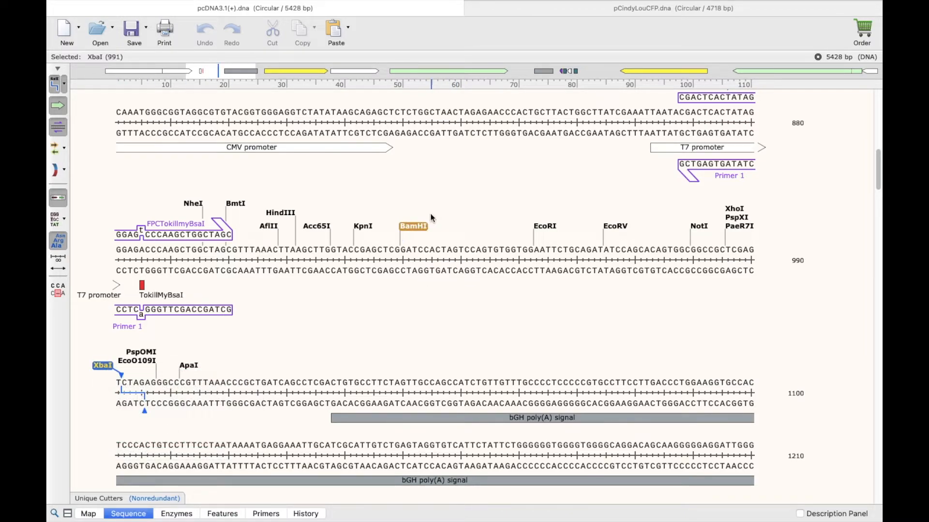
- Select the pcDNA3.1(+) fragment from the BamHI site to the XbaI site
mouse_move(417, 228)
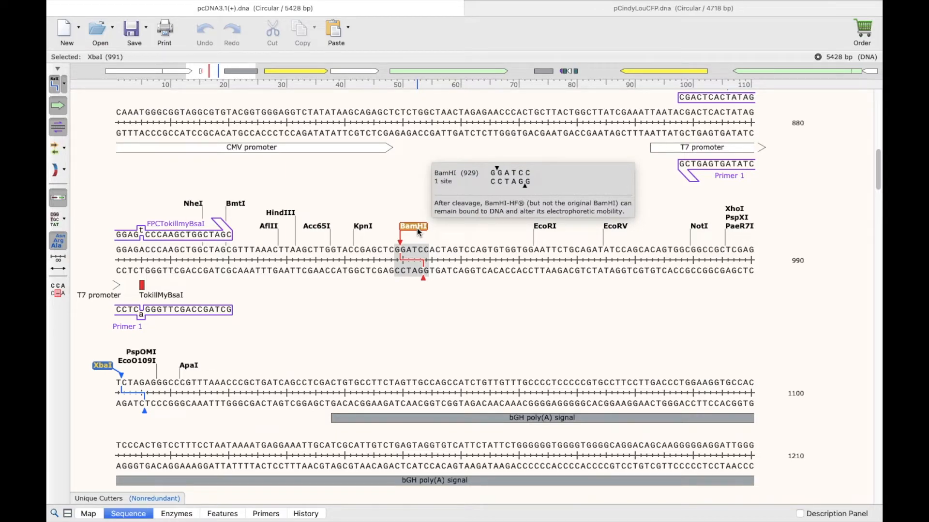
left_click(417, 228)
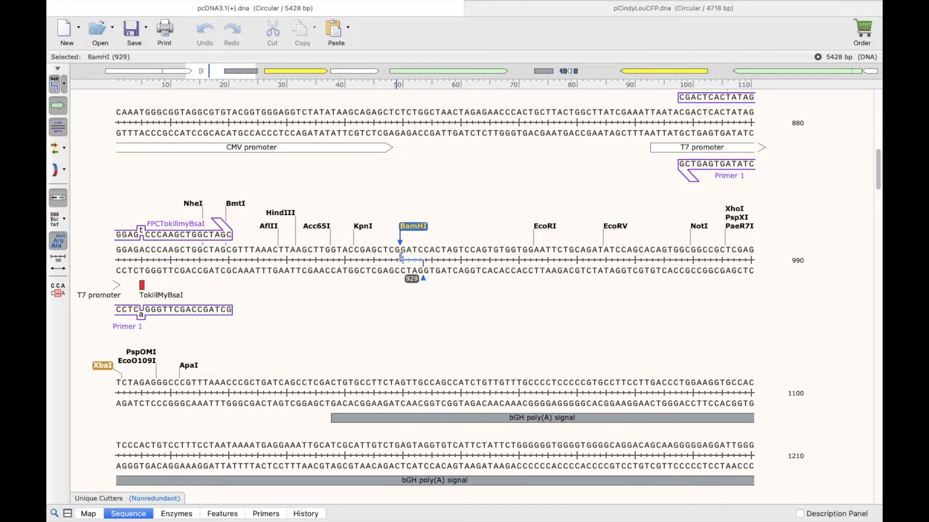
left_click(102, 365, "shift")
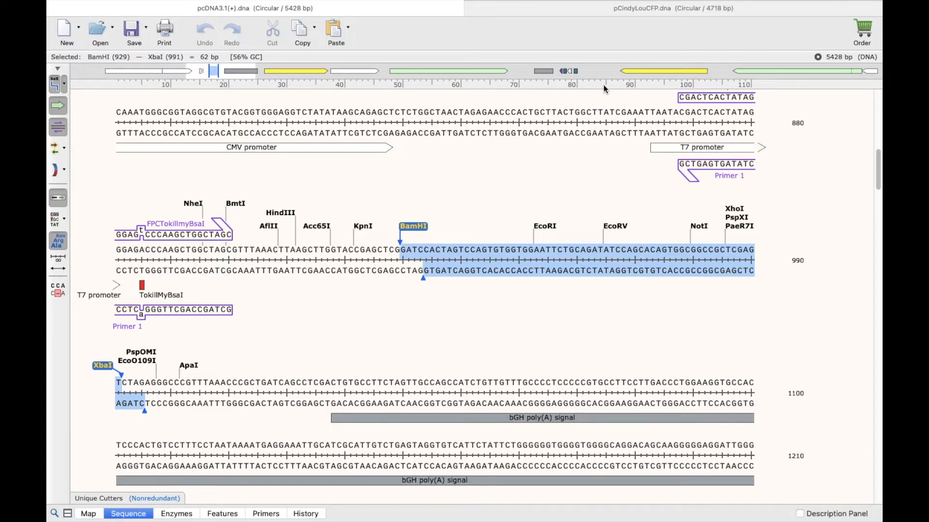
- Switch to the pCindyLouCFP map and select the CindyLouCFP feature to inspect the insert and its ends
left_click(596, 10)
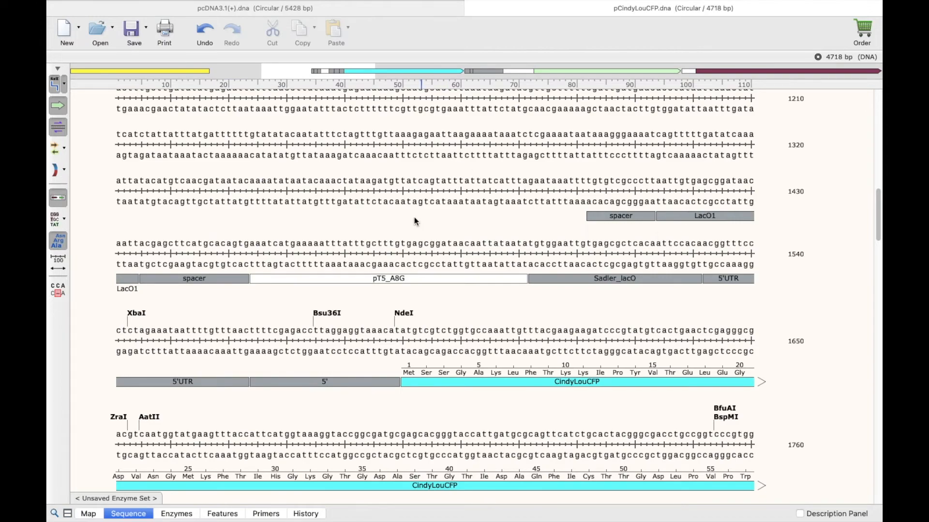
left_click(89, 514)
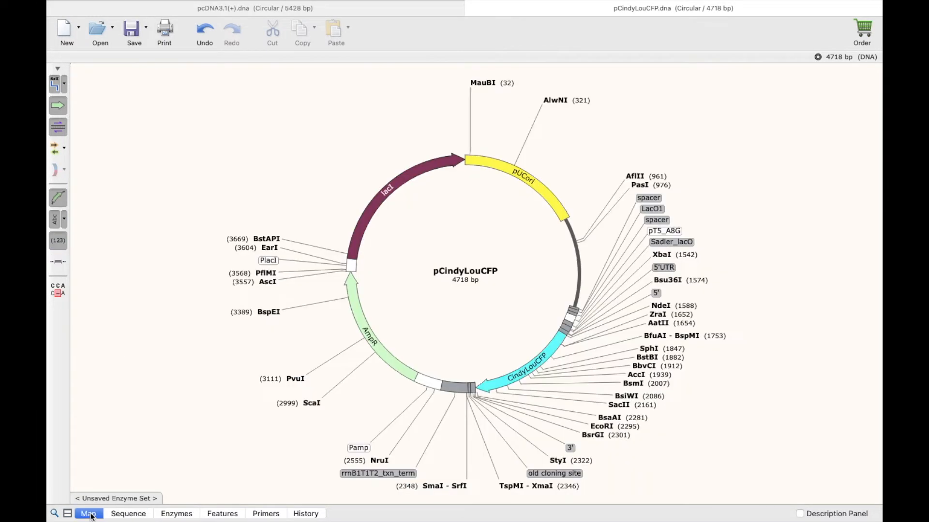
left_click(538, 364)
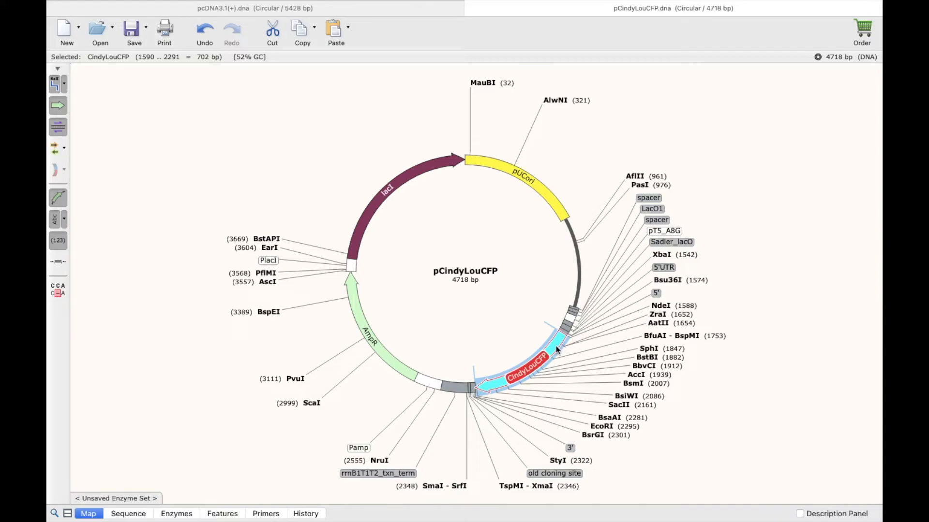
mouse_move(556, 349)
mouse_move(501, 381)
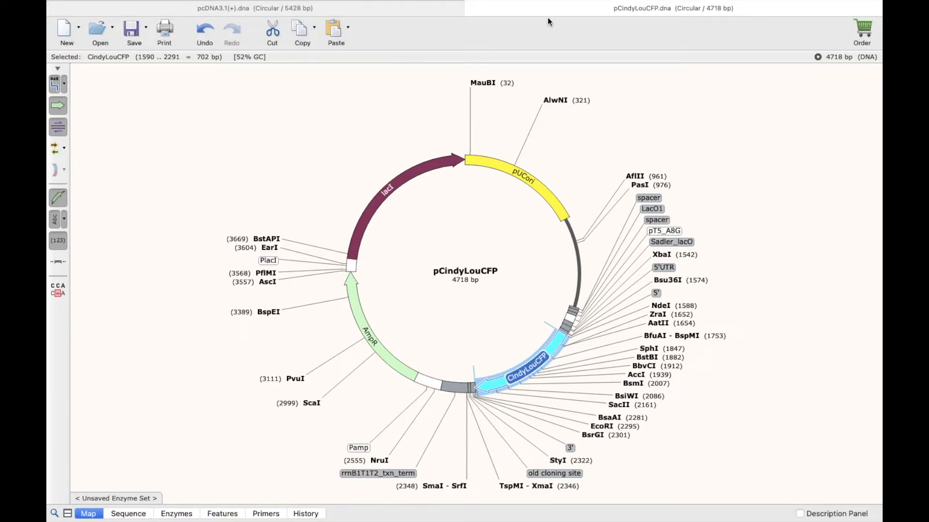
- Select bases 1581 to 1600 in the pCindyLouCFP sequence, spanning the start codon of CindyLouCFP
left_click(129, 514)
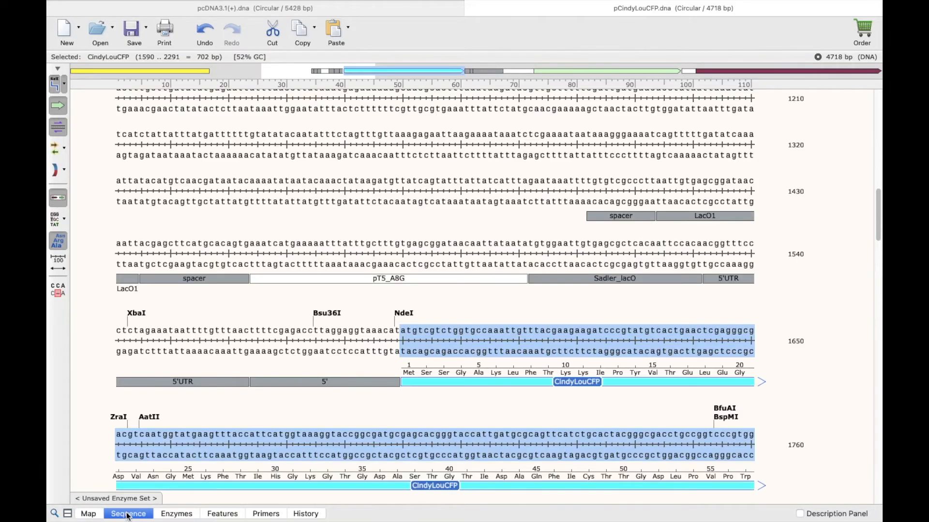
left_click(452, 341)
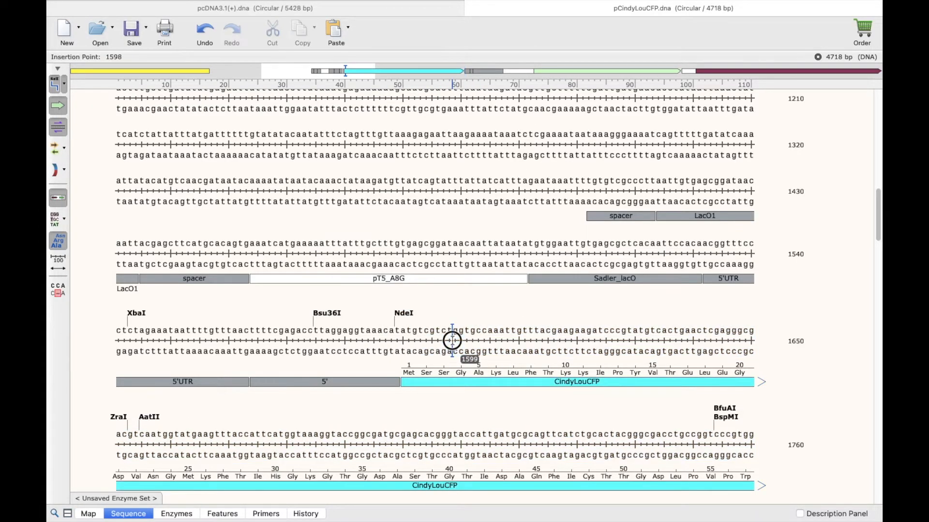
left_click(408, 373)
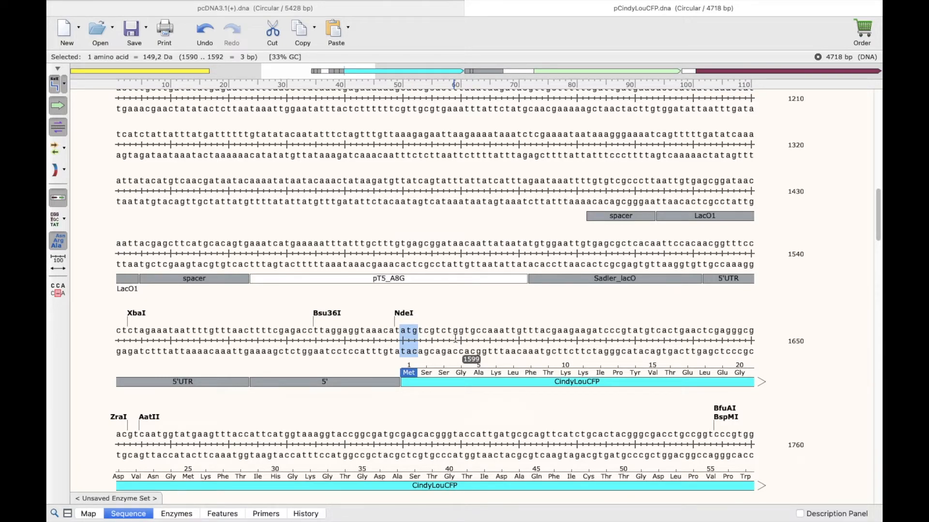
left_click_drag(461, 333, 345, 341)
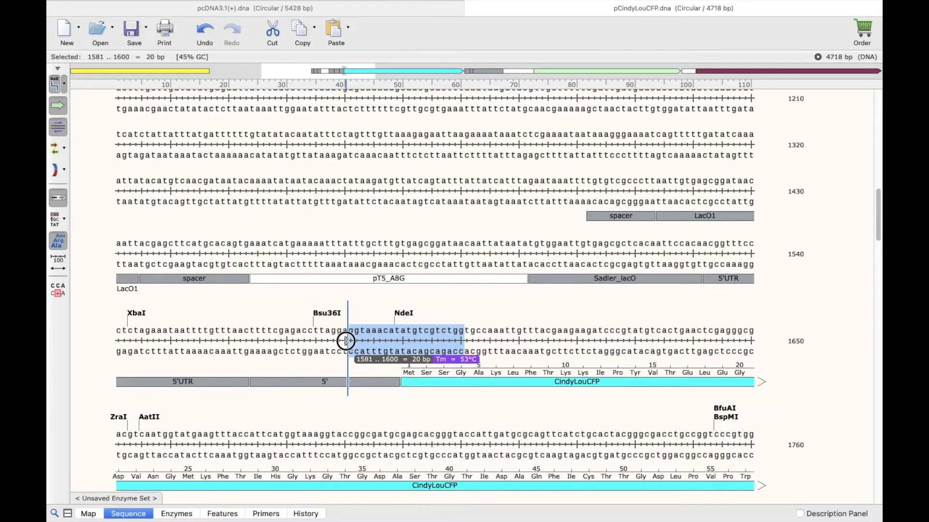
- Make a top-strand primer from the selection, name it FWD_CFP and add it to the template
mouse_move(375, 1)
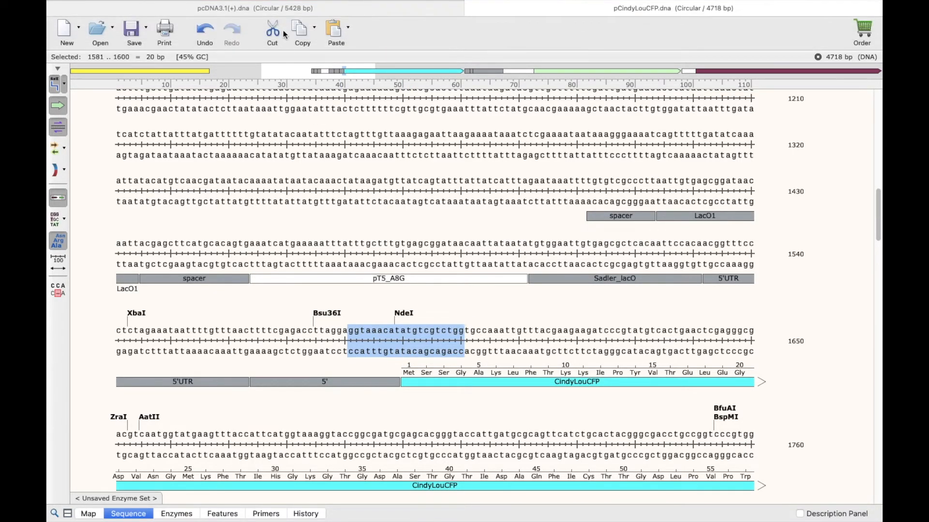
left_click(308, 7)
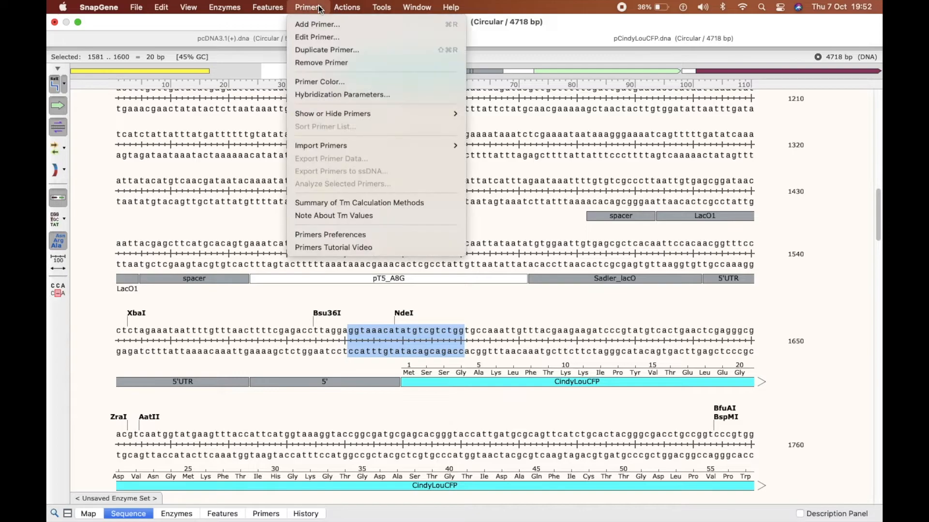
left_click(318, 24)
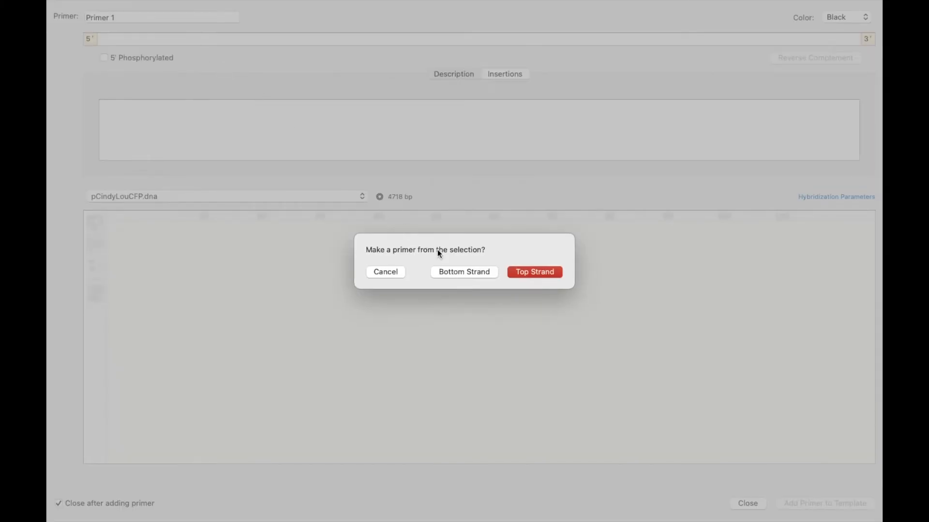
left_click(516, 270)
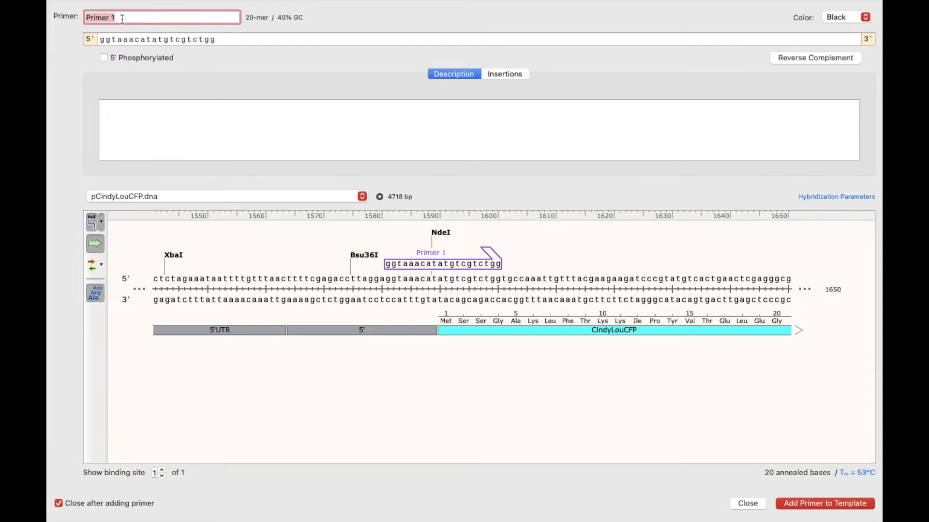
type("FWD_Cin")
key("BackSpace")
key("BackSpace")
type("FP")
key("Return")
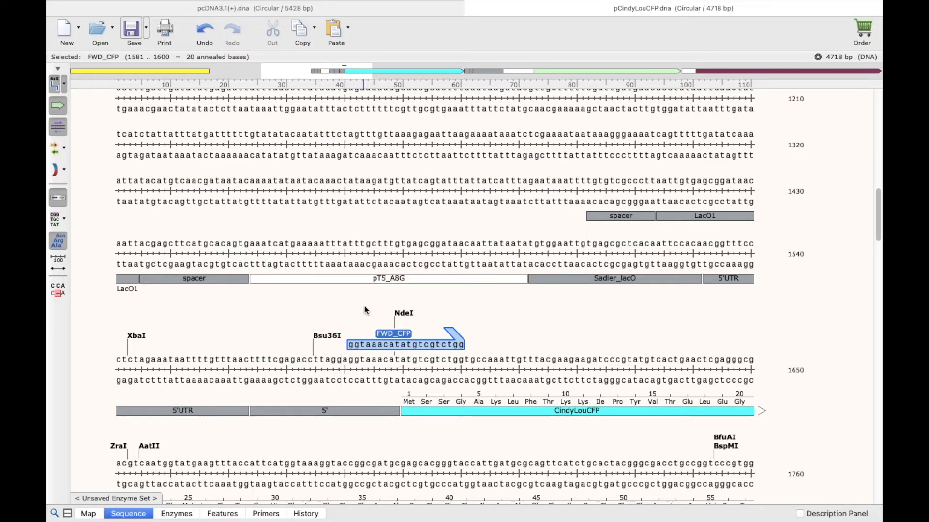
- Copy the BamHI recognition sequence (GGATCC) from the pcDNA3.1(+) sequence
left_click(276, 9)
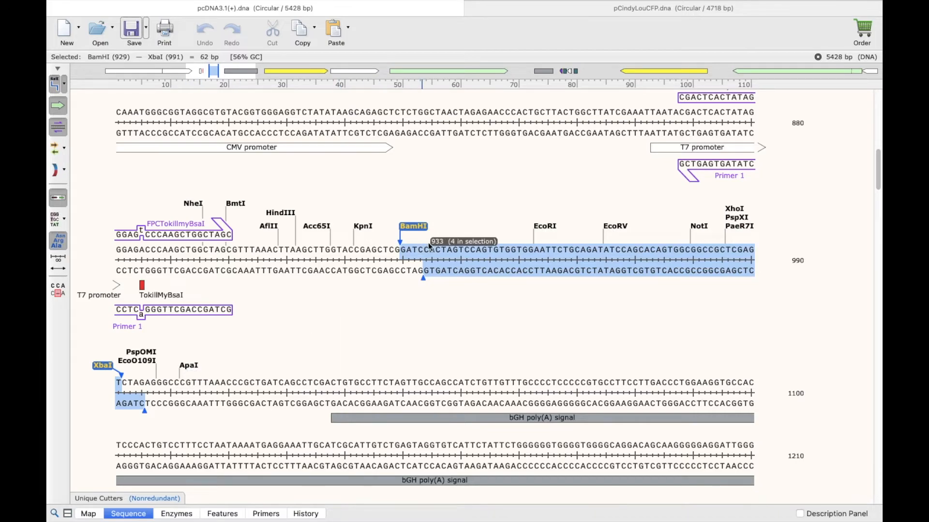
right_click(419, 228)
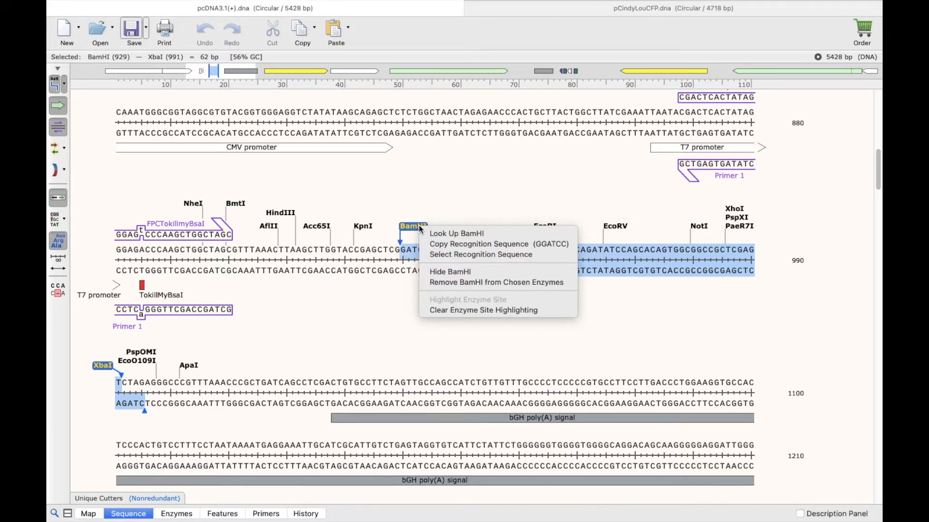
left_click(458, 244)
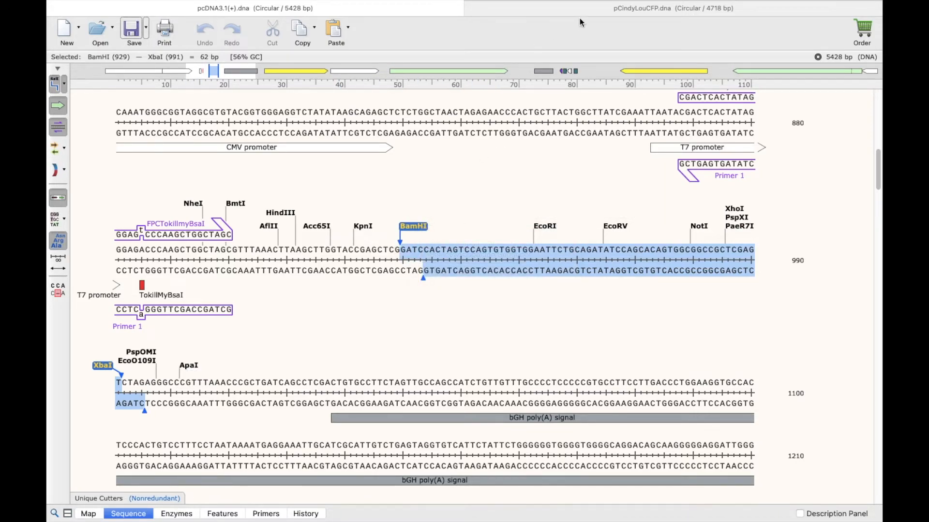
- Edit the FWD_CFP primer in pCindyLouCFP, adding GGATCC and a leading atcg overhang at its 5' end
left_click(606, 9)
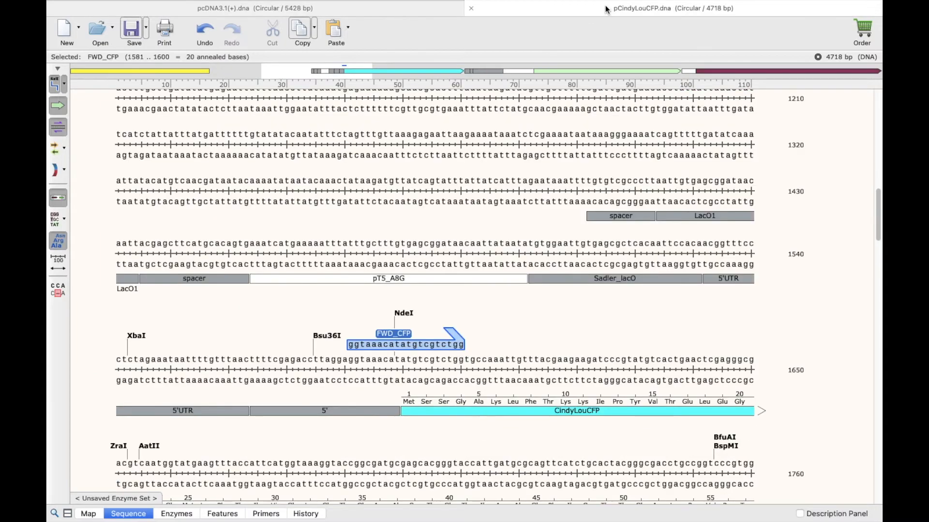
double_click(353, 346)
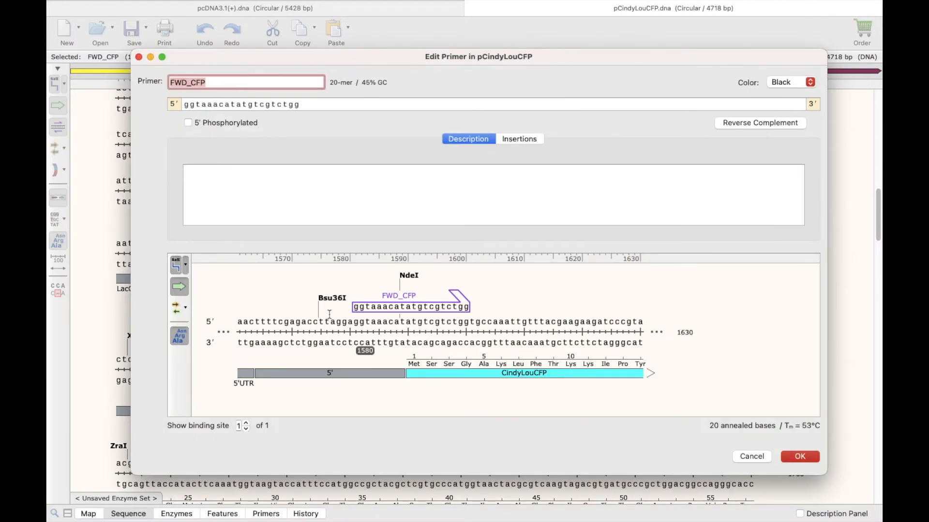
left_click(185, 105)
type("GGATCC")
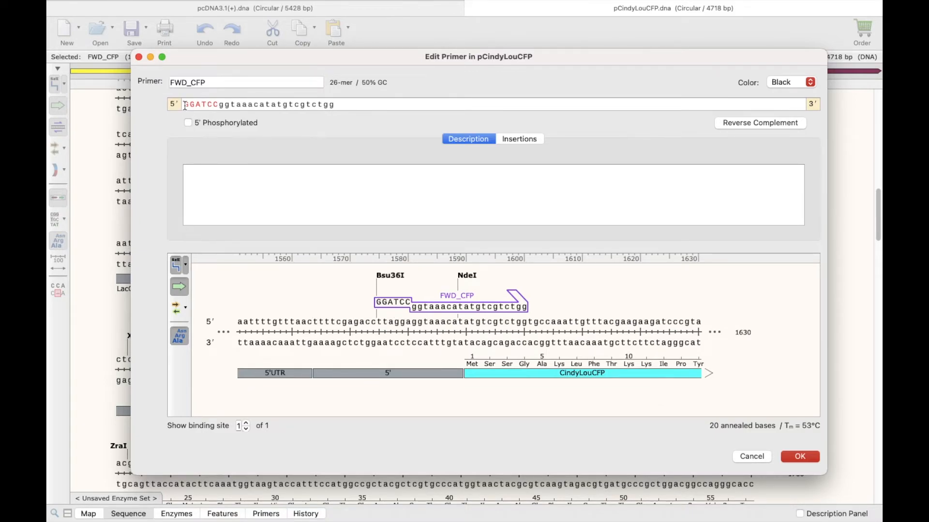
type("atcg")
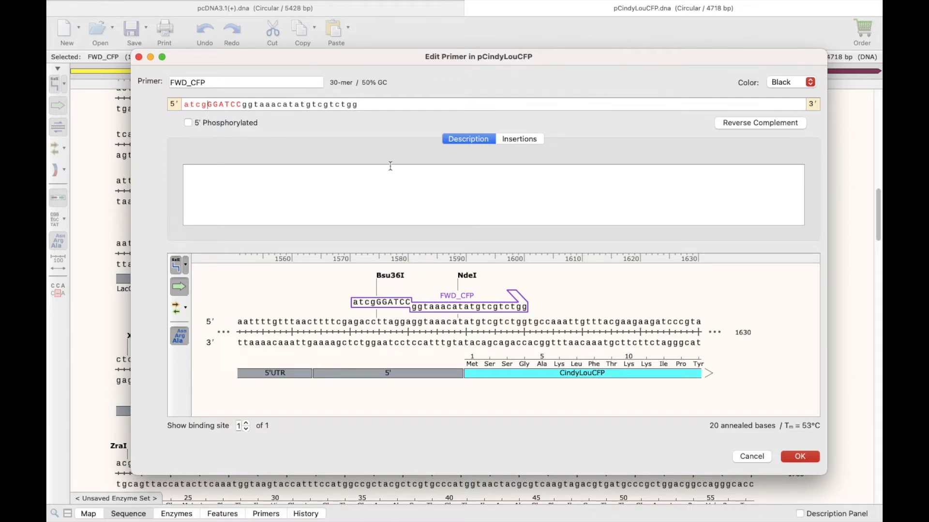
mouse_move(646, 4)
left_click(785, 457)
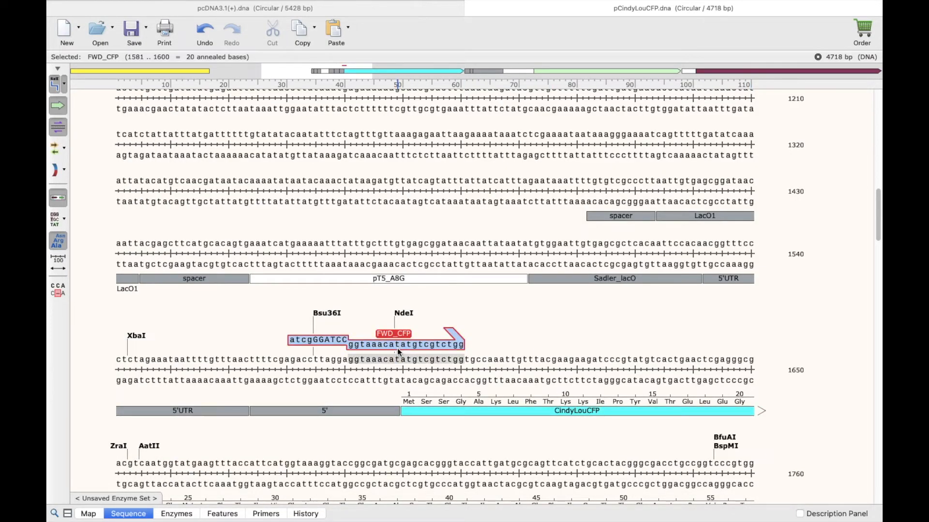
scroll(397, 347, "down", 2)
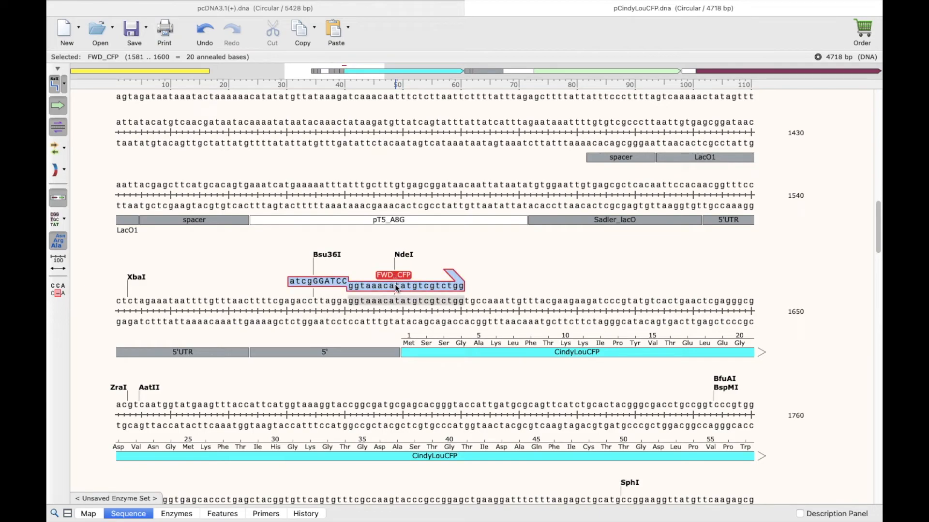
mouse_move(394, 283)
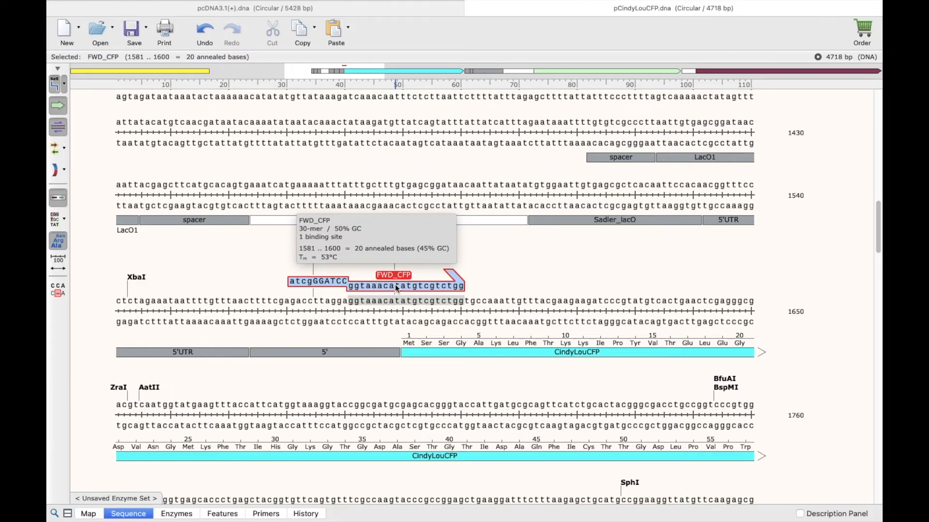
- Select bases 2282 to 2306 in the pCindyLouCFP sequence, spanning the stop codon of CindyLouCFP
scroll(395, 284, "down", 15)
scroll(394, 284, "down", 5)
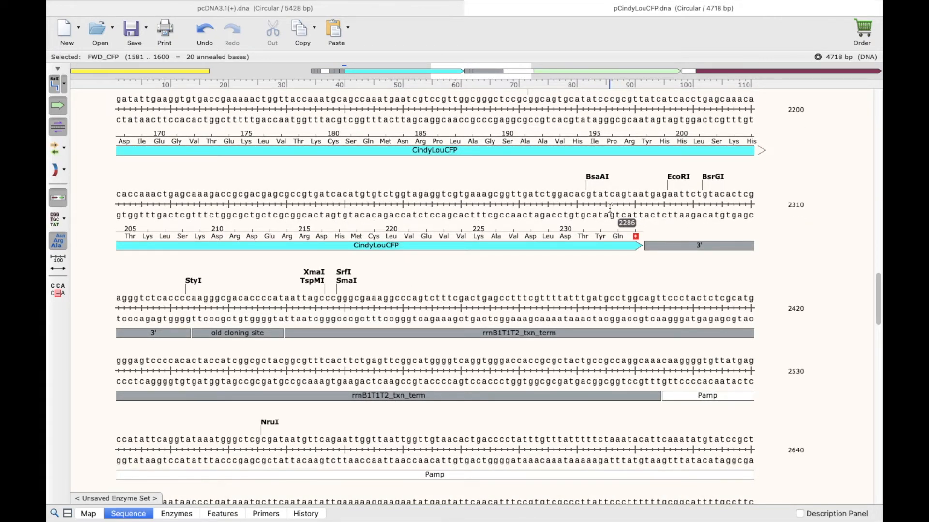
left_click_drag(590, 196, 731, 204)
- Make a bottom-strand primer from the selection and name it Rvs_CFP
mouse_move(448, 5)
left_click(308, 7)
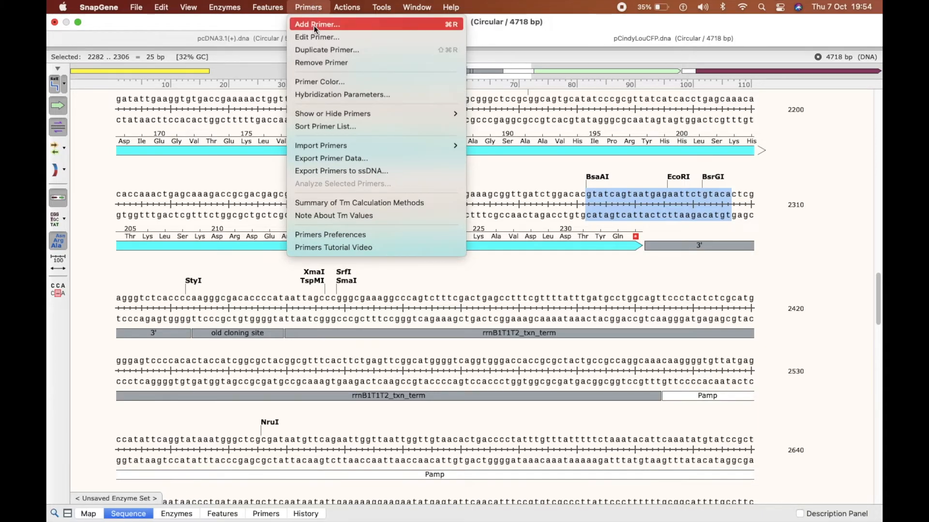
left_click(313, 26)
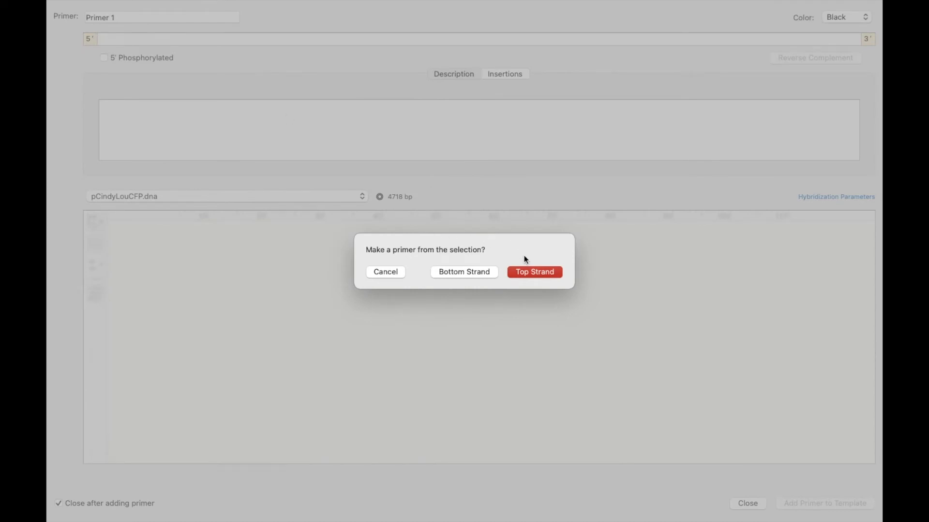
left_click(463, 272)
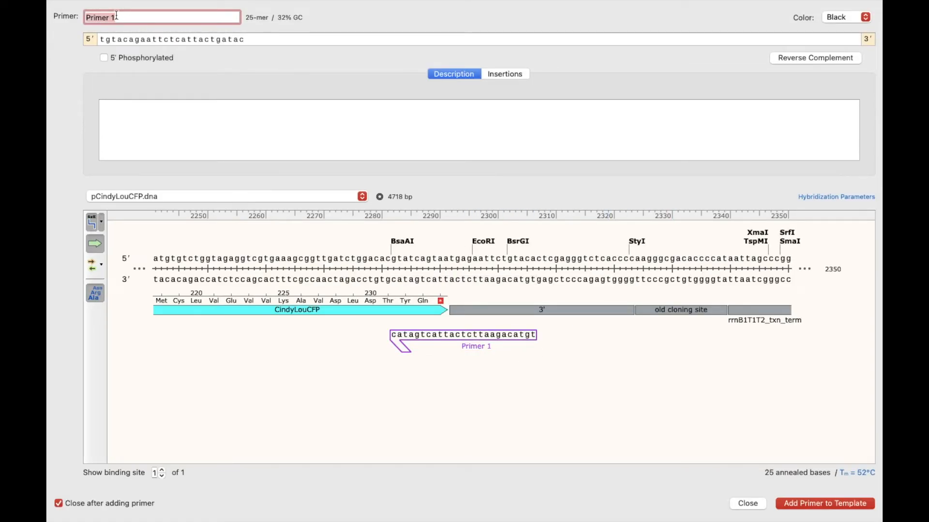
type("Rvs_CFP")
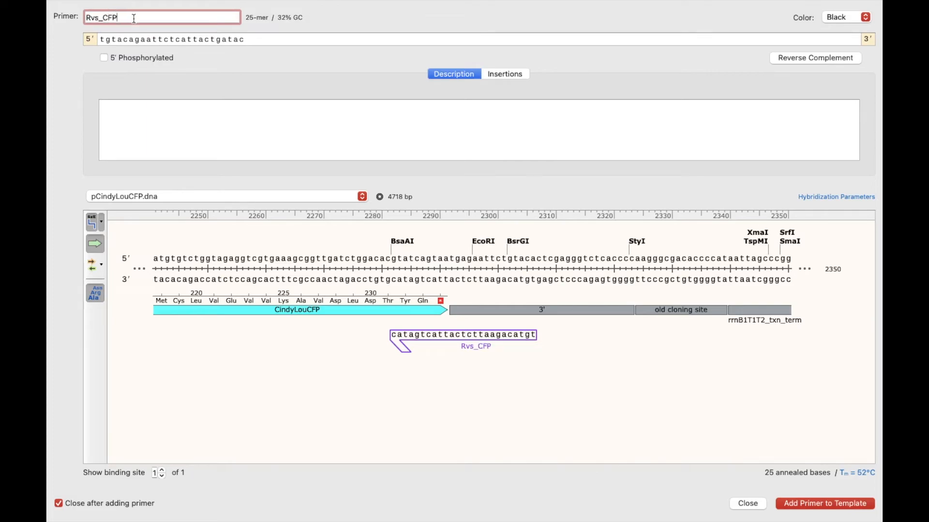
key("Return")
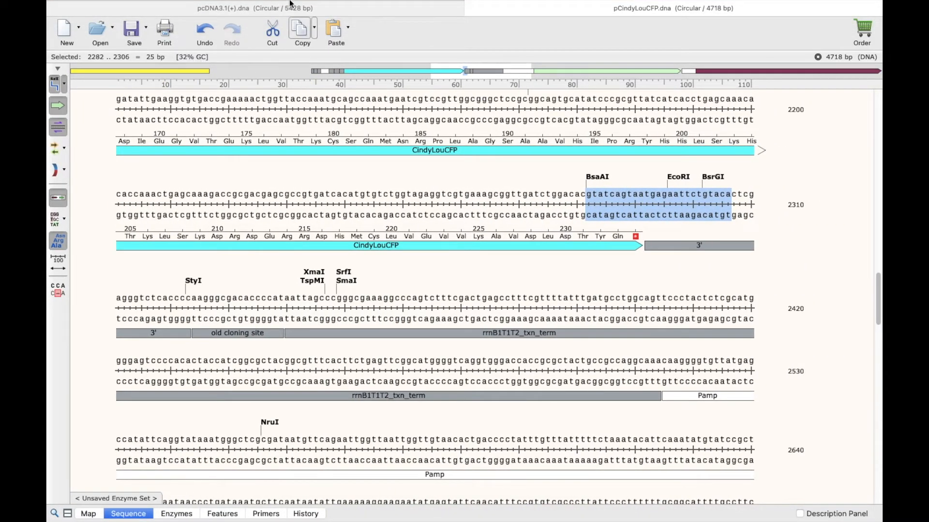
- Copy the XbaI recognition sequence (TCTAGA) from the pcDNA3.1(+) sequence
left_click(295, 13)
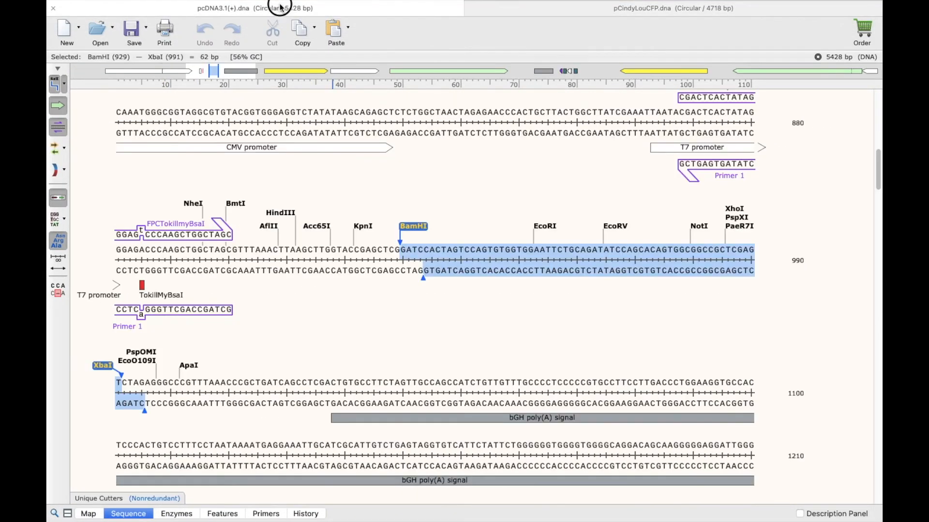
right_click(102, 368)
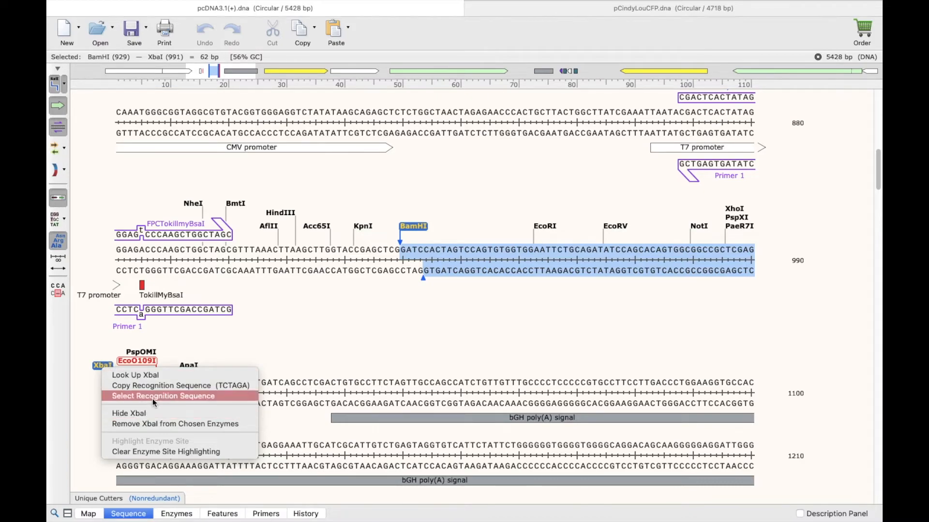
left_click(161, 385)
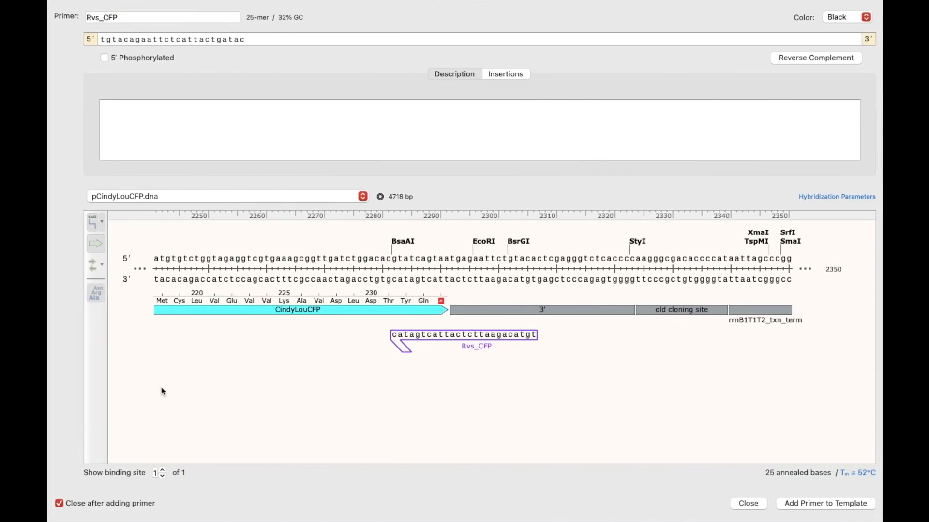
- Add TCTAGA and a leading agt overhang to the 5' end of Rvs_CFP and add the primer to the template
left_click(101, 40)
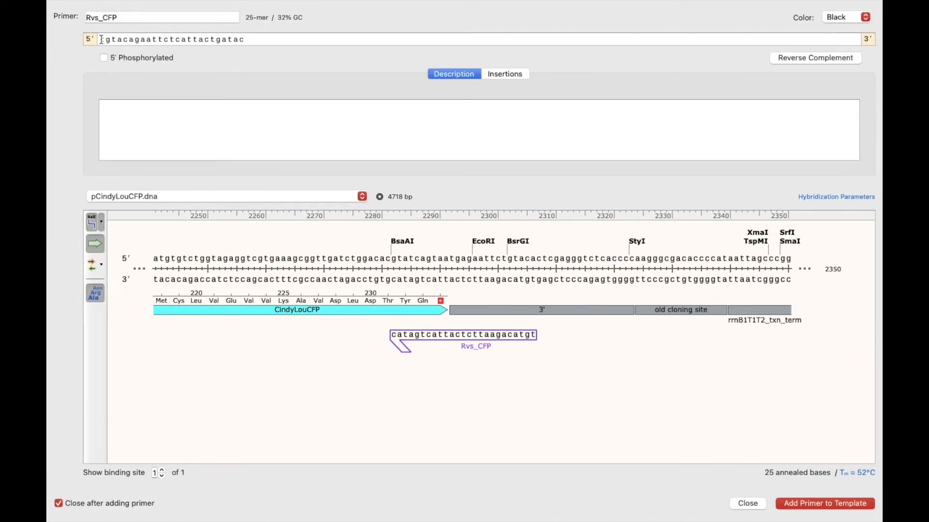
type("TCTAGA")
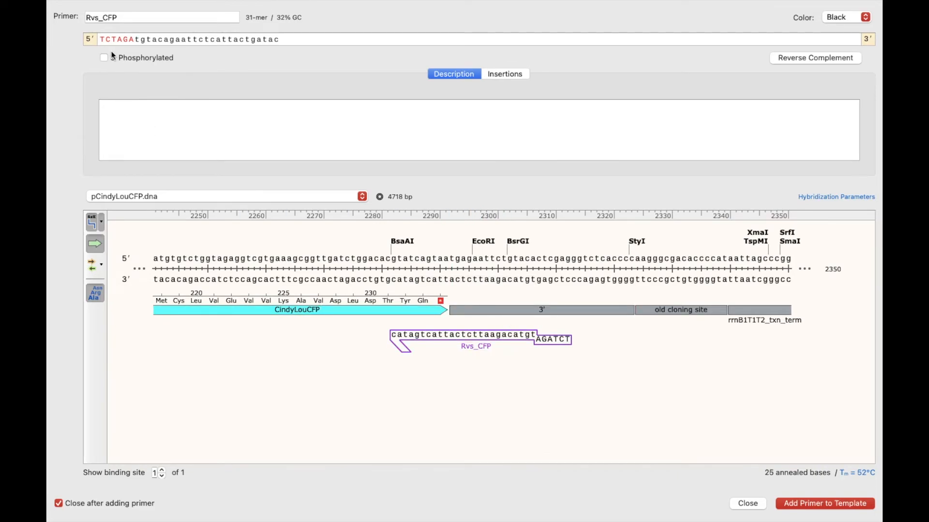
type("agt")
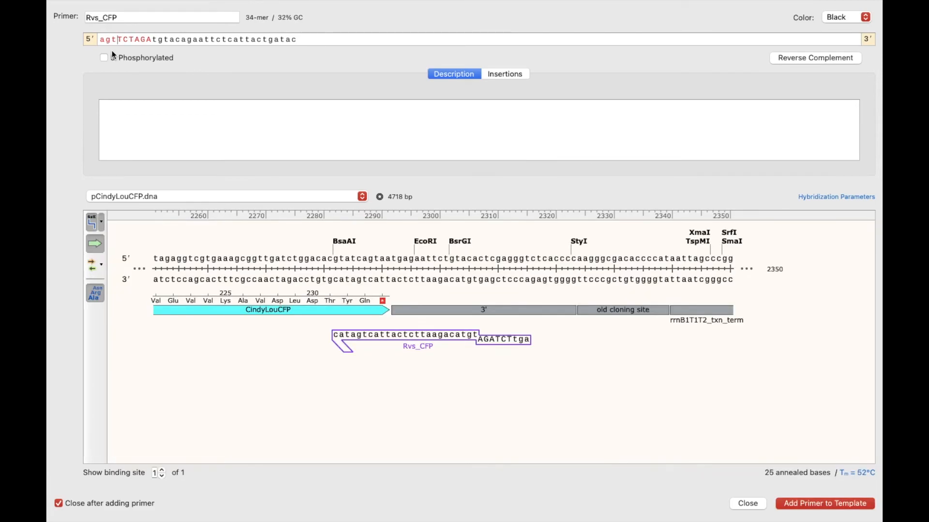
mouse_move(363, 333)
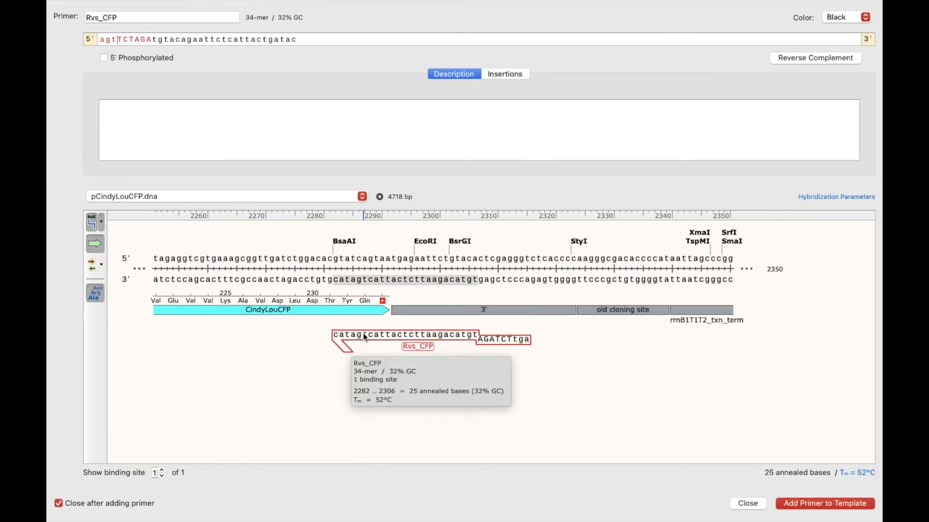
left_click(816, 504)
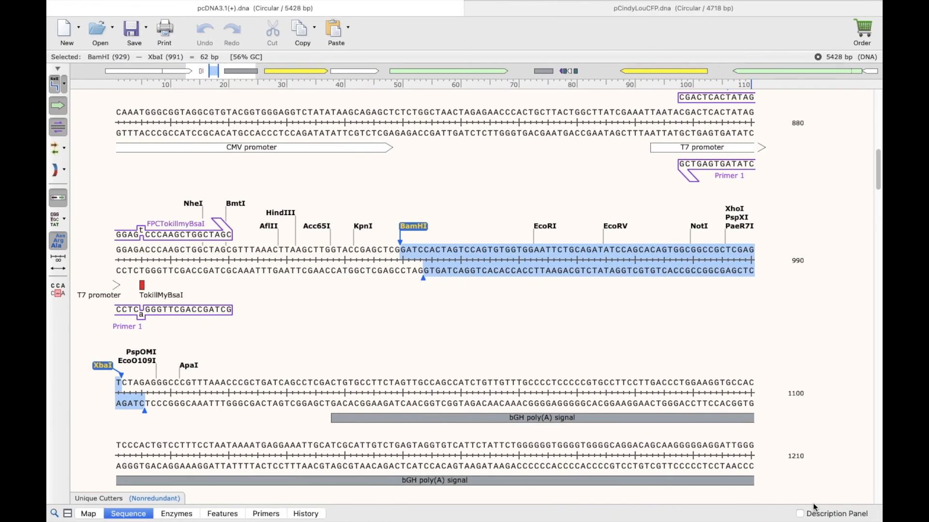
- Set up a PCR on pCindyLouCFP with FWD_CFP as primer 1 and Rvs_CFP as primer 2
left_click(513, 10)
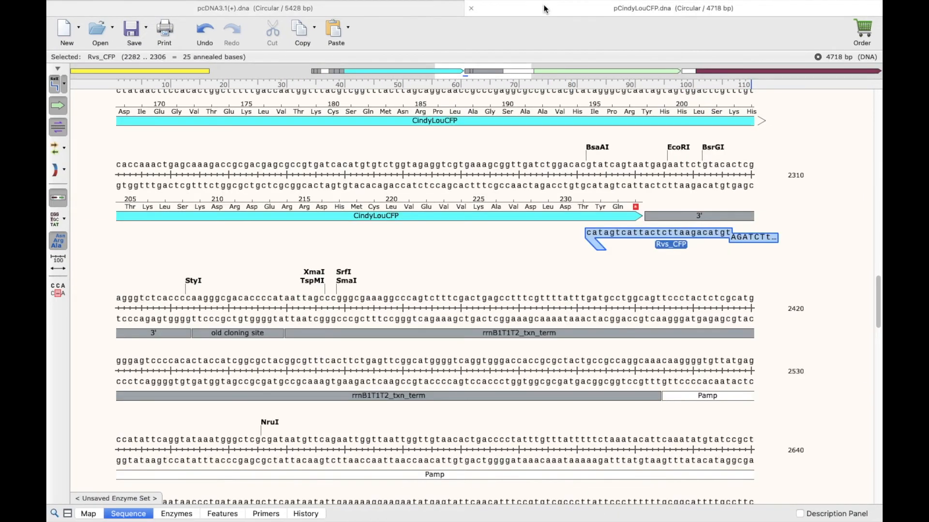
scroll(489, 241, "up", 2)
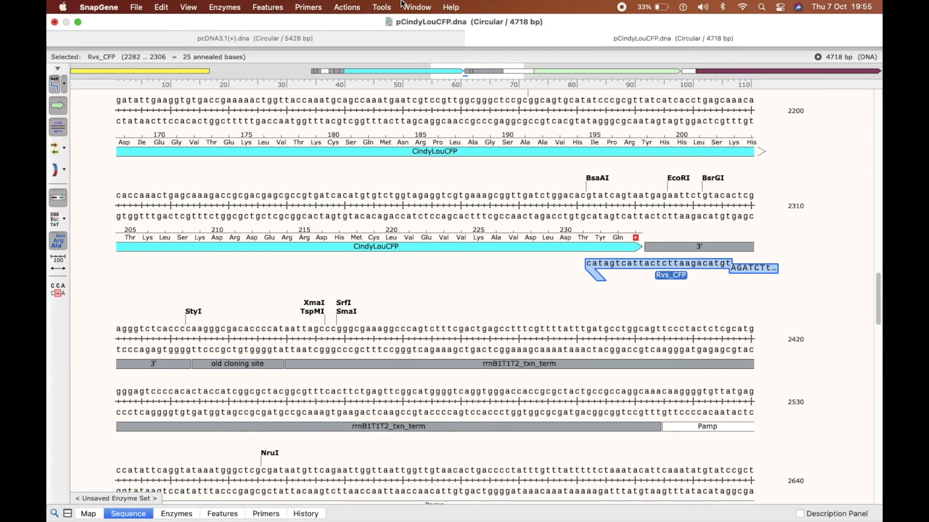
left_click(346, 7)
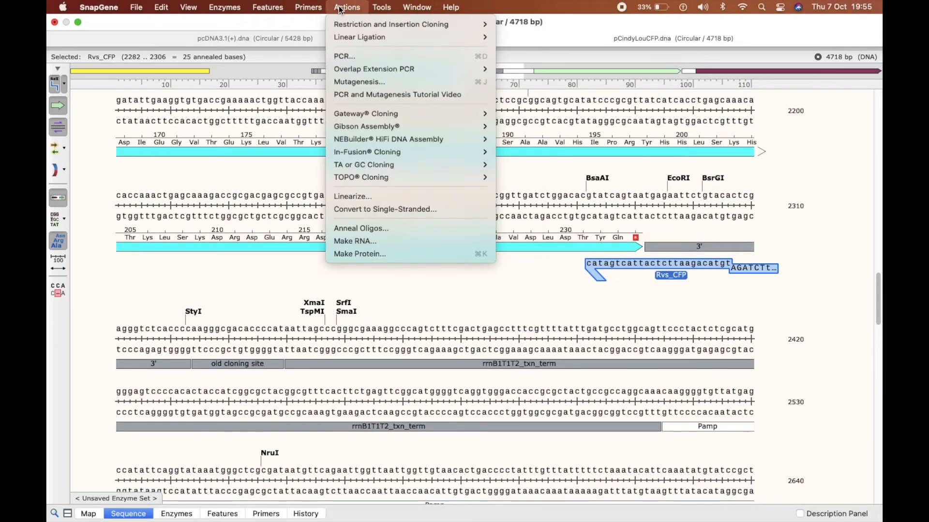
left_click(344, 54)
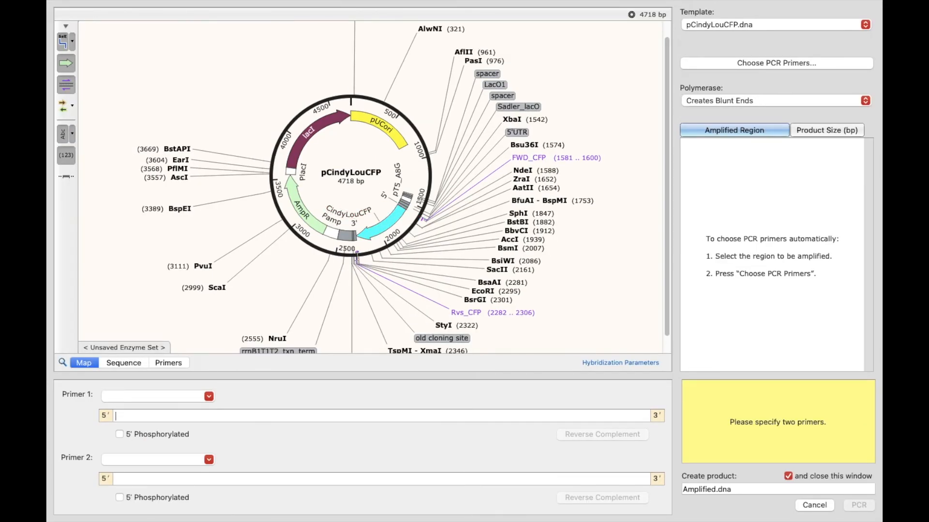
left_click(208, 397)
left_click(166, 418)
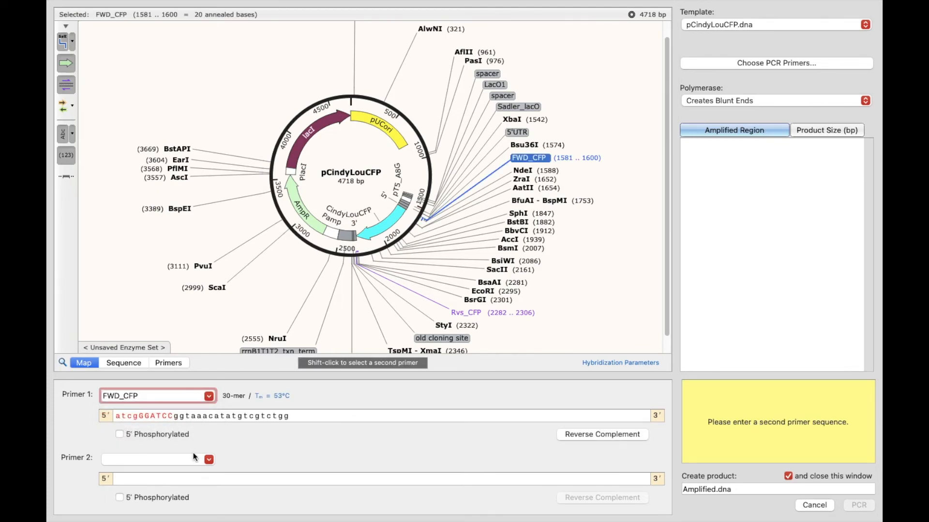
left_click(209, 460)
left_click(168, 493)
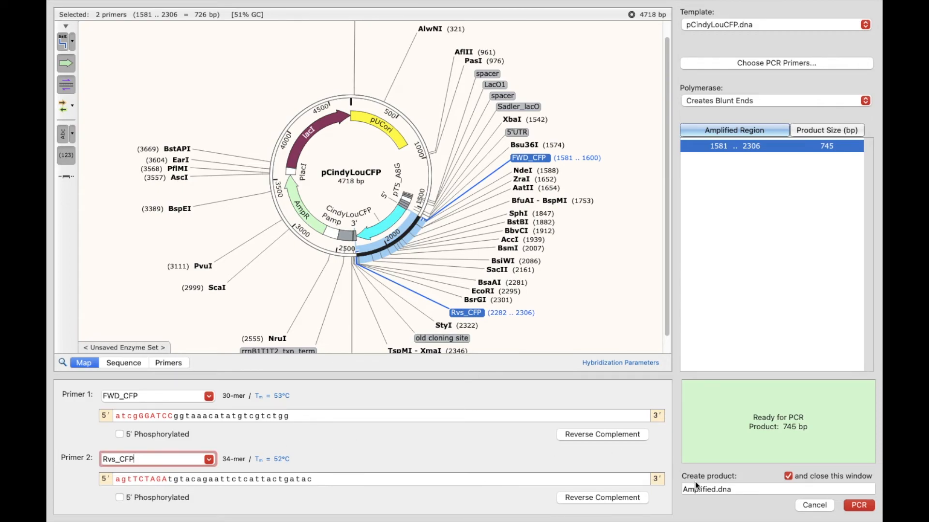
- Name the PCR product CFP.dna and run the PCR to create it
double_click(706, 488)
type("CFP")
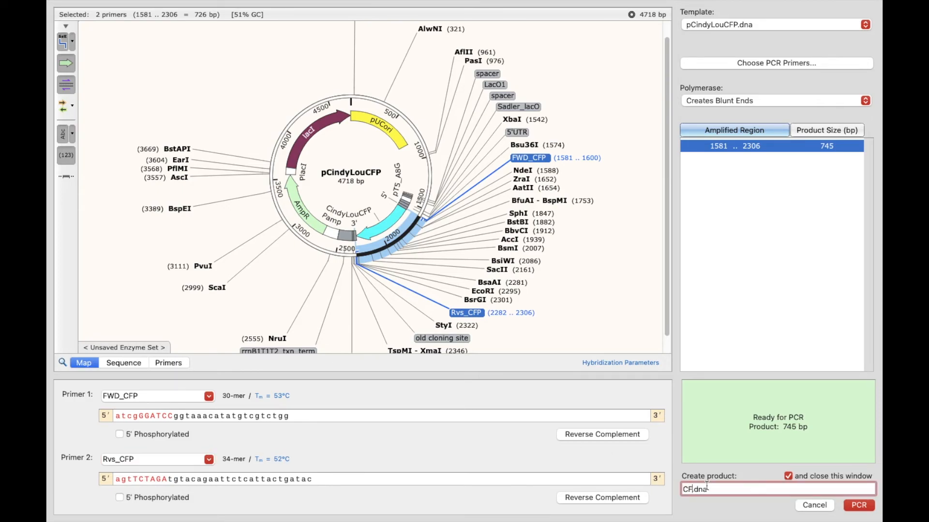
left_click(850, 505)
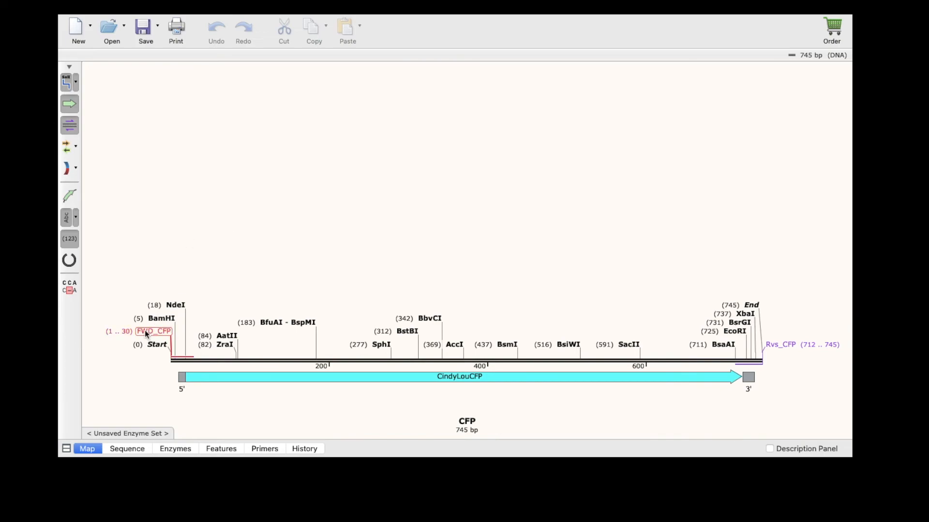
- Select the BamHI-to-XbaI fragment of the CFP product and start a restriction cloning with a single inserted fragment
left_click(161, 318)
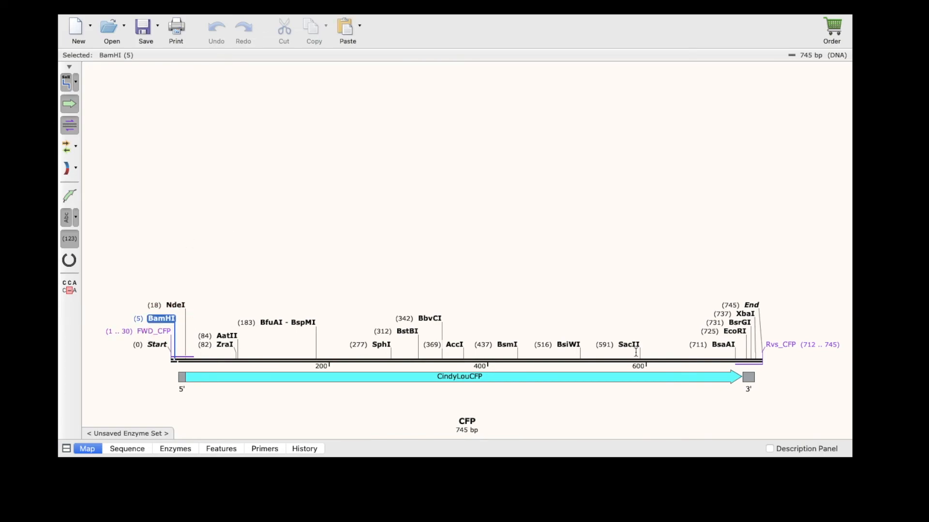
left_click(749, 316, "shift")
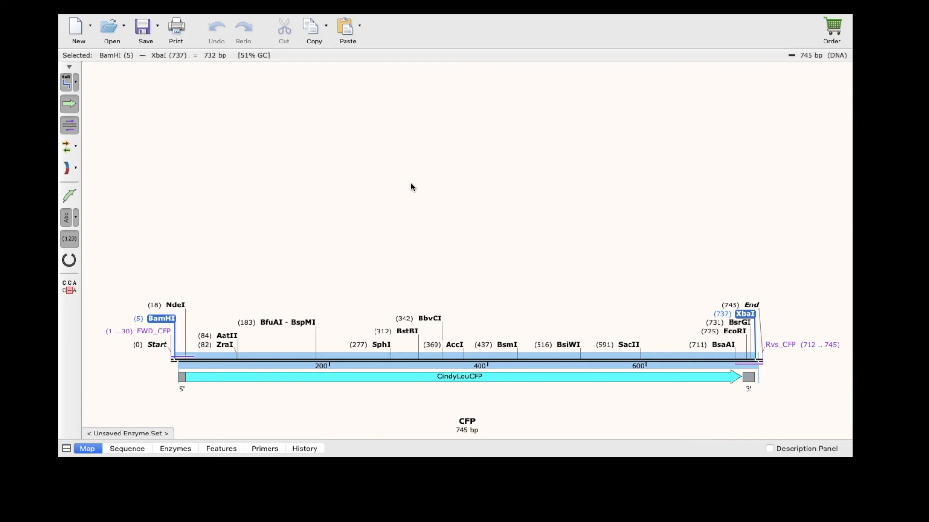
left_click(345, 7)
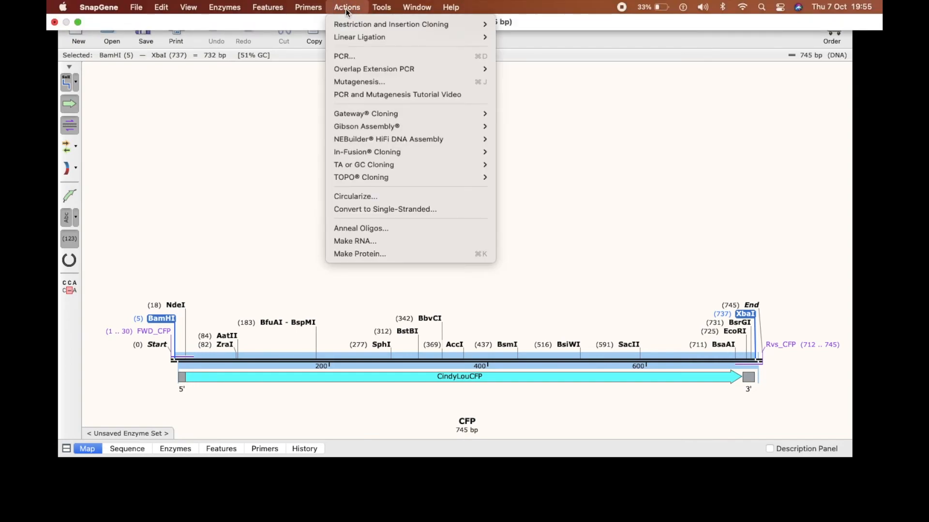
mouse_move(348, 22)
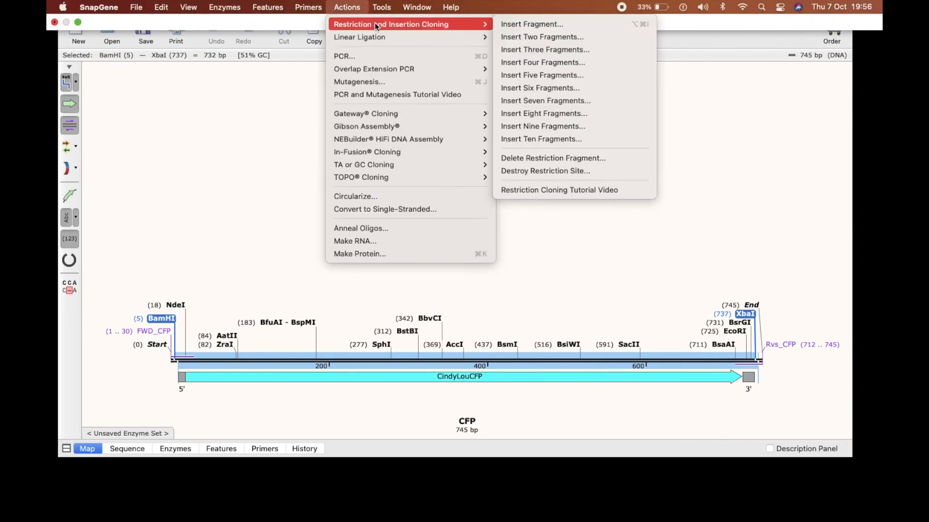
left_click(510, 24)
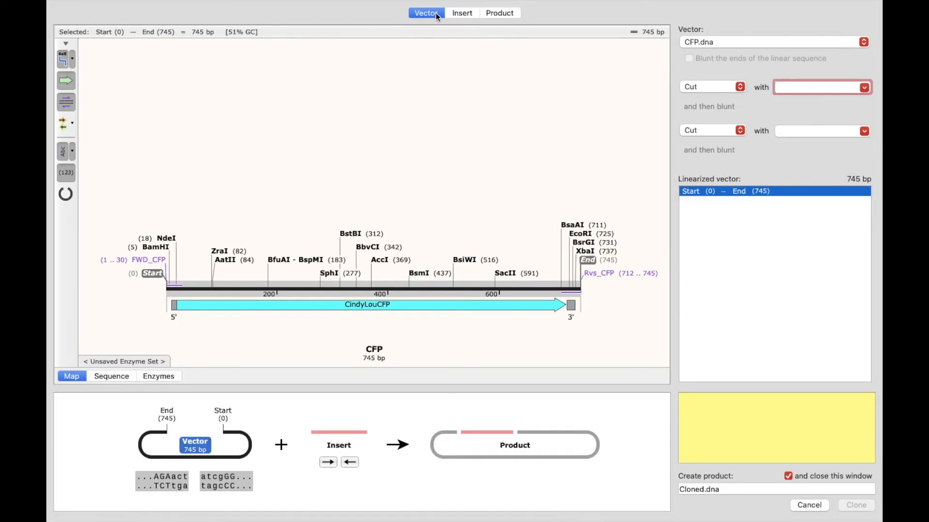
- Choose pcDNA3.1(+).dna as the vector and cut it with BamHI and XbaI
left_click(732, 45)
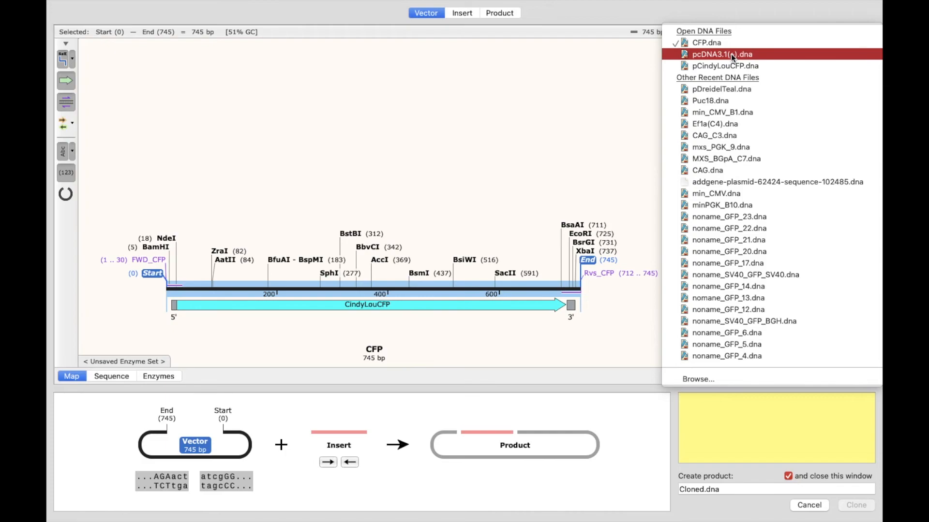
left_click(730, 54)
left_click(792, 73)
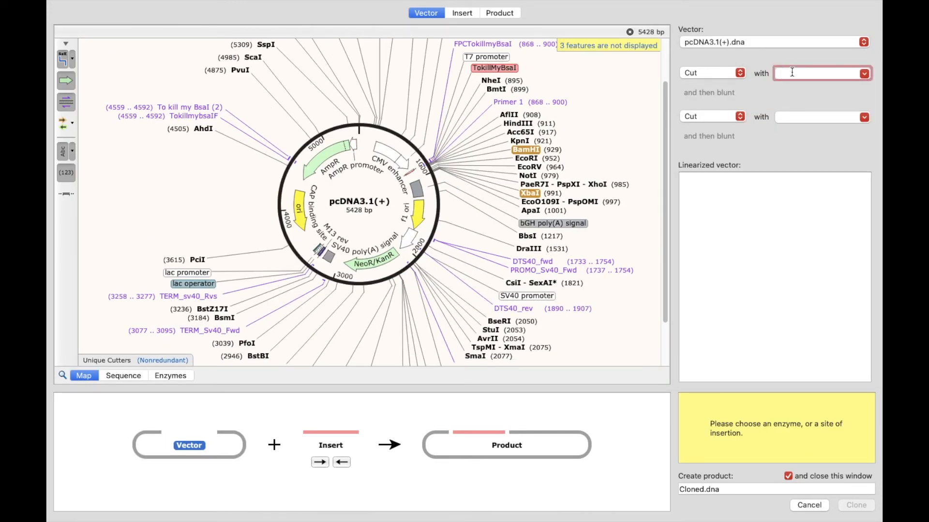
type("BamHI")
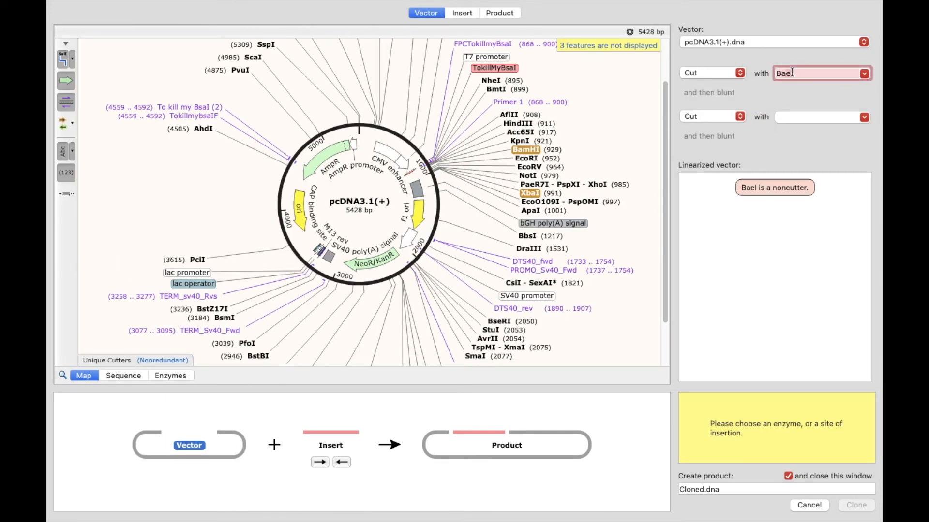
left_click(790, 118)
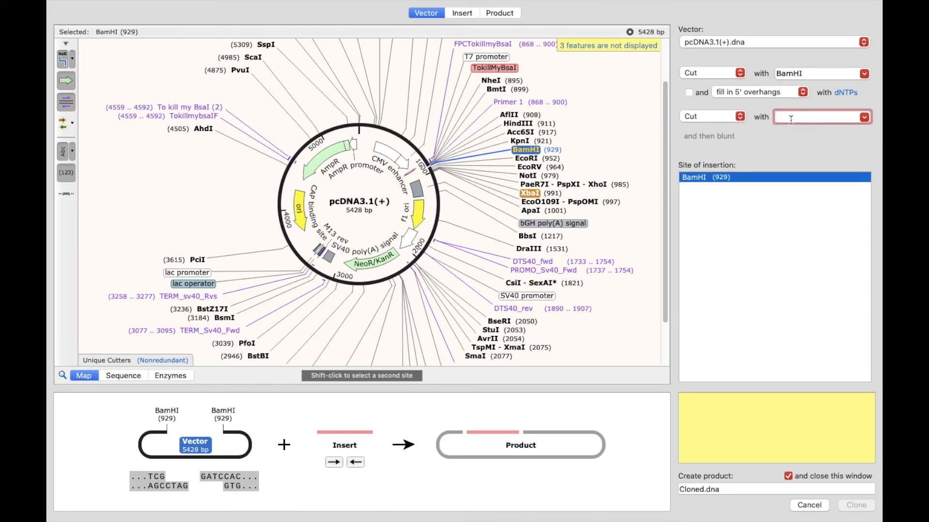
type("XapI")
type("ba")
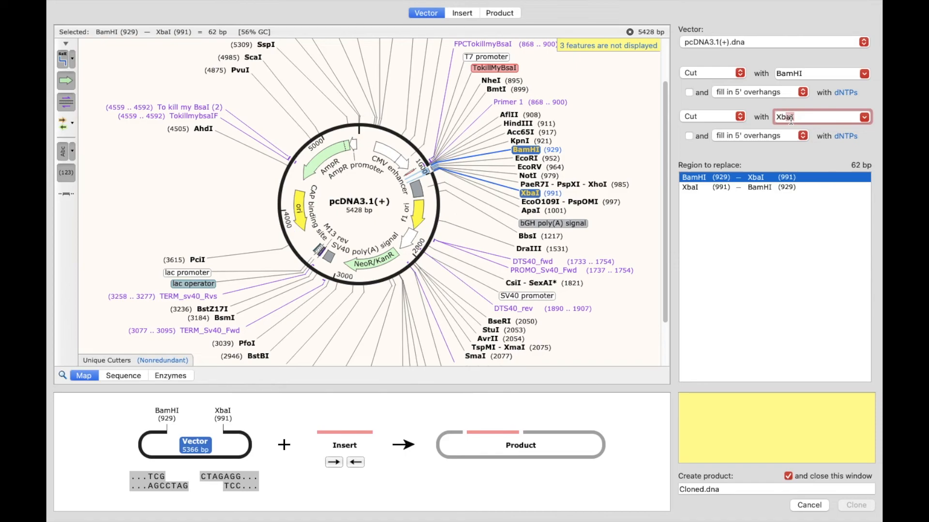
type("I")
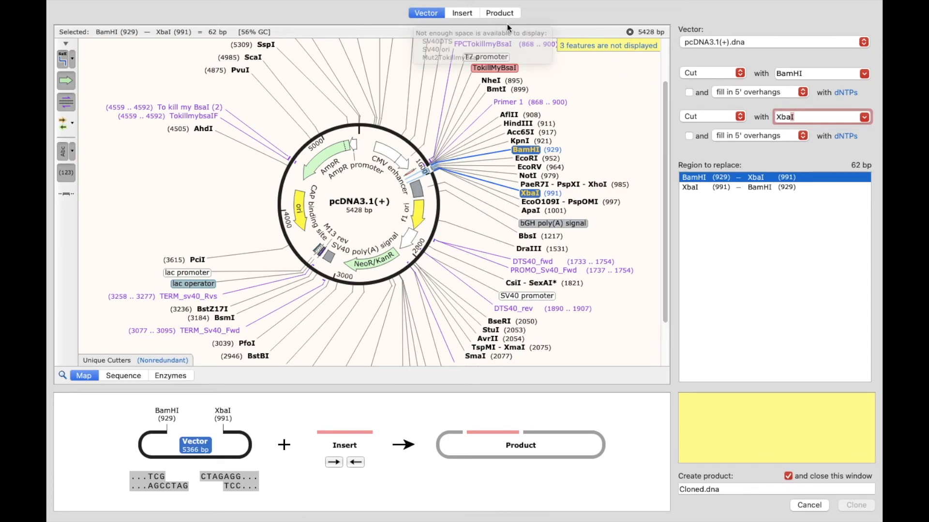
- Set CFP.dna as the source of the insert and cut it with BamHI and XbaI
left_click(461, 14)
left_click(740, 41)
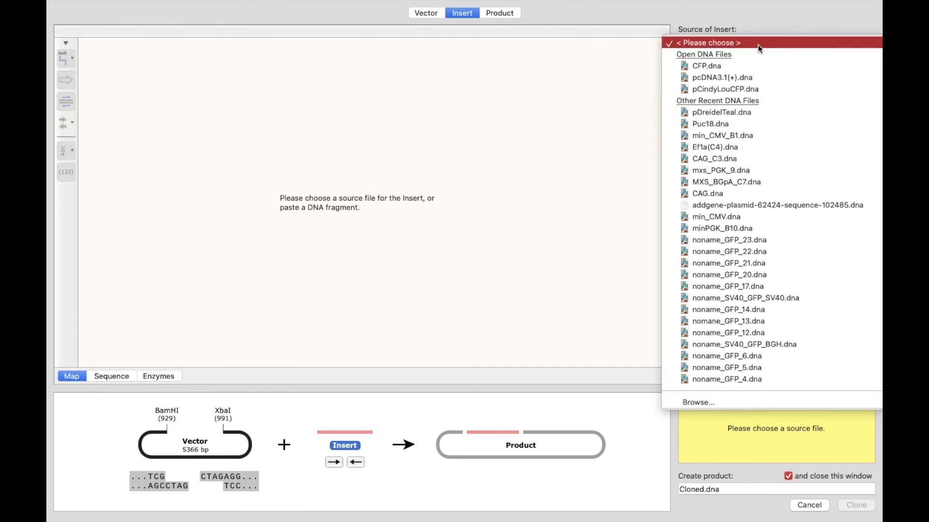
left_click(730, 71)
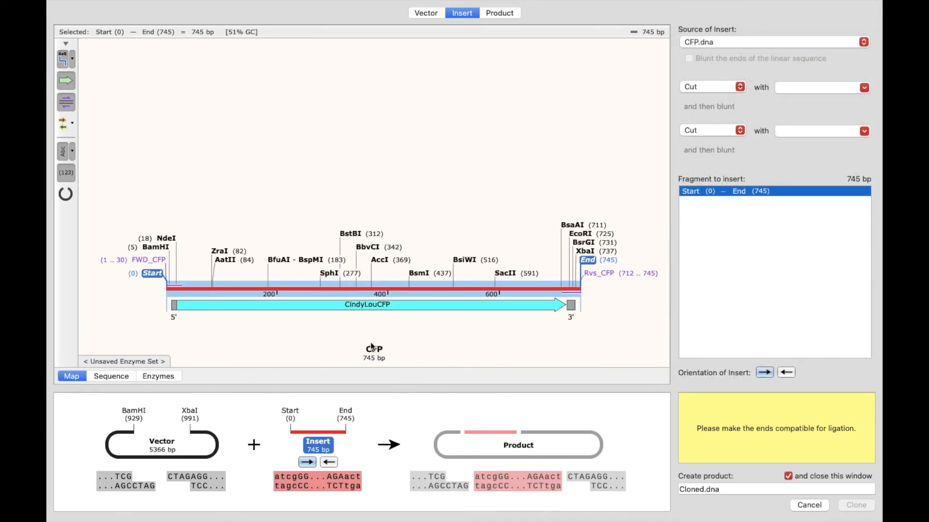
left_click(789, 89)
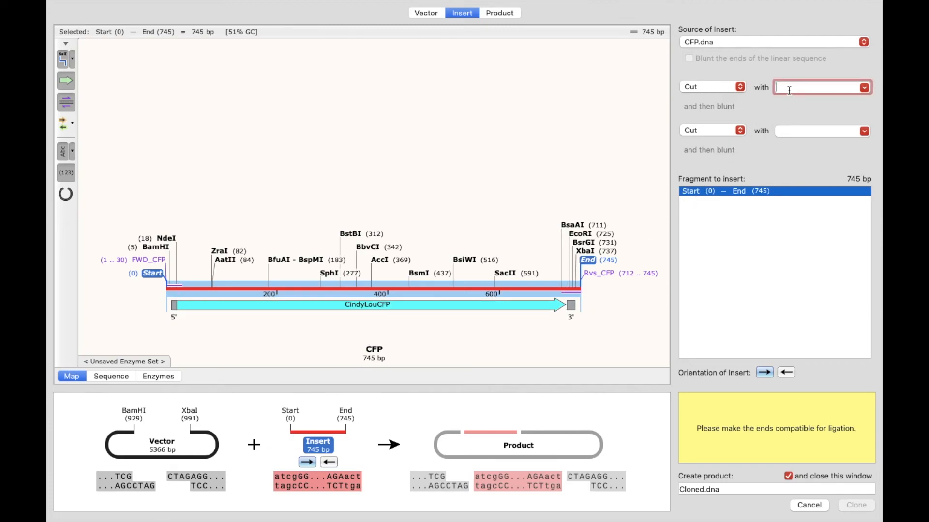
type("BamHI")
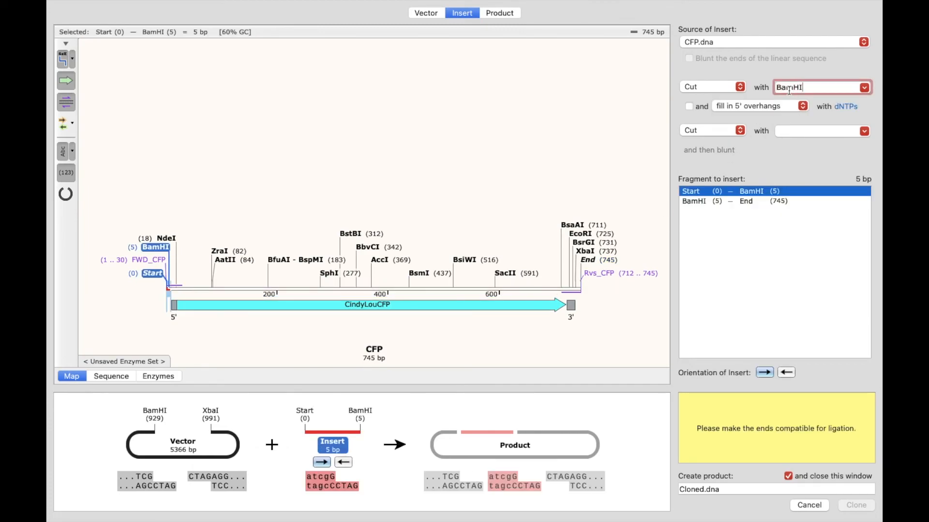
left_click(786, 131)
type("XbaI")
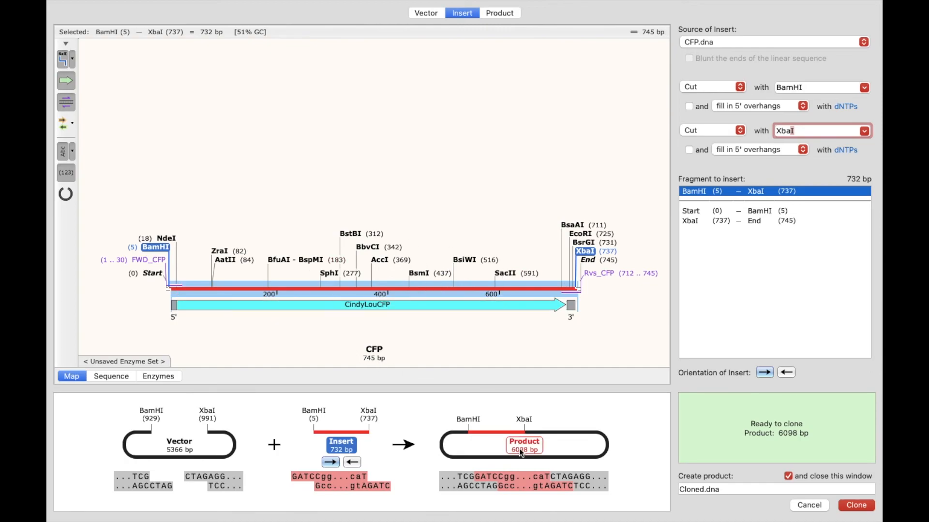
- Check the product map, name the product pcDNA_CFP.dna and run the cloning to create it
left_click(491, 13)
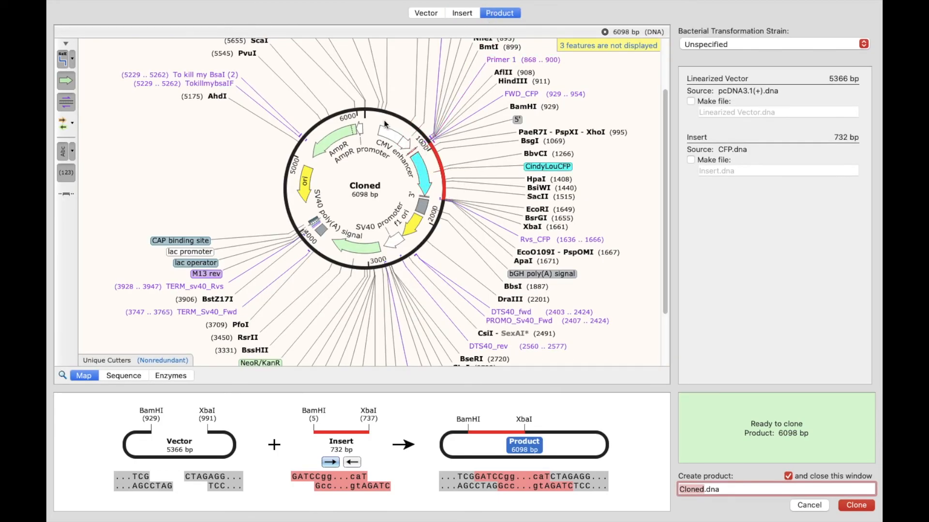
scroll(379, 124, "up", 3)
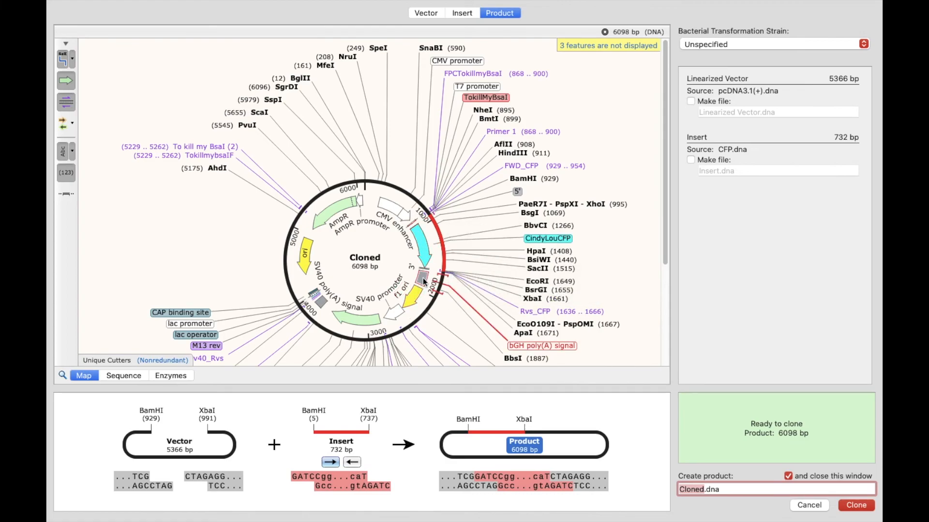
mouse_move(423, 281)
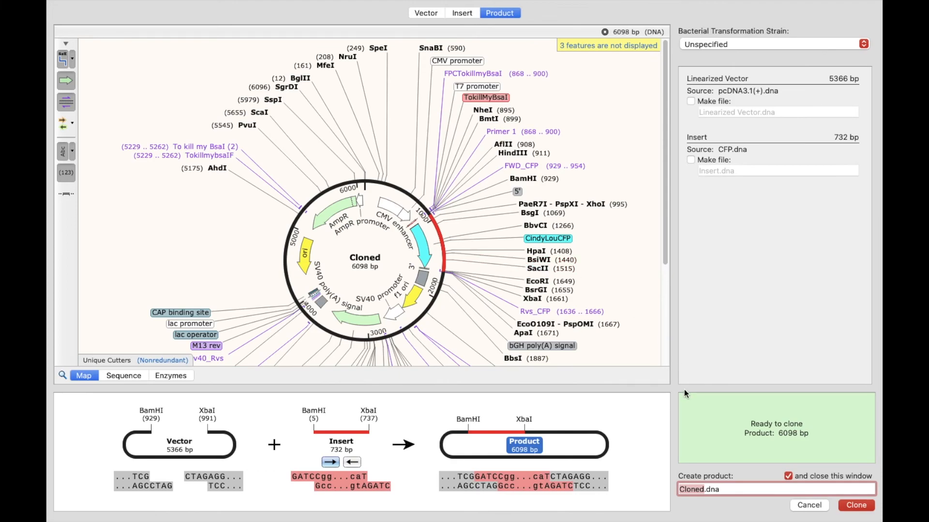
type("pxdna")
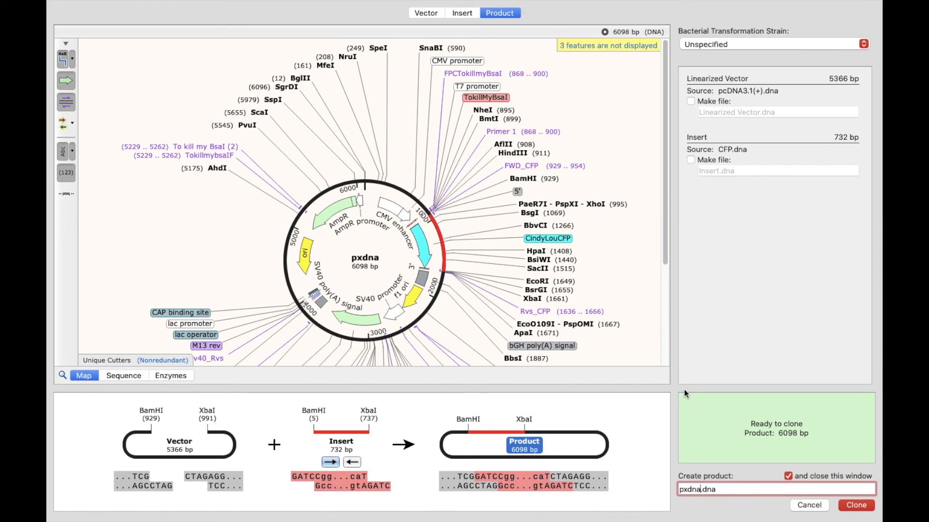
key("BackSpace")
key("BackSpace")
key("BackSpace")
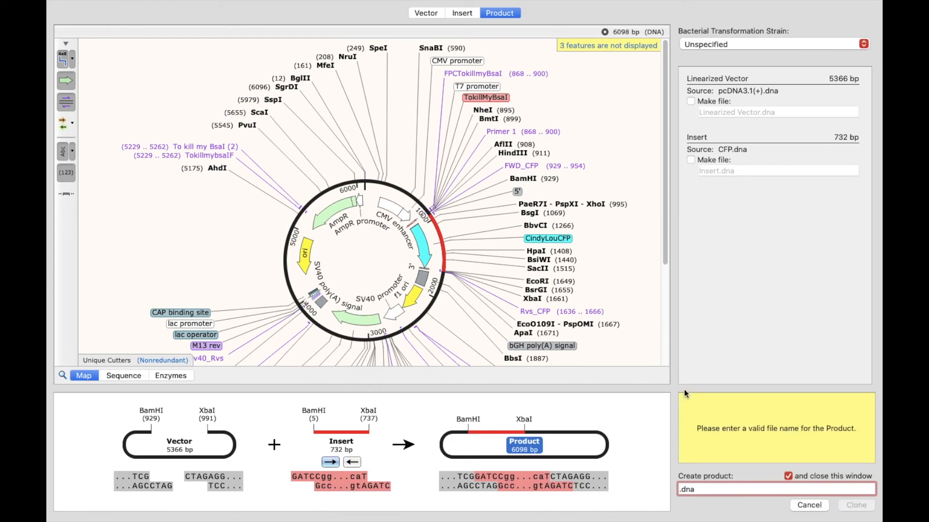
type("pcDNA")
type("CFP_")
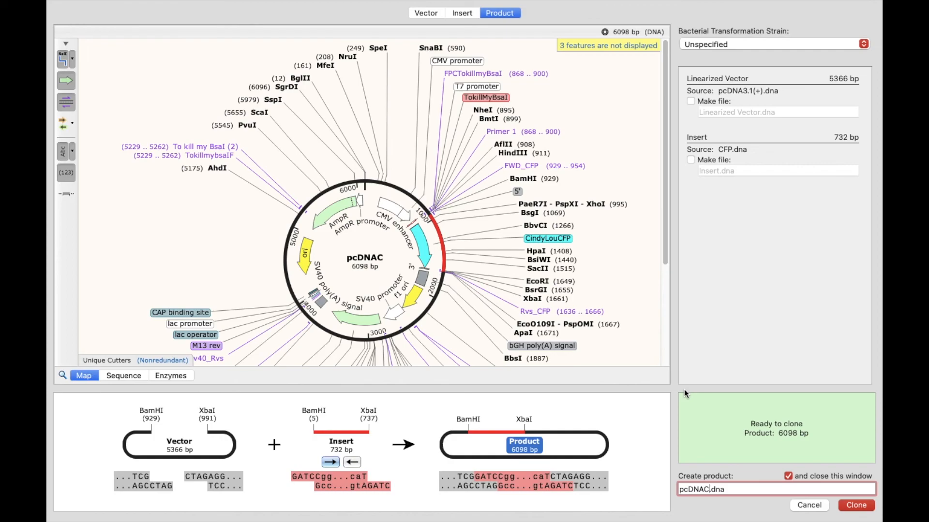
key("BackSpace")
key("BackSpace")
key("BackSpace")
key("BackSpace")
type("_CFP")
left_click(857, 506)
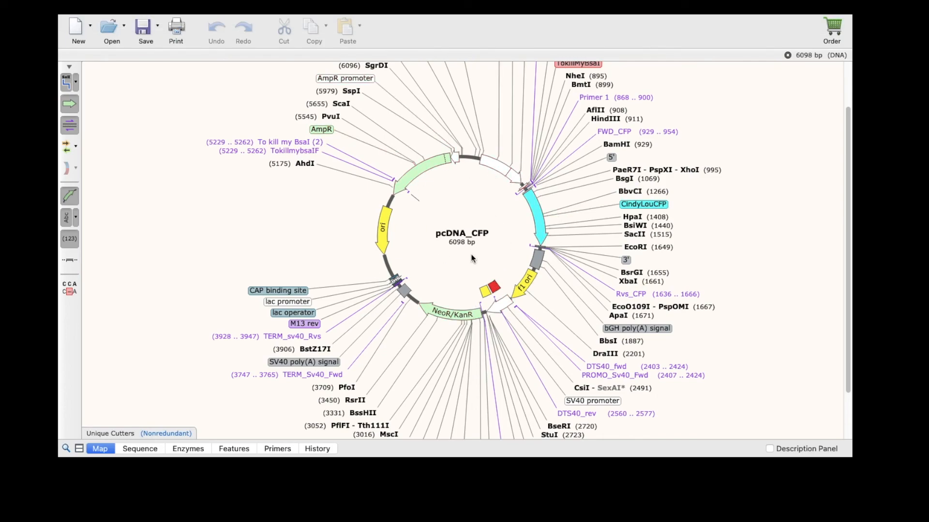
- Simulate an agarose gel with pcDNA_CFP.dna in lane 1 cut with XbaI and BamHI, and inspect both digest bands
mouse_move(444, 4)
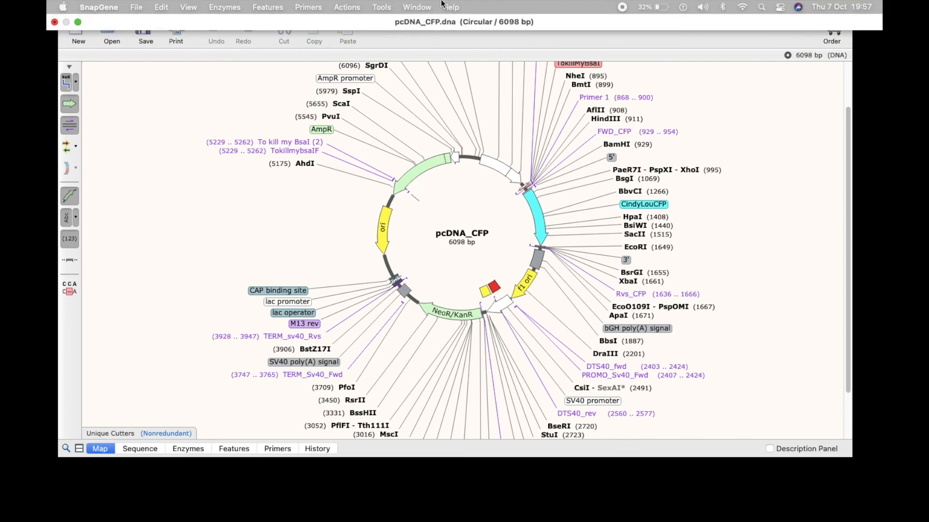
left_click(361, 7)
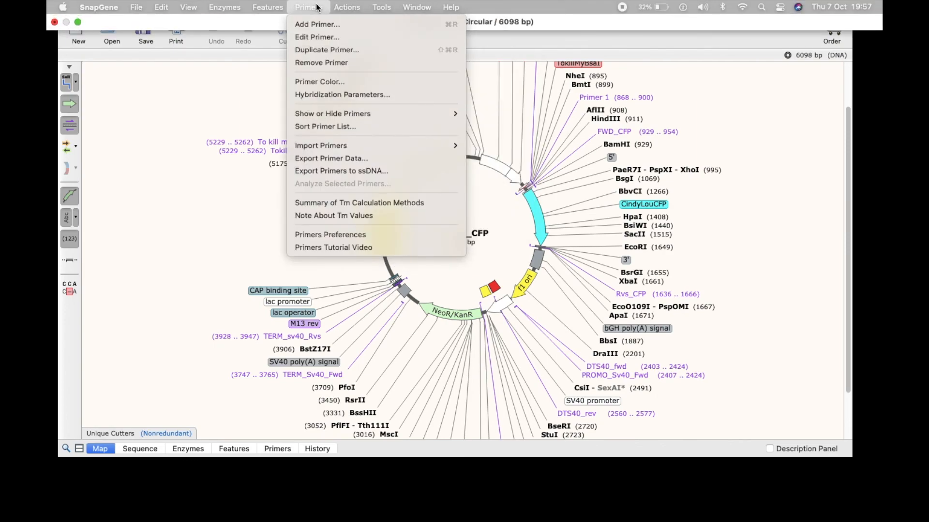
mouse_move(390, 30)
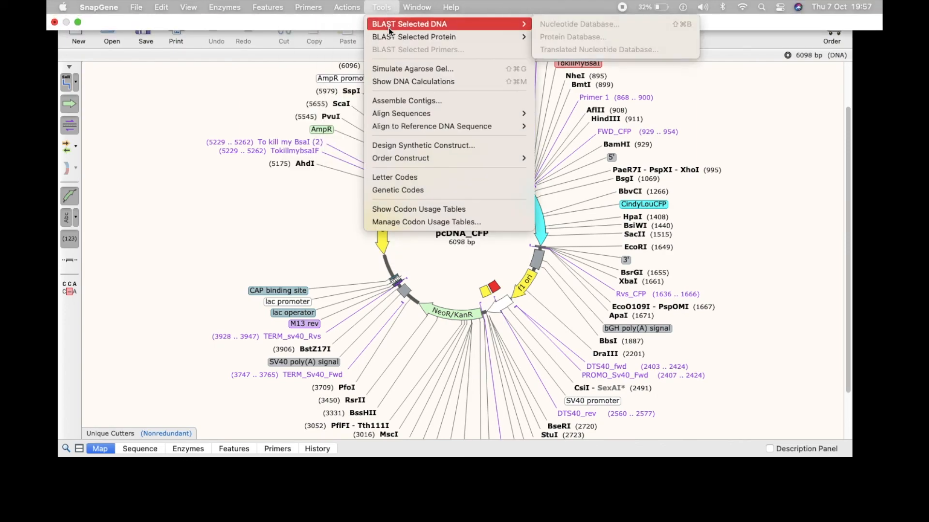
left_click(398, 68)
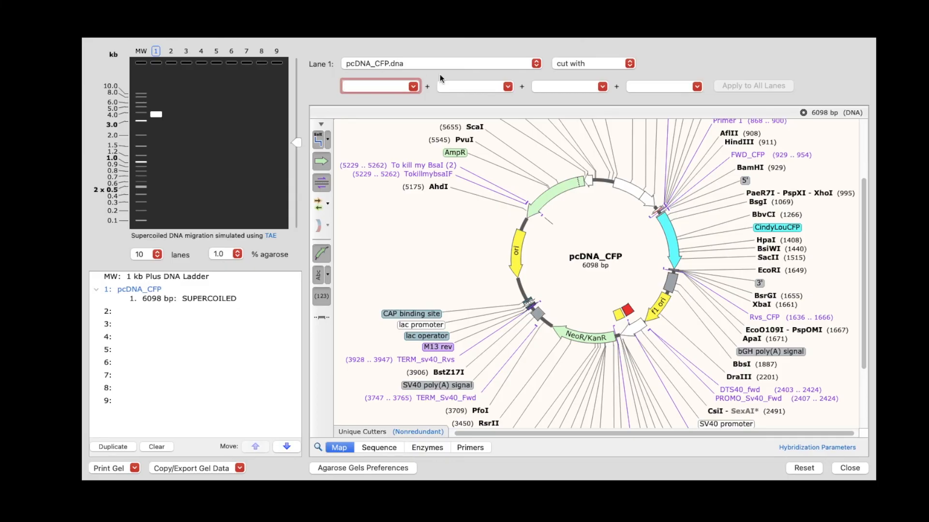
type("XbaI")
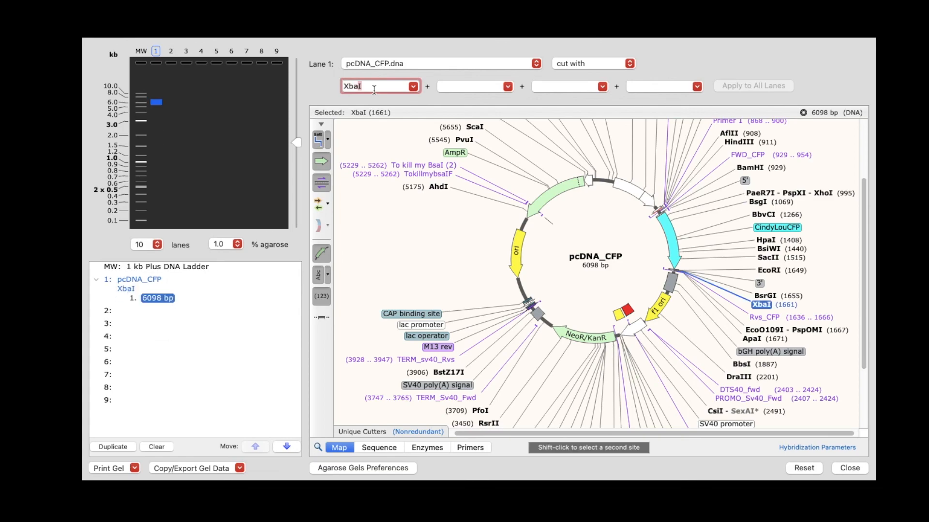
left_click(484, 86)
type("BamHI")
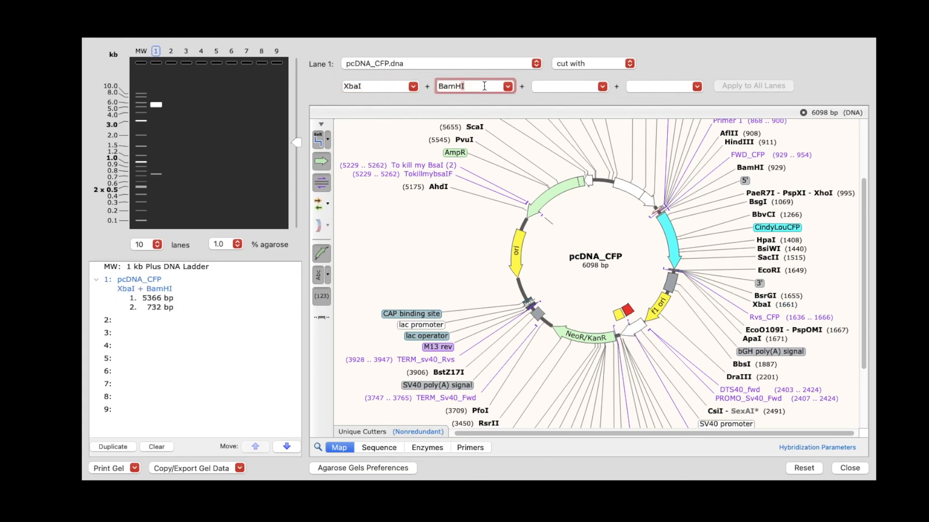
left_click(153, 174)
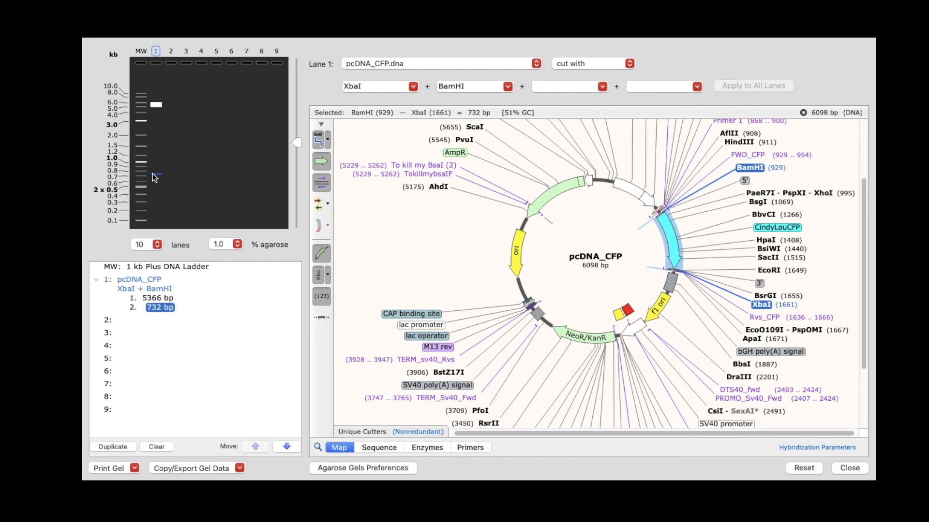
left_click(155, 105)
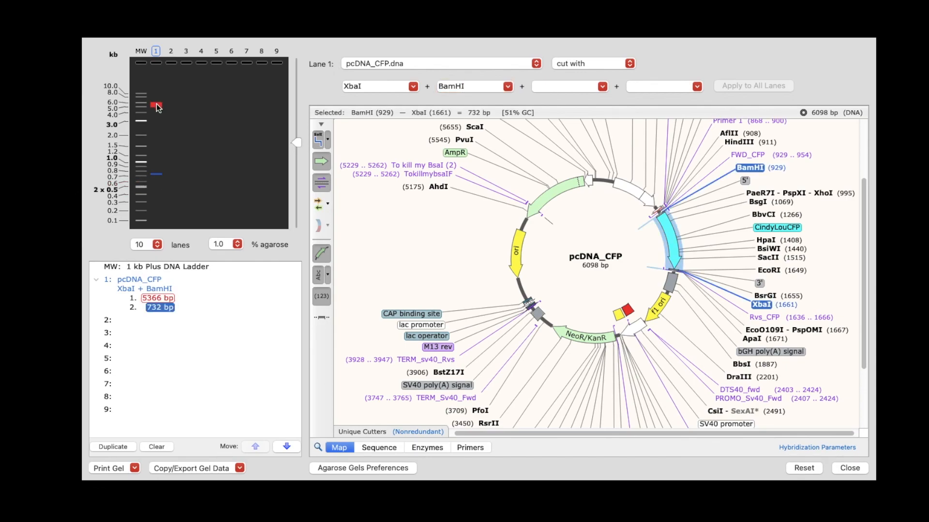